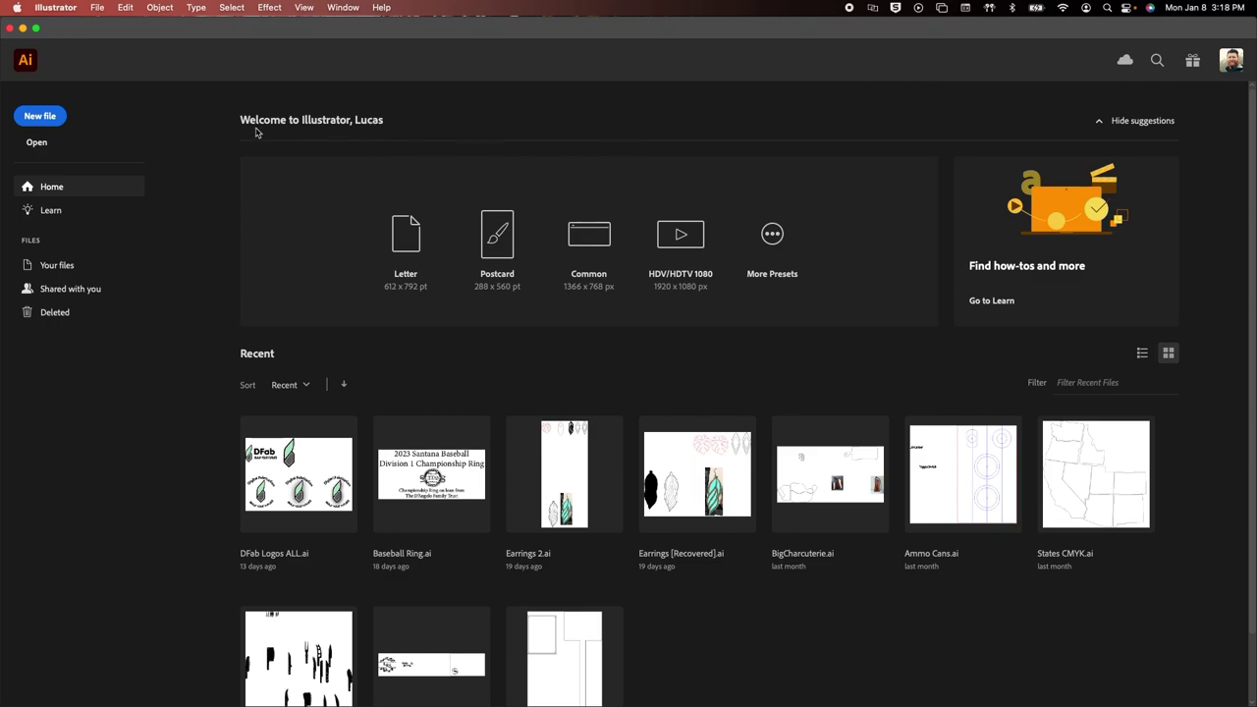
# Start a new document in inches named 'Simple Shapes'.
pyautogui.click(45, 117)
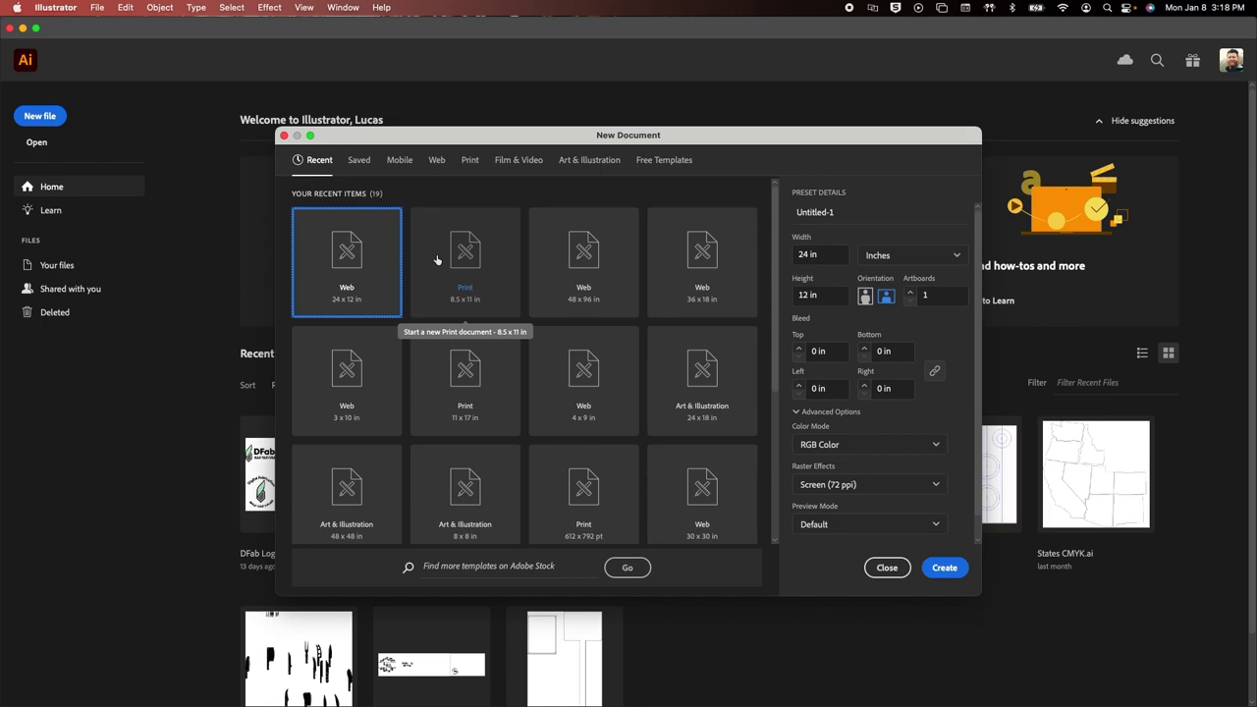
pyautogui.click(923, 257)
pyautogui.click(907, 344)
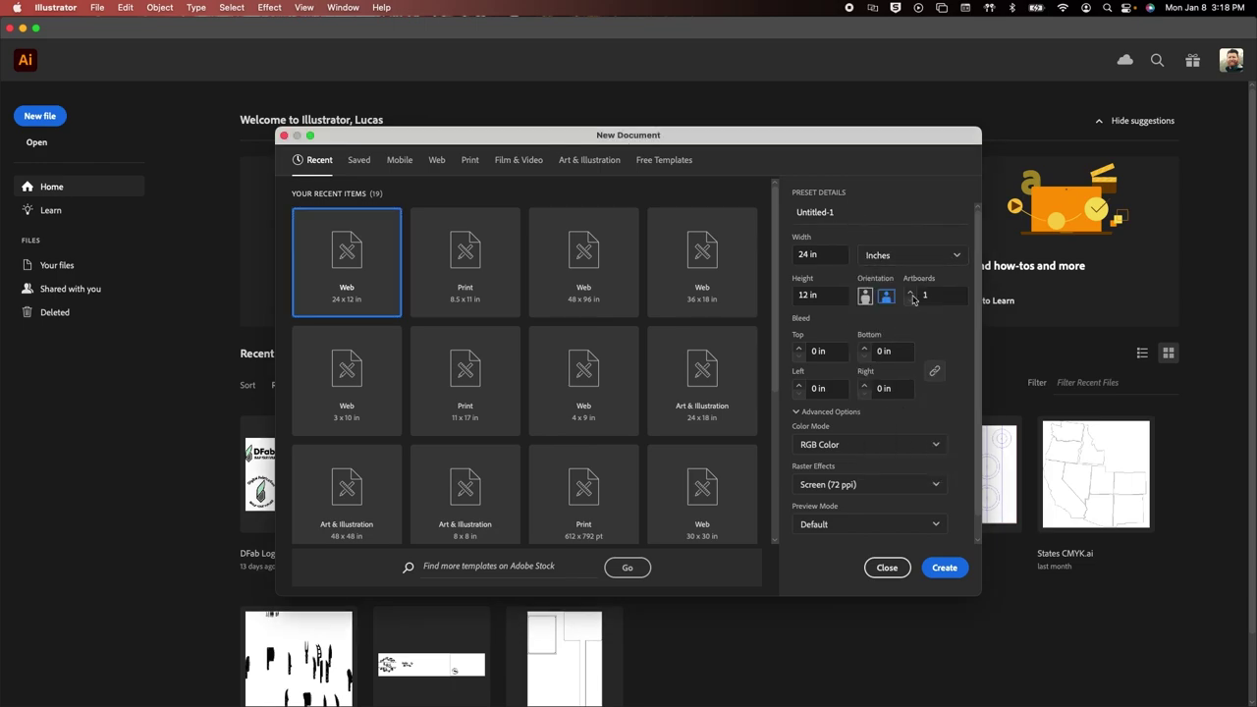
pyautogui.click(839, 214)
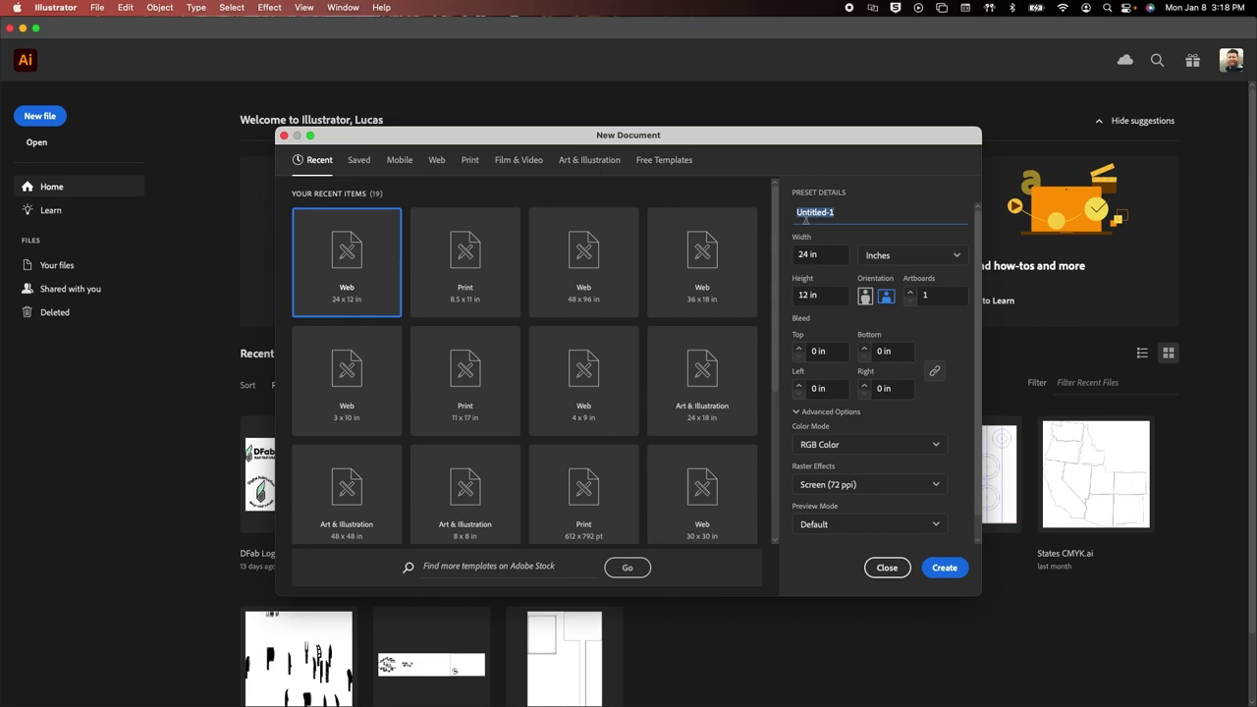
pyautogui.write('Simple Shapes')
# Set the document size to 24 in wide by 12 in high.
pyautogui.moveTo(798, 254); pyautogui.dragTo(823, 257)
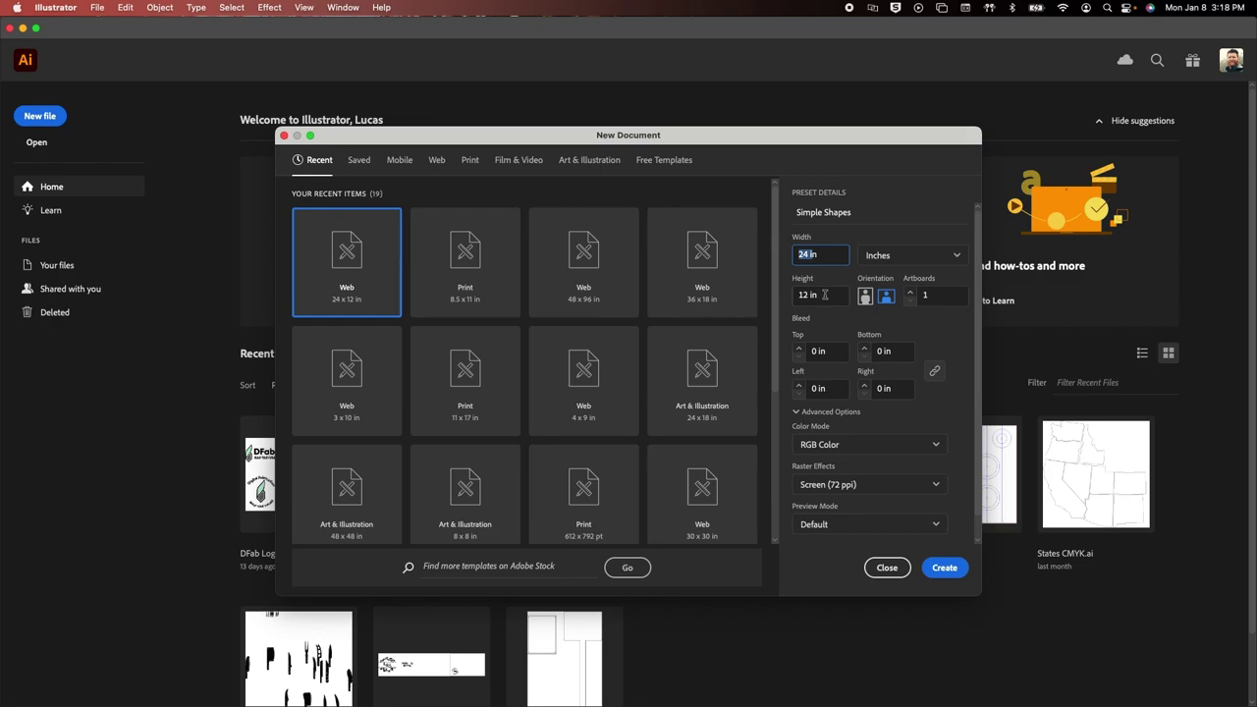
pyautogui.click(799, 254)
pyautogui.moveTo(798, 255); pyautogui.dragTo(815, 296)
pyautogui.doubleClick(803, 295)
# Create the Simple Shapes document and briefly toggle the transparency grid on and off.
pyautogui.click(948, 568)
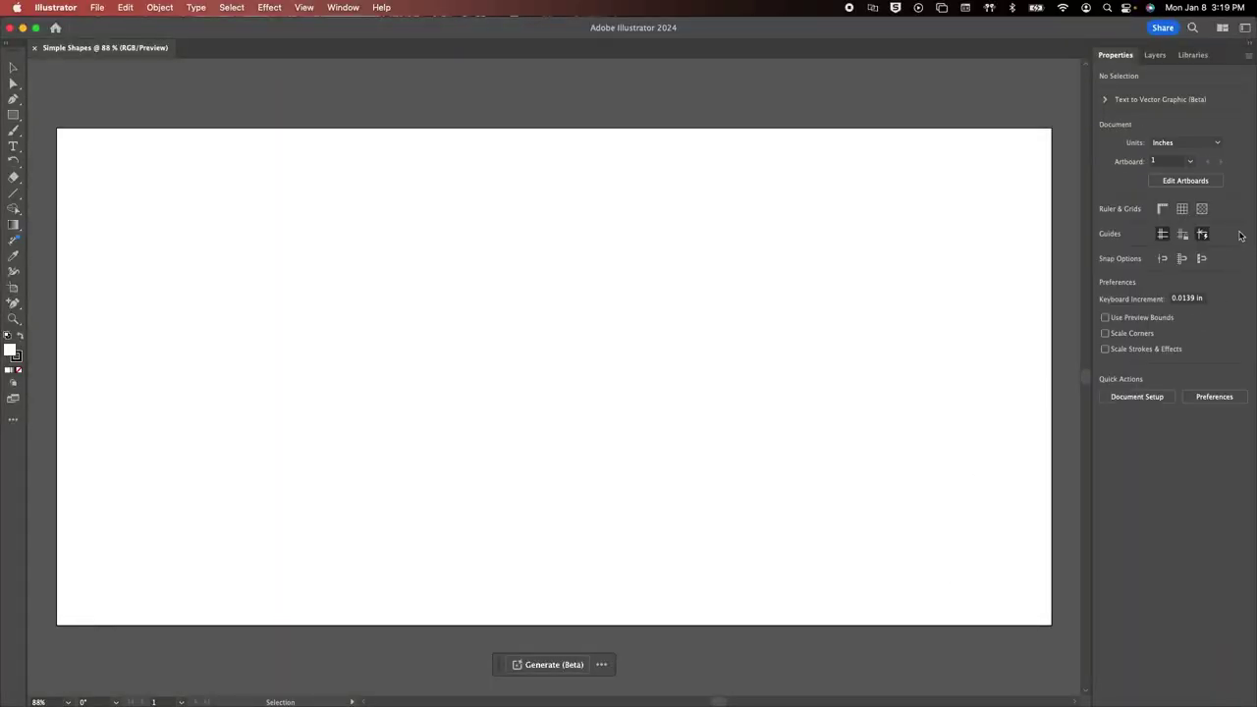
pyautogui.click(1202, 209)
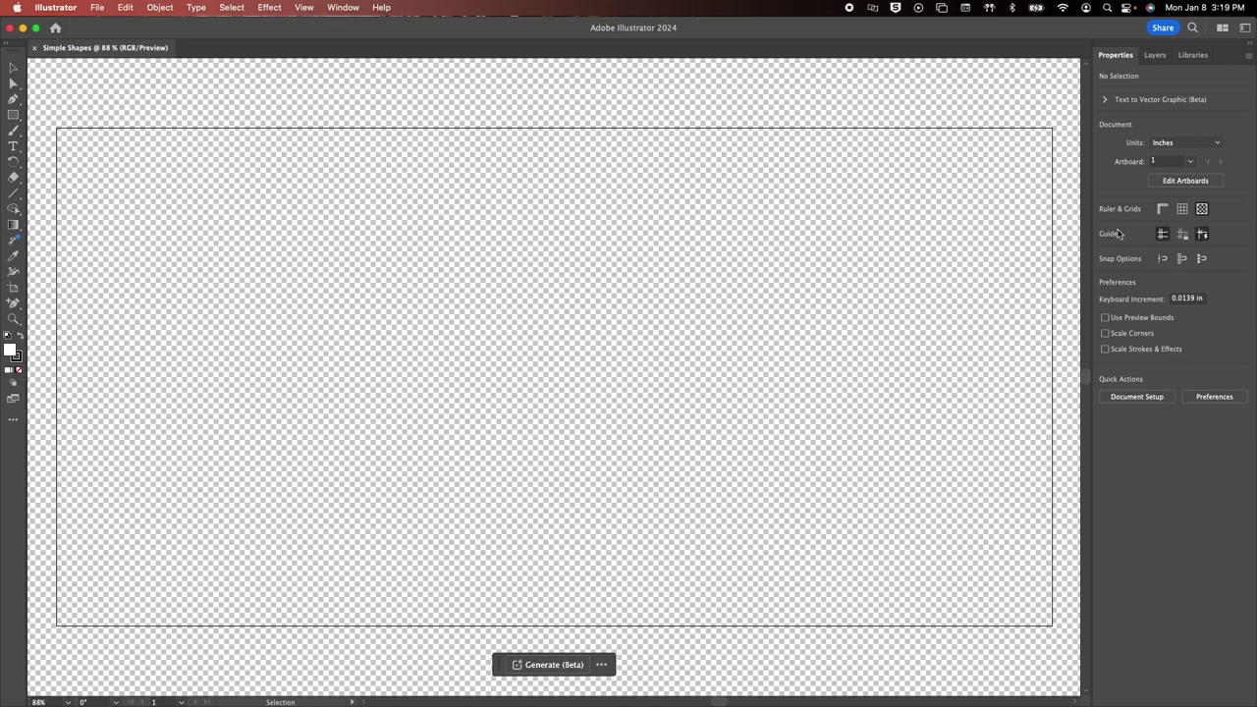
pyautogui.click(1200, 211)
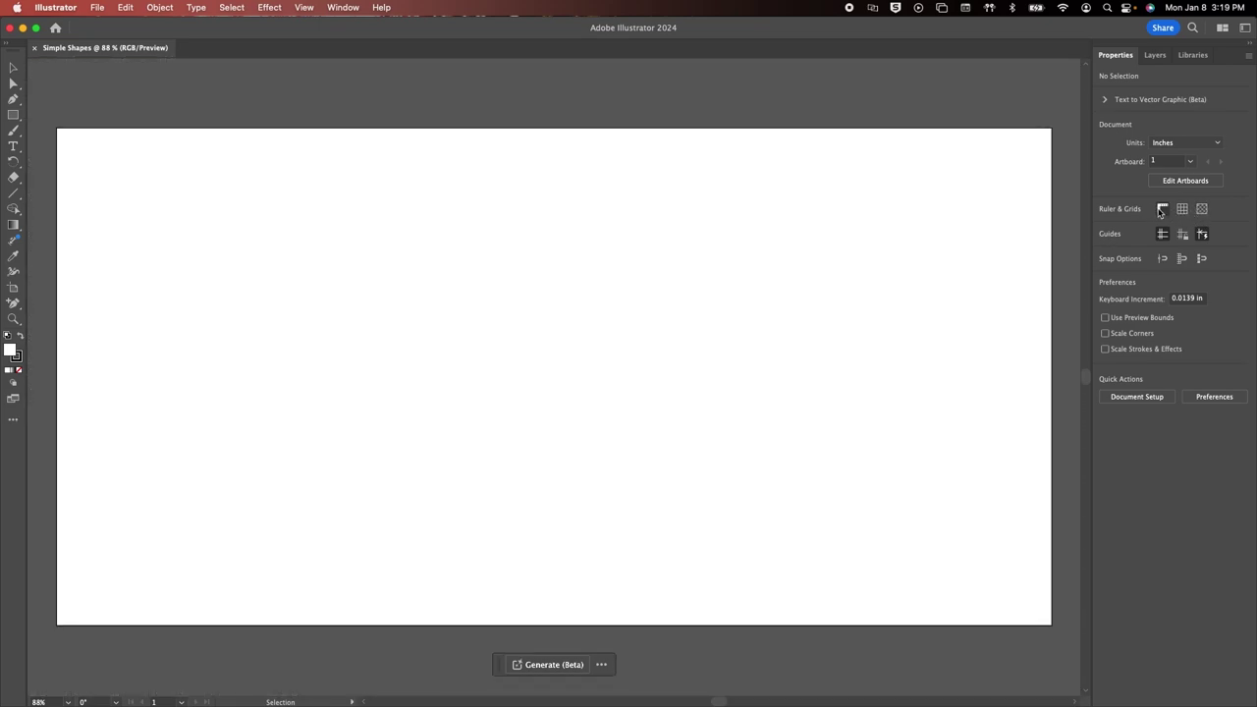
# Turn on rulers, toggle the grid on and off, and enable a snapping and a guides option.
pyautogui.click(1162, 209)
pyautogui.click(1182, 210)
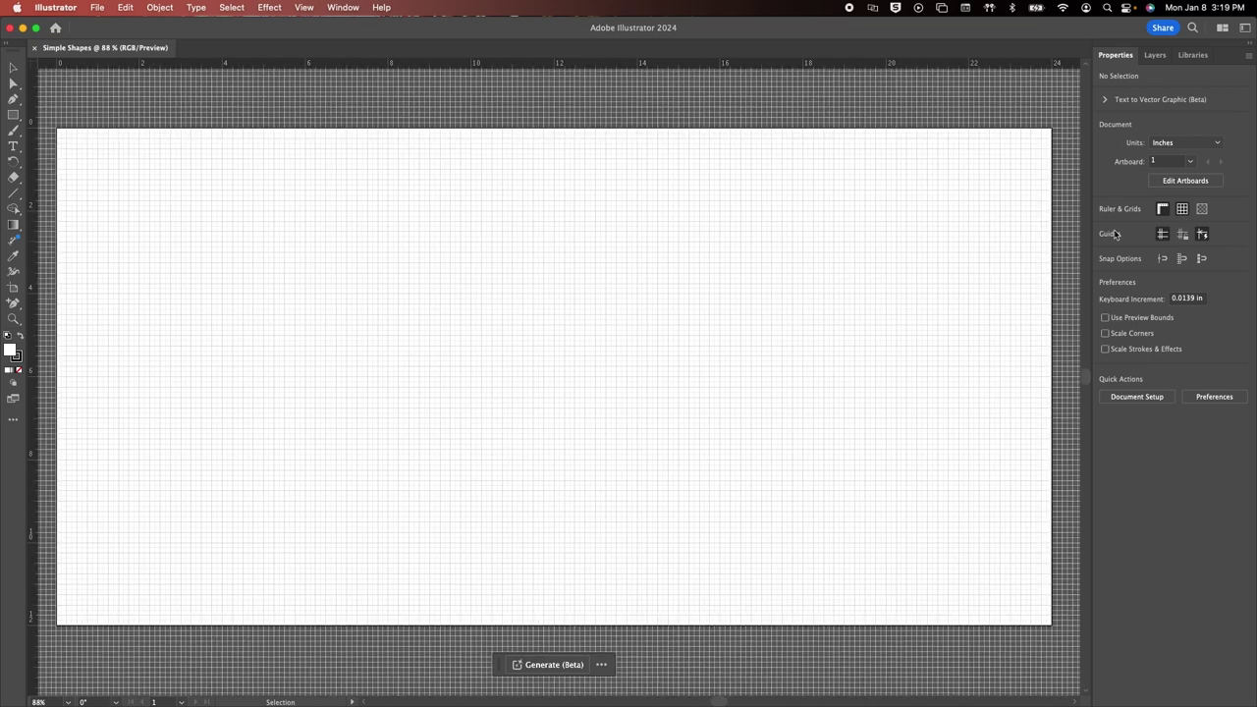
pyautogui.click(1181, 214)
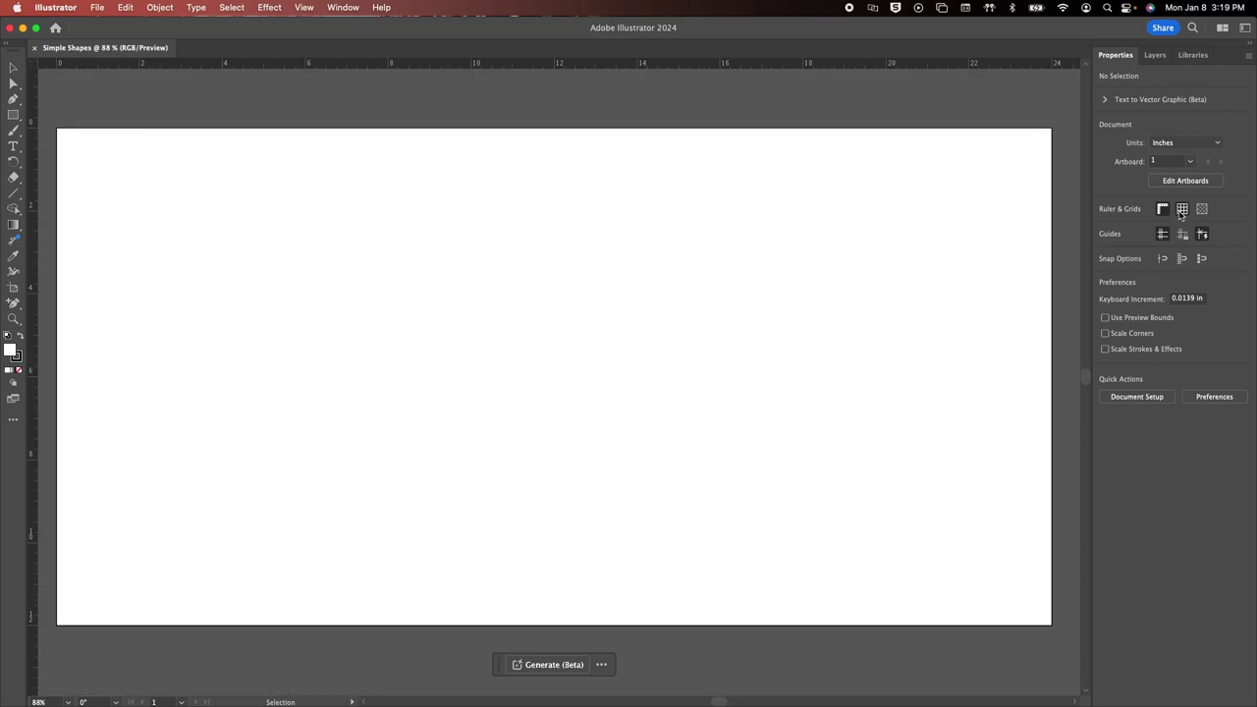
pyautogui.click(1165, 260)
pyautogui.click(1204, 235)
# Draw a freehand rectangle plus a 4 × 4 in square, and move the square beside it with tops aligned.
pyautogui.click(14, 119)
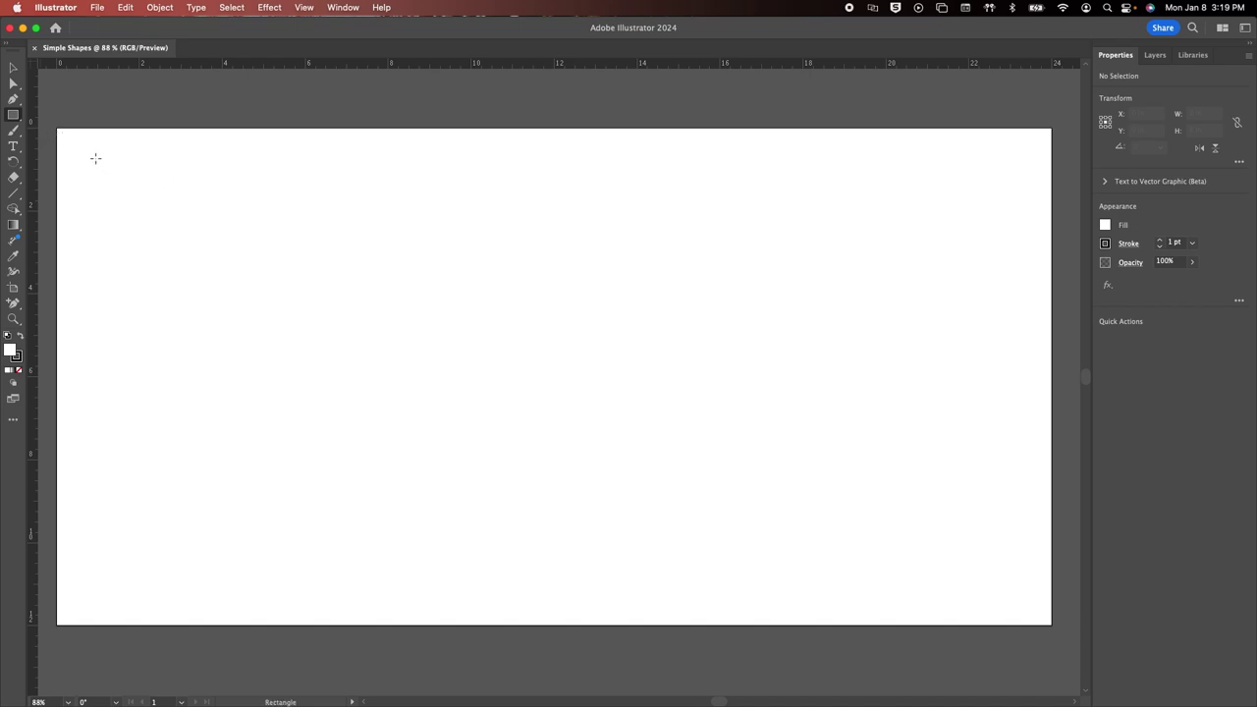
pyautogui.moveTo(93, 157)
pyautogui.mouseDown()
pyautogui.moveTo(219, 281)
pyautogui.moveTo(220, 300)
pyautogui.mouseUp()
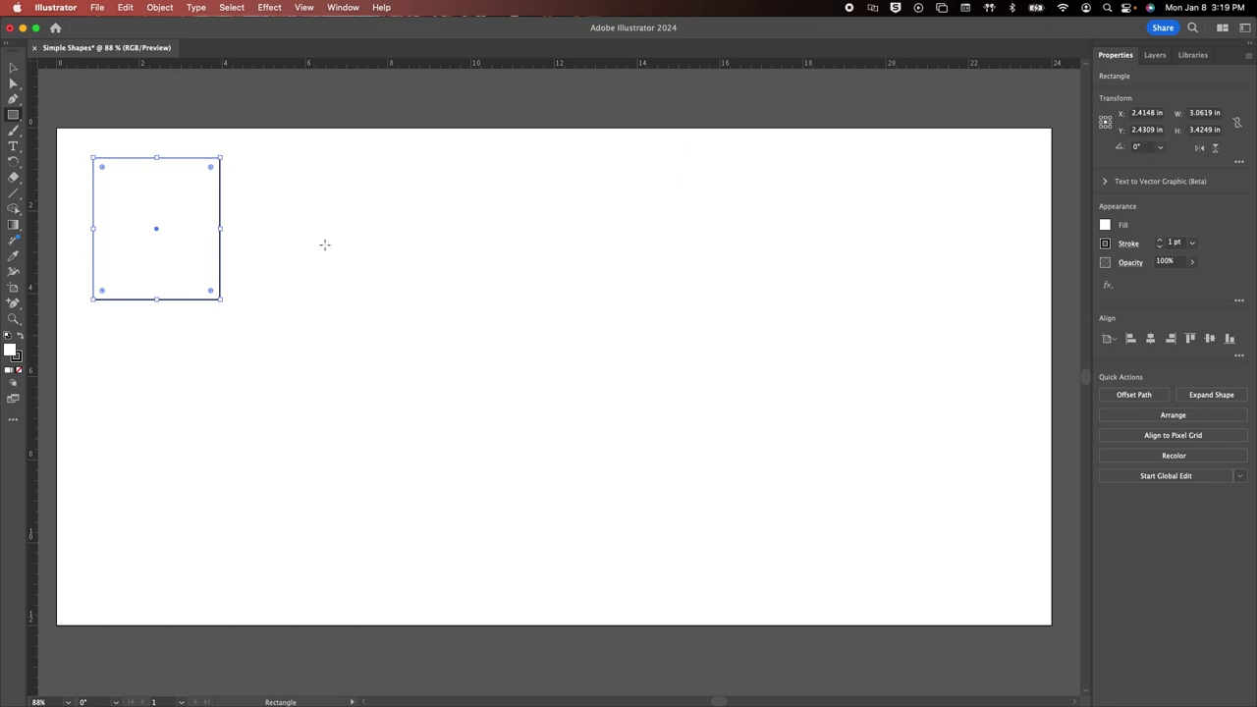
pyautogui.click(354, 198)
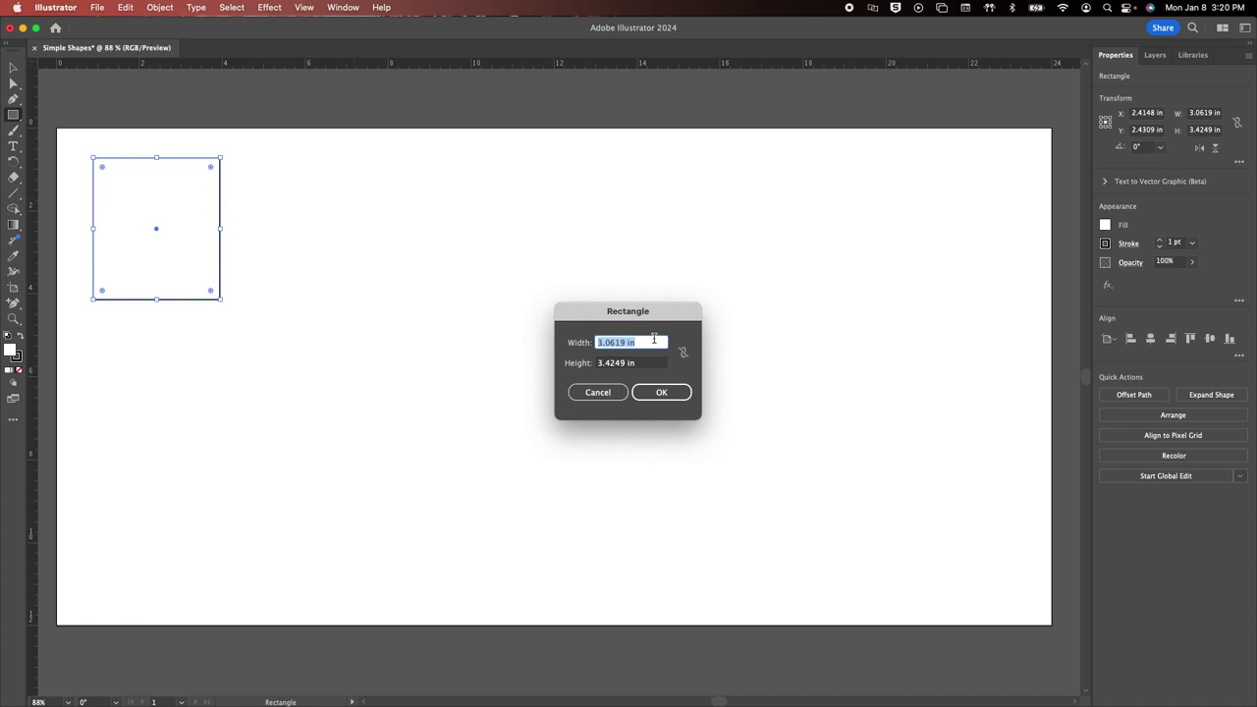
pyautogui.write('4')
pyautogui.press('Tab')
pyautogui.write('4')
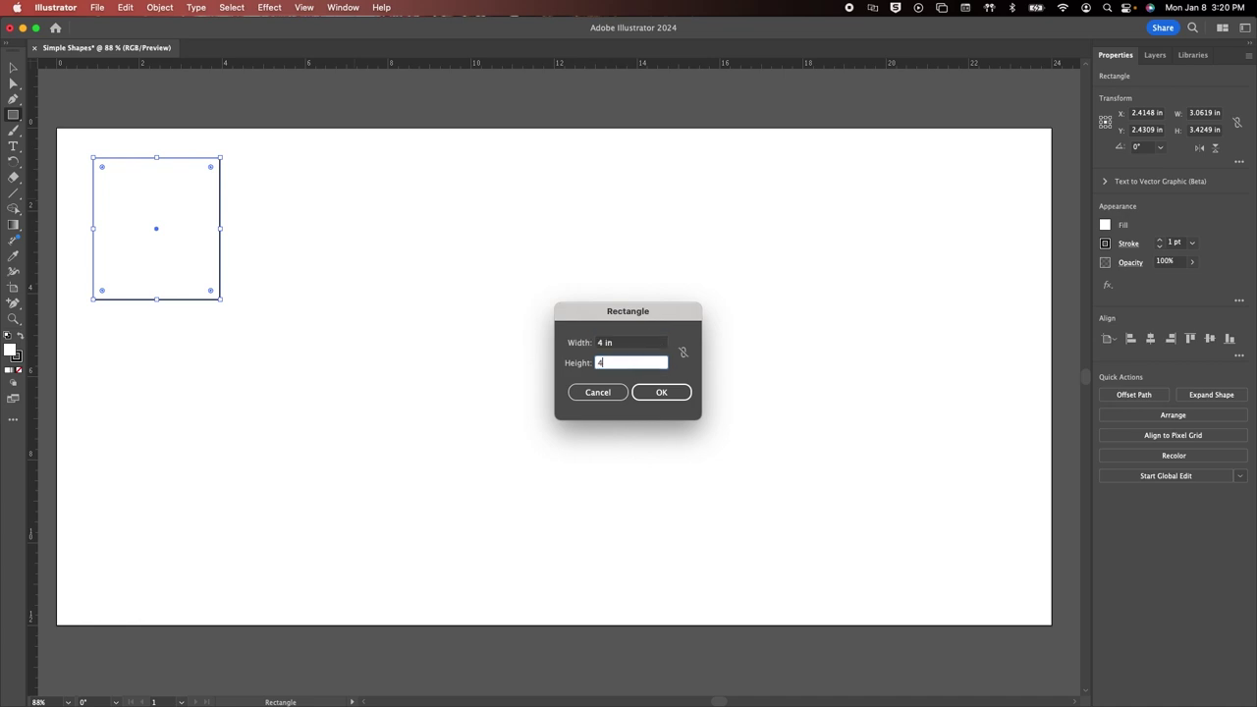
pyautogui.click(665, 392)
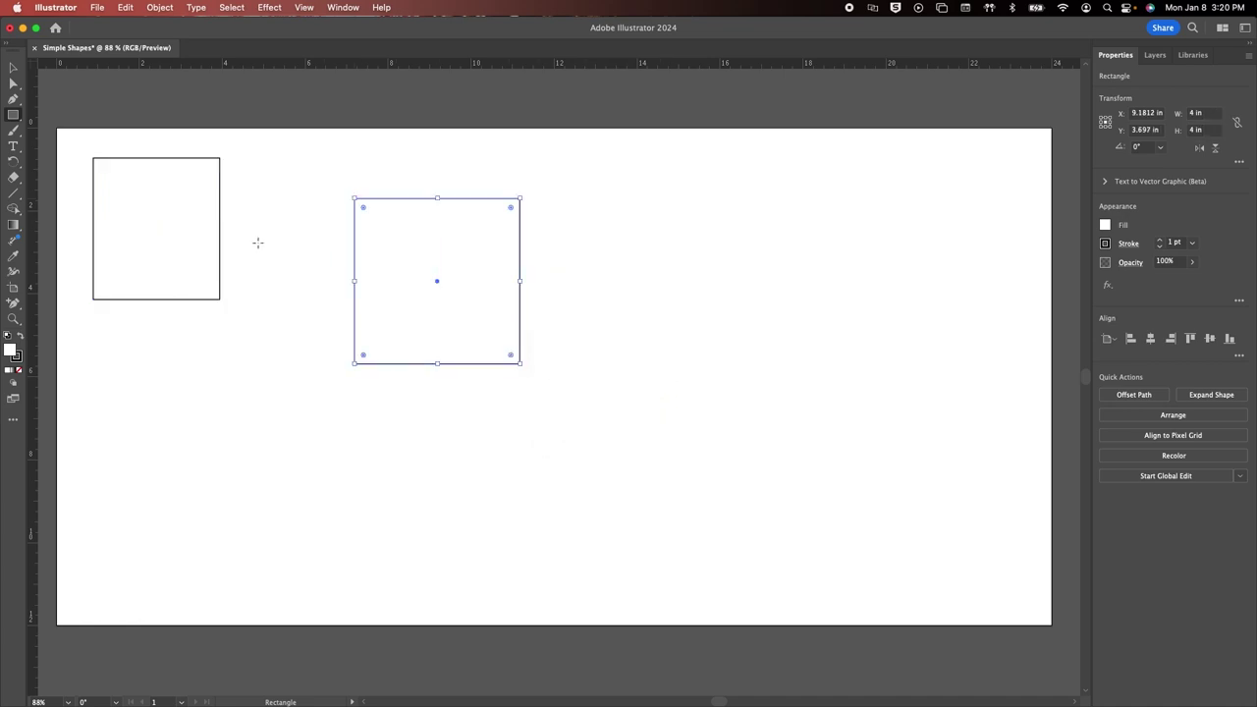
pyautogui.click(13, 66)
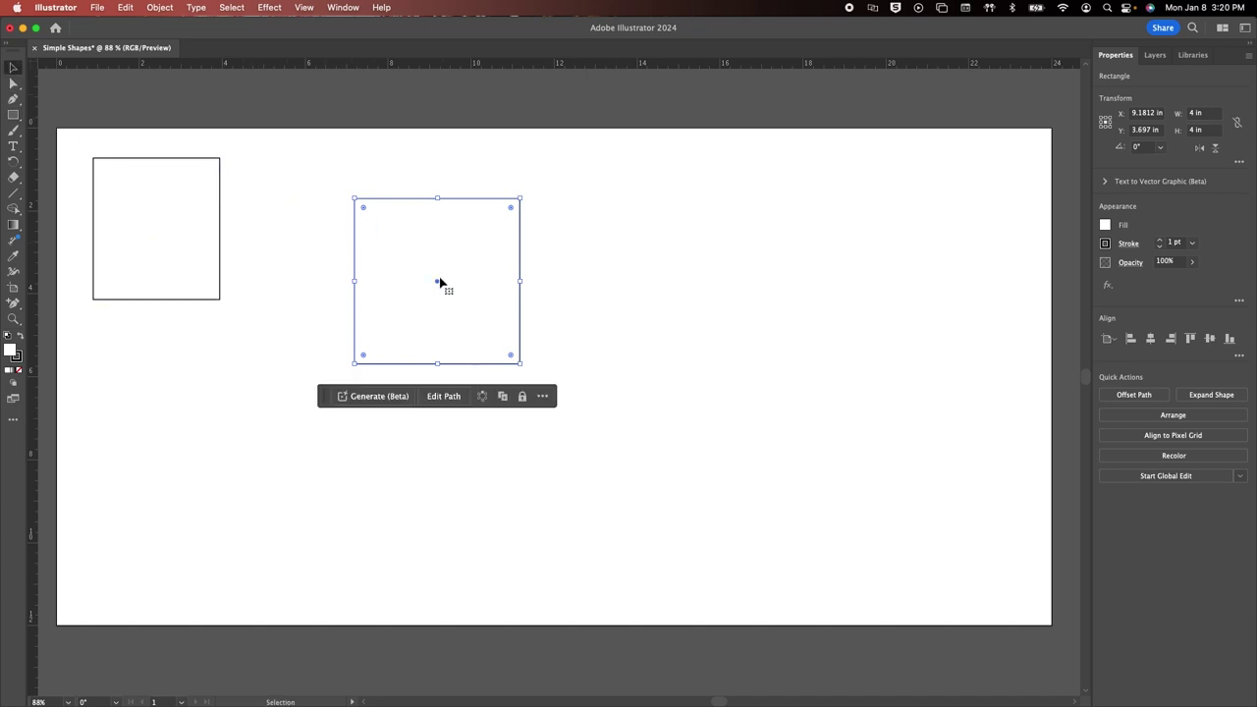
pyautogui.moveTo(437, 283); pyautogui.dragTo(325, 247)
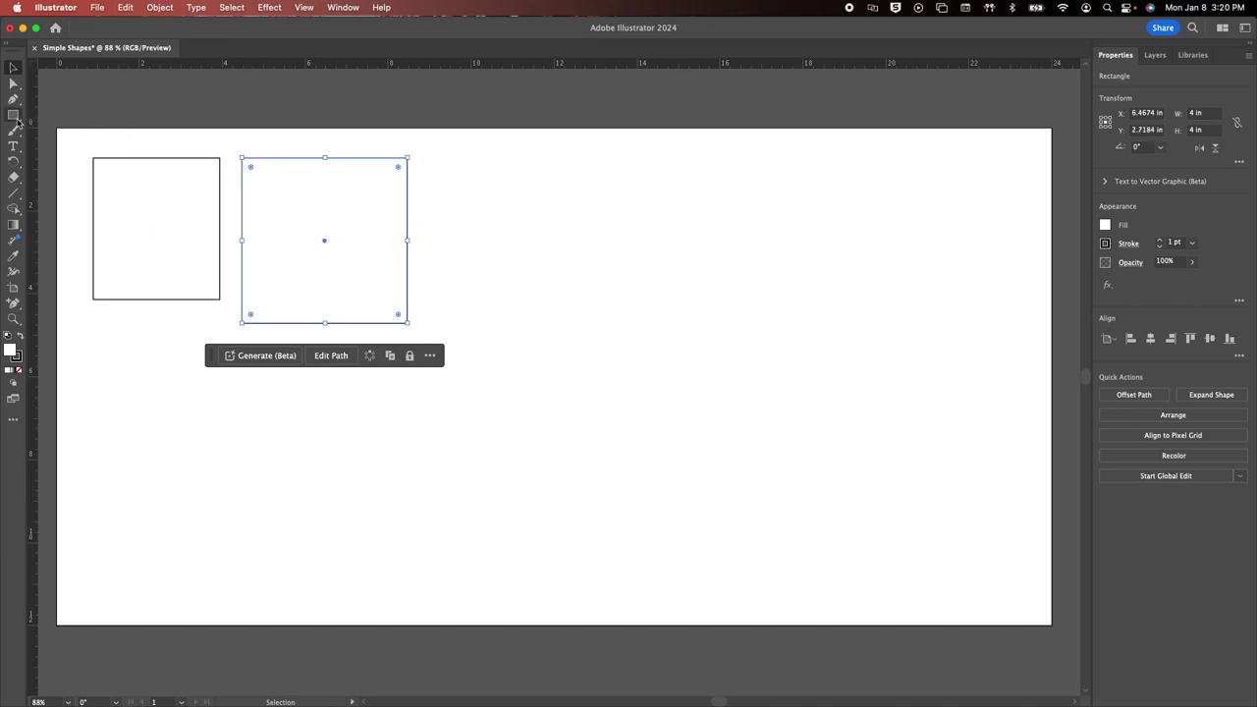
pyautogui.click(17, 121)
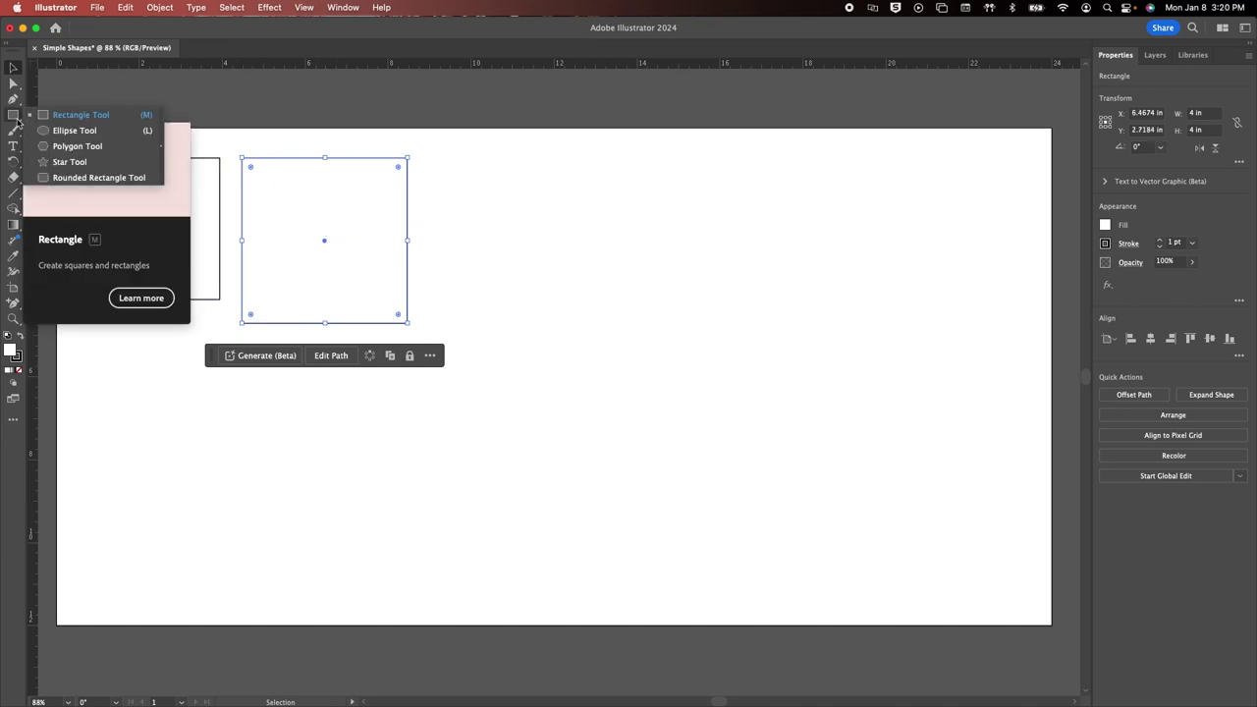
pyautogui.click(73, 133)
pyautogui.moveTo(455, 160); pyautogui.dragTo(583, 367)
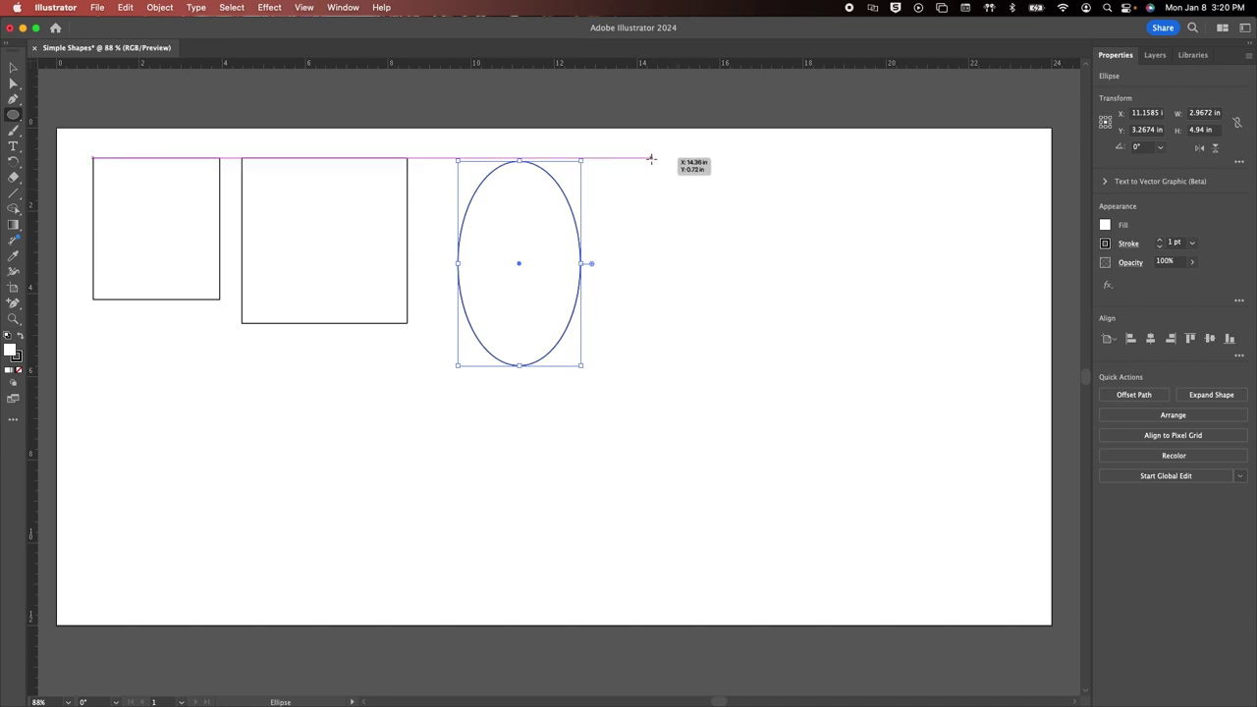
pyautogui.moveTo(651, 158); pyautogui.dragTo(789, 344)
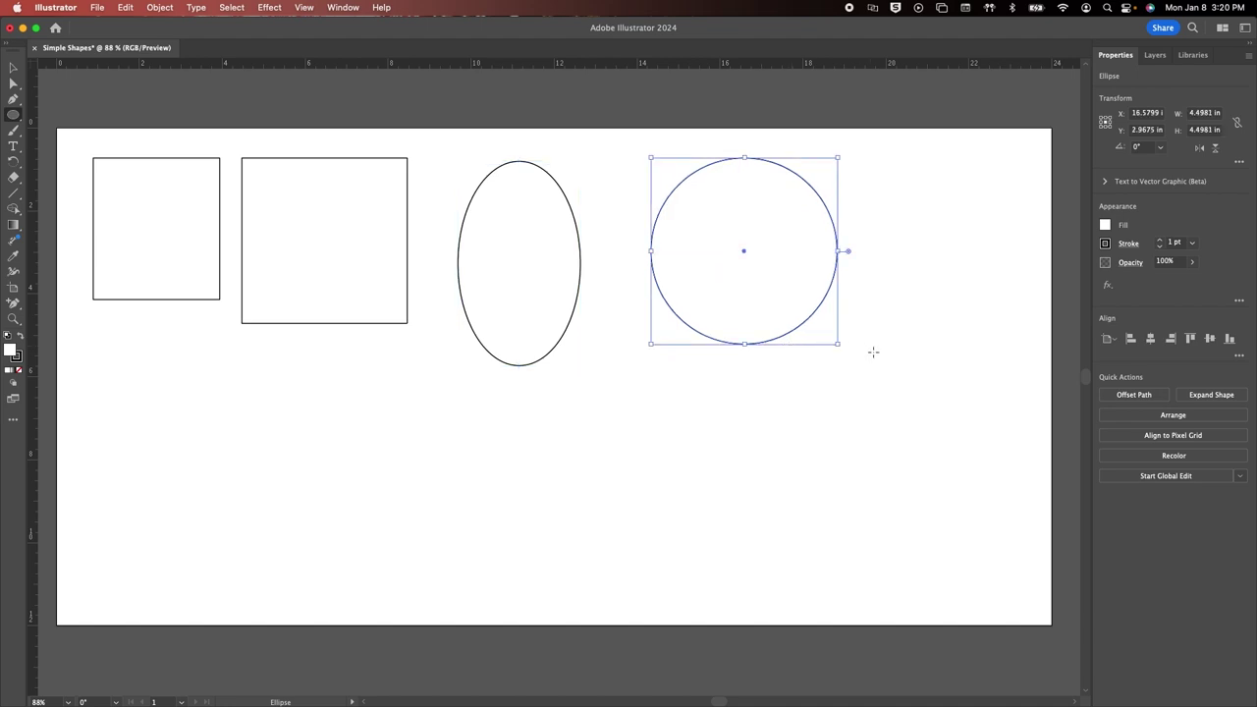
pyautogui.click(496, 424)
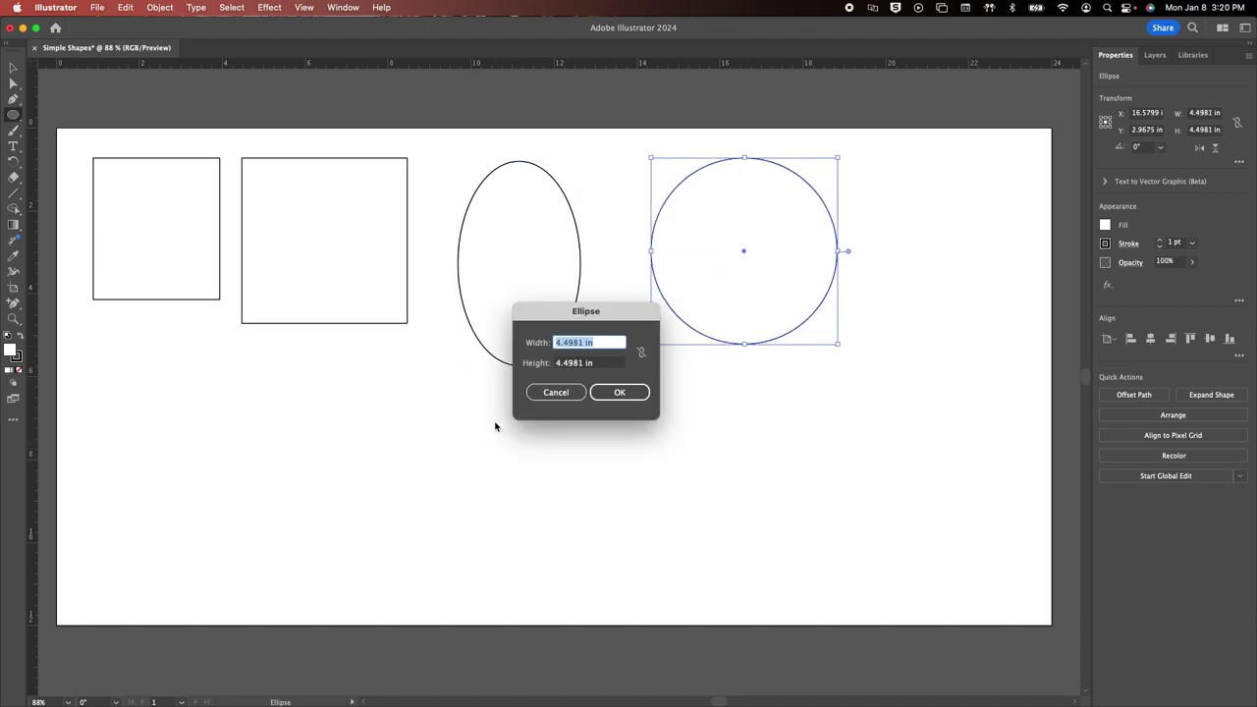
pyautogui.click(636, 395)
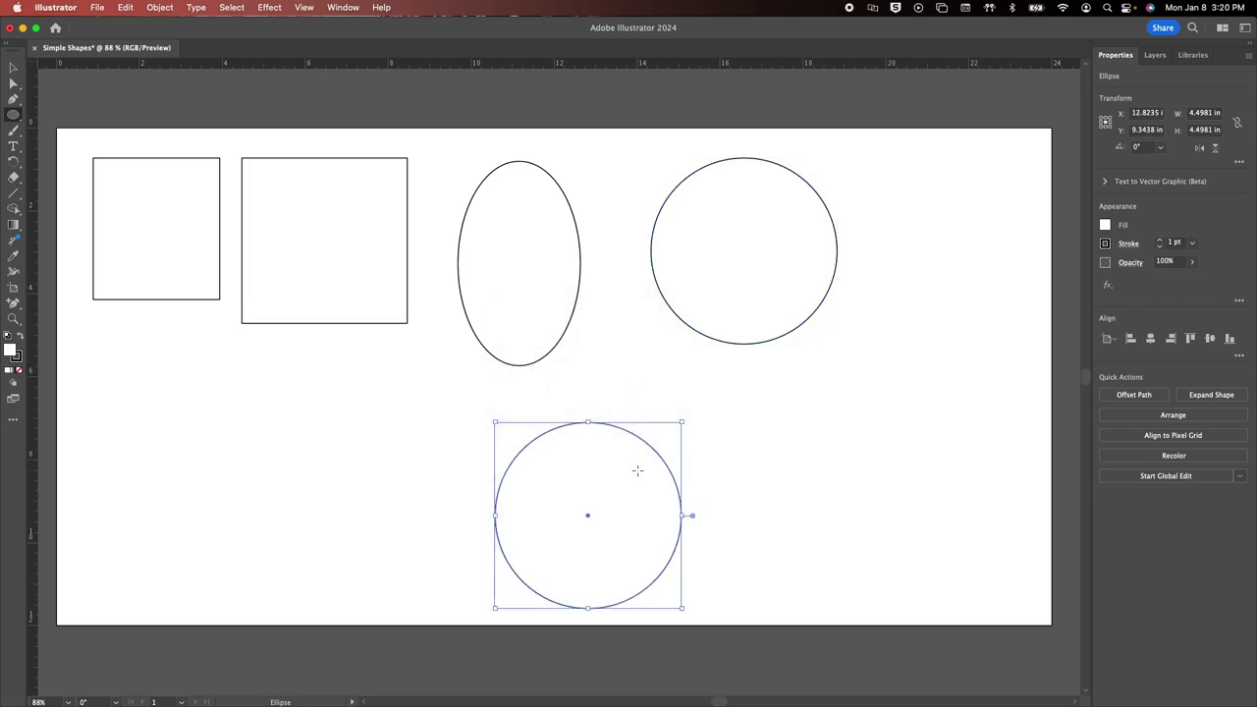
pyautogui.press('super+z')
pyautogui.press('super+z')
pyautogui.press('super+z')
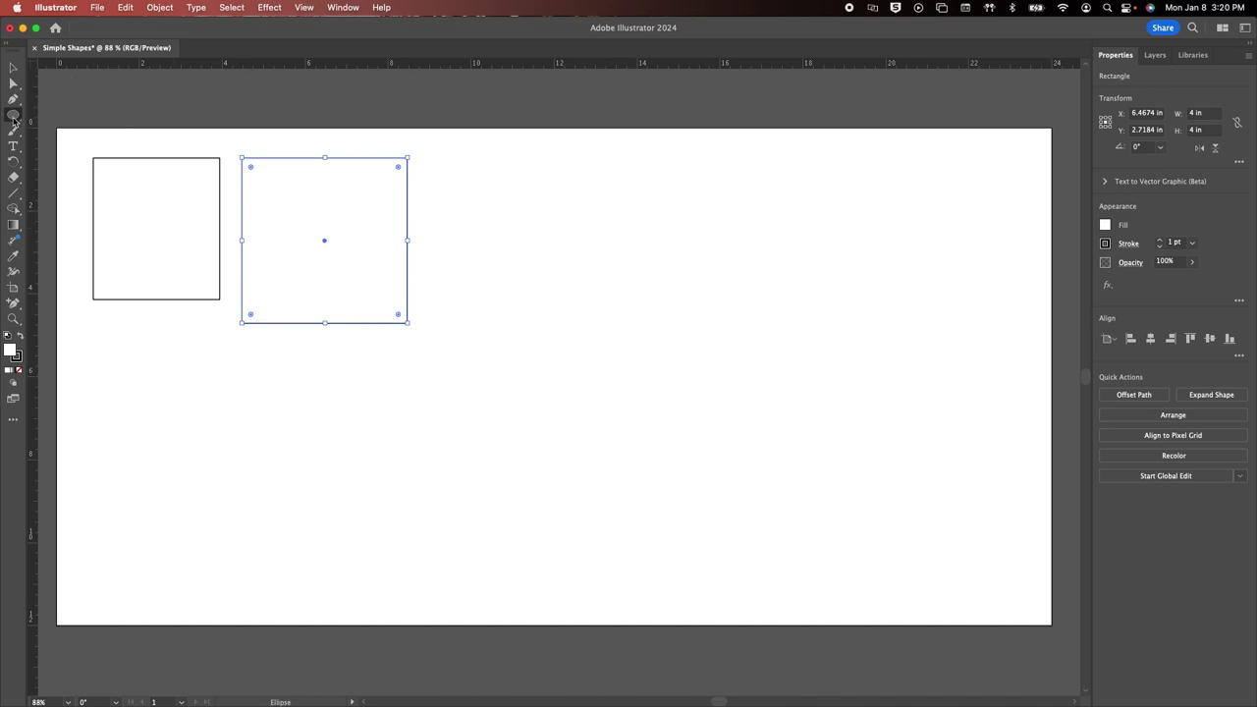
# Draw a five-pointed star and a three-point star triangle at the artboard top.
pyautogui.moveTo(14, 120); pyautogui.dragTo(79, 165)
pyautogui.moveTo(472, 187); pyautogui.dragTo(511, 234)
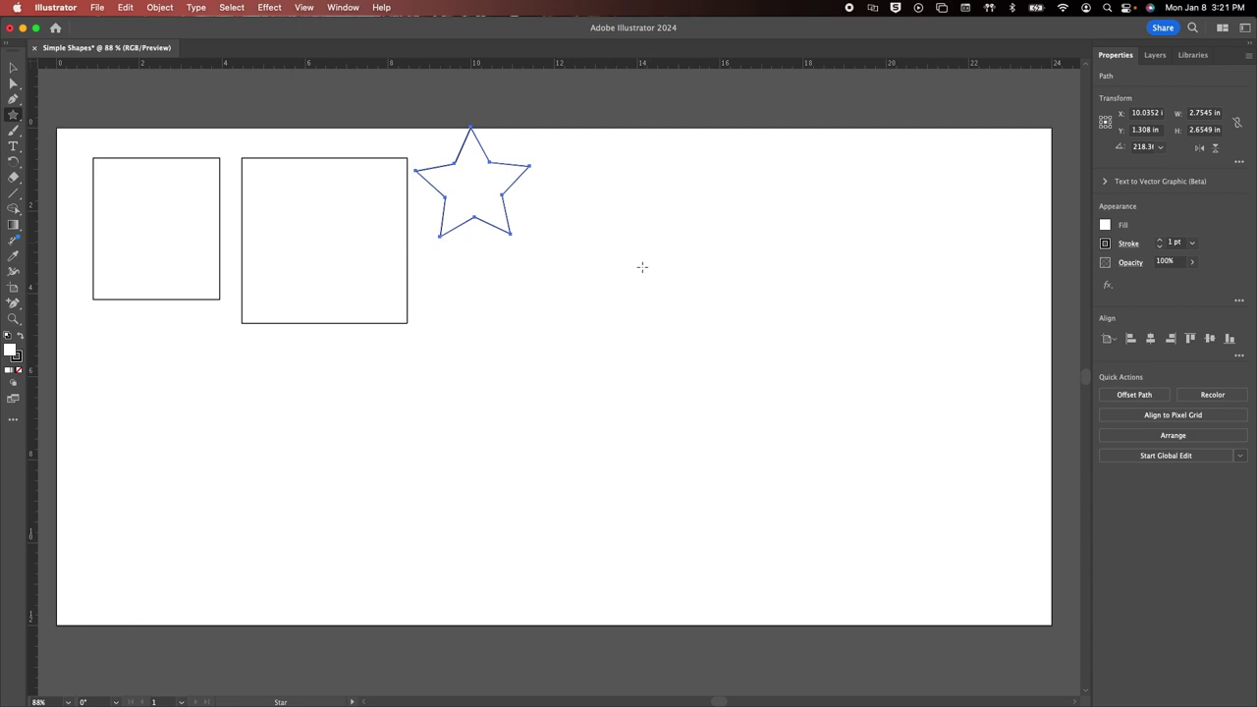
pyautogui.click(642, 266)
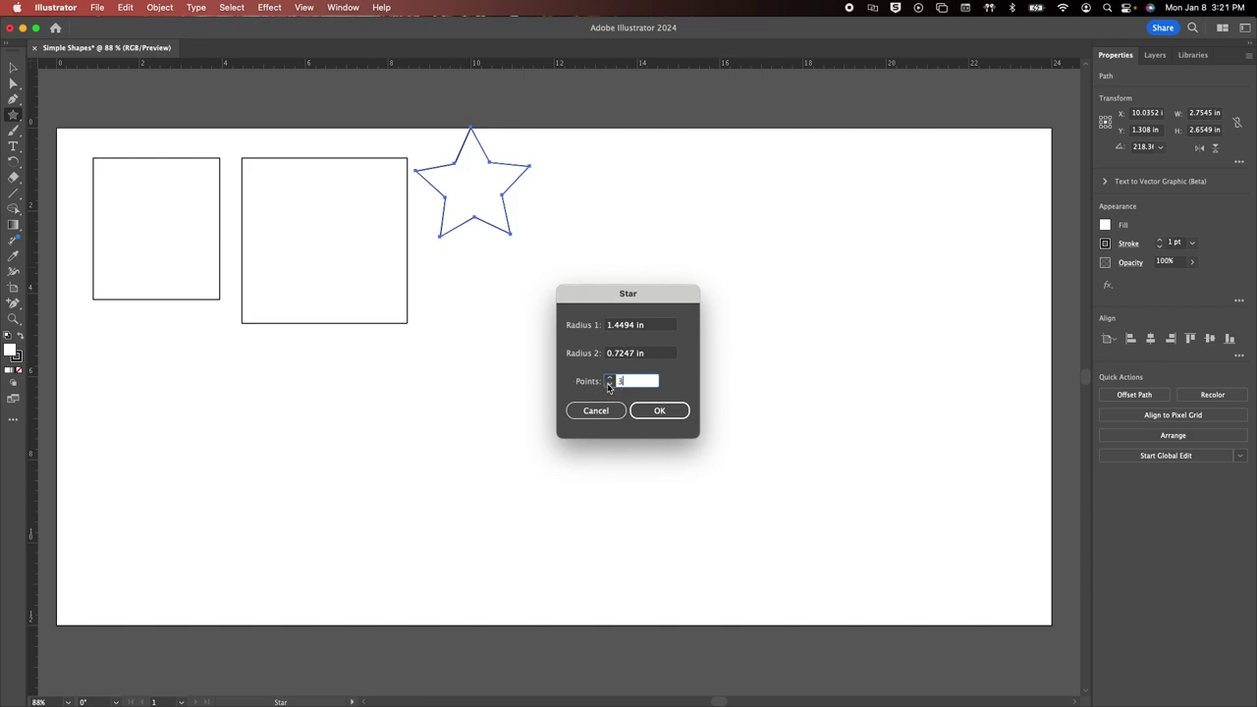
pyautogui.click(654, 410)
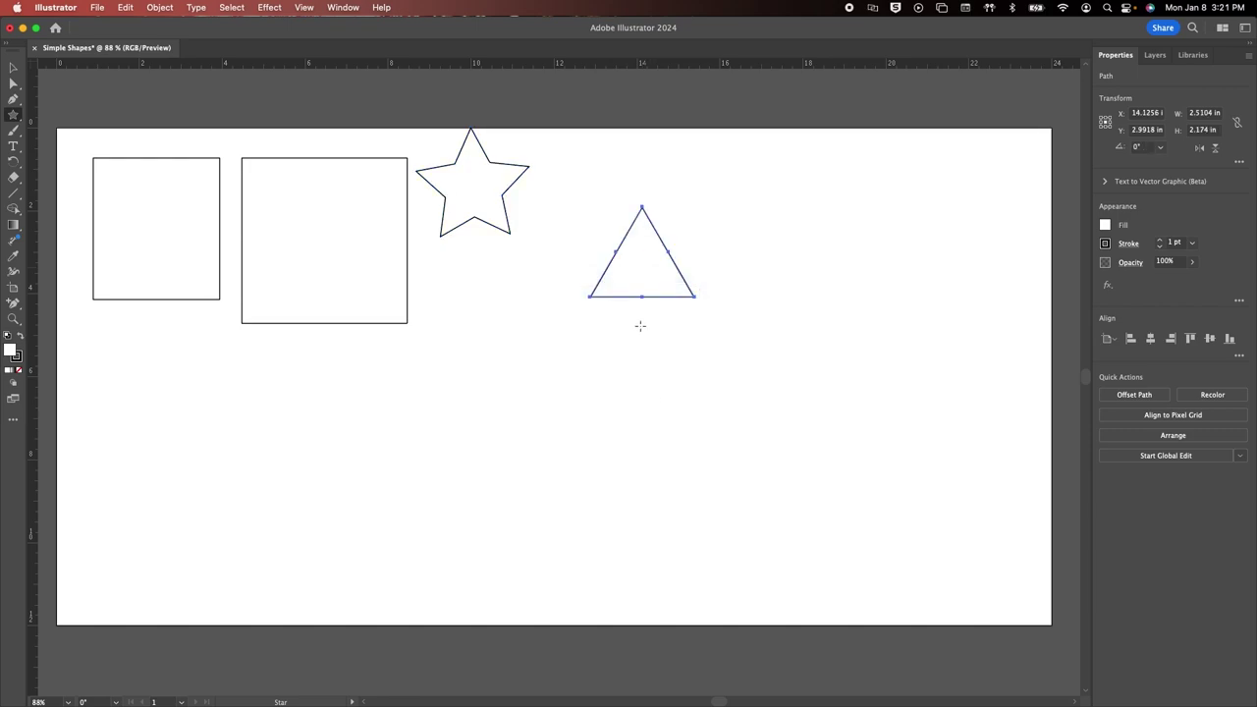
# Select the star and triangle together and delete them.
pyautogui.click(13, 68)
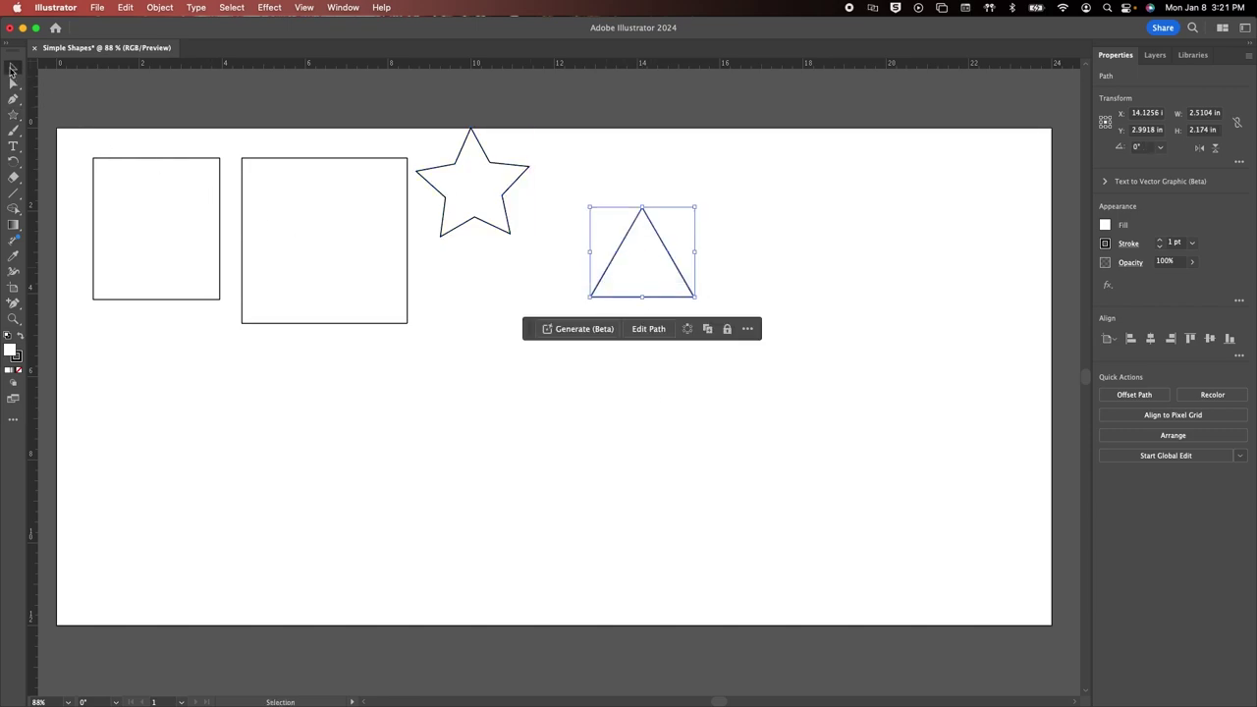
pyautogui.moveTo(447, 116); pyautogui.dragTo(681, 291)
pyautogui.press('Delete')
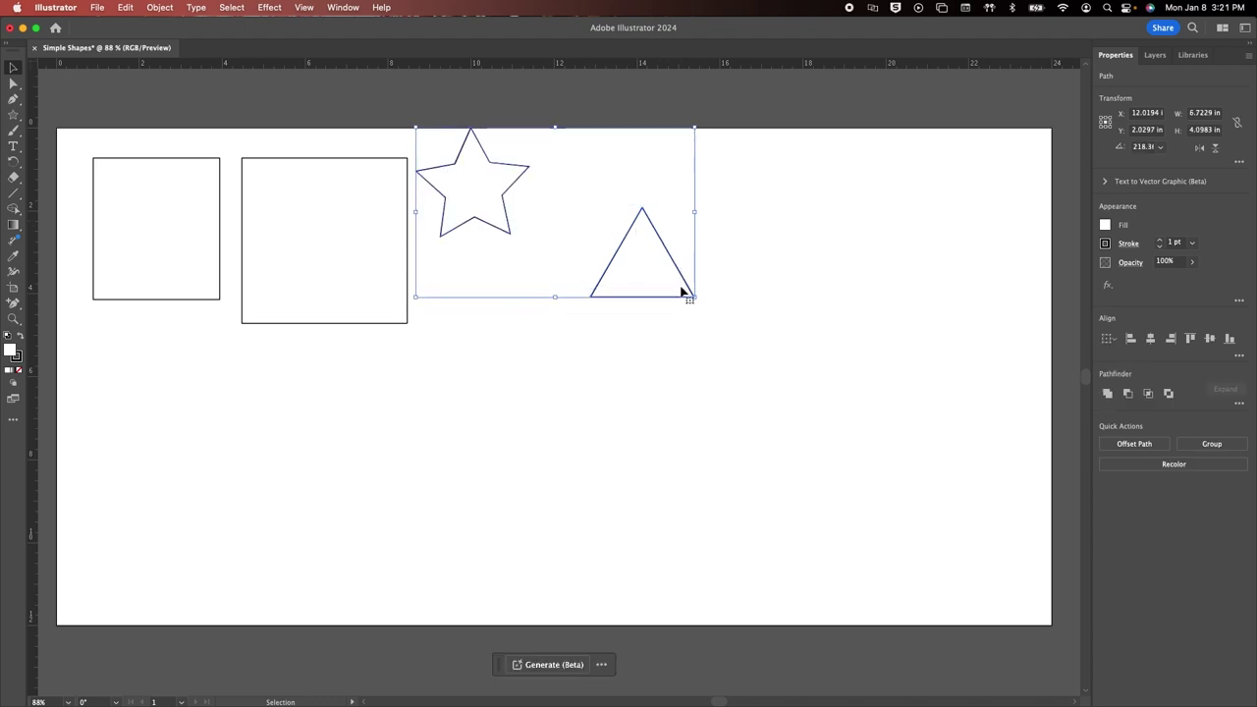
pyautogui.click(304, 163)
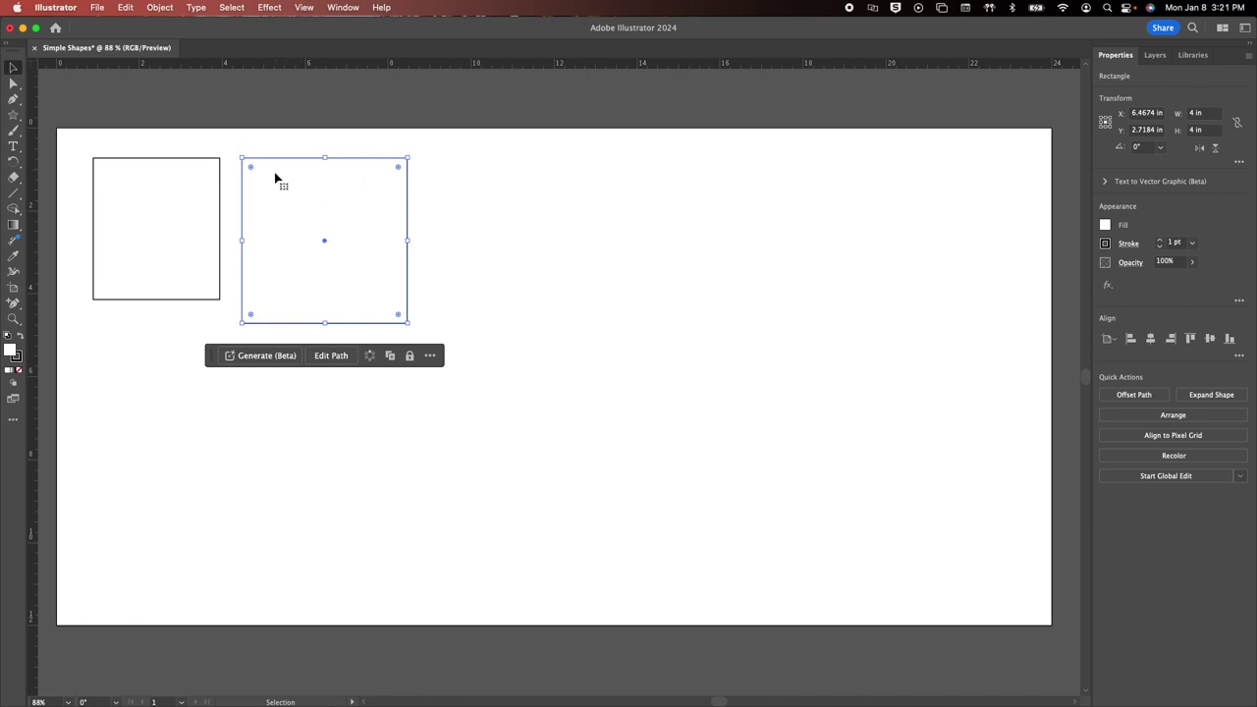
pyautogui.click(13, 115)
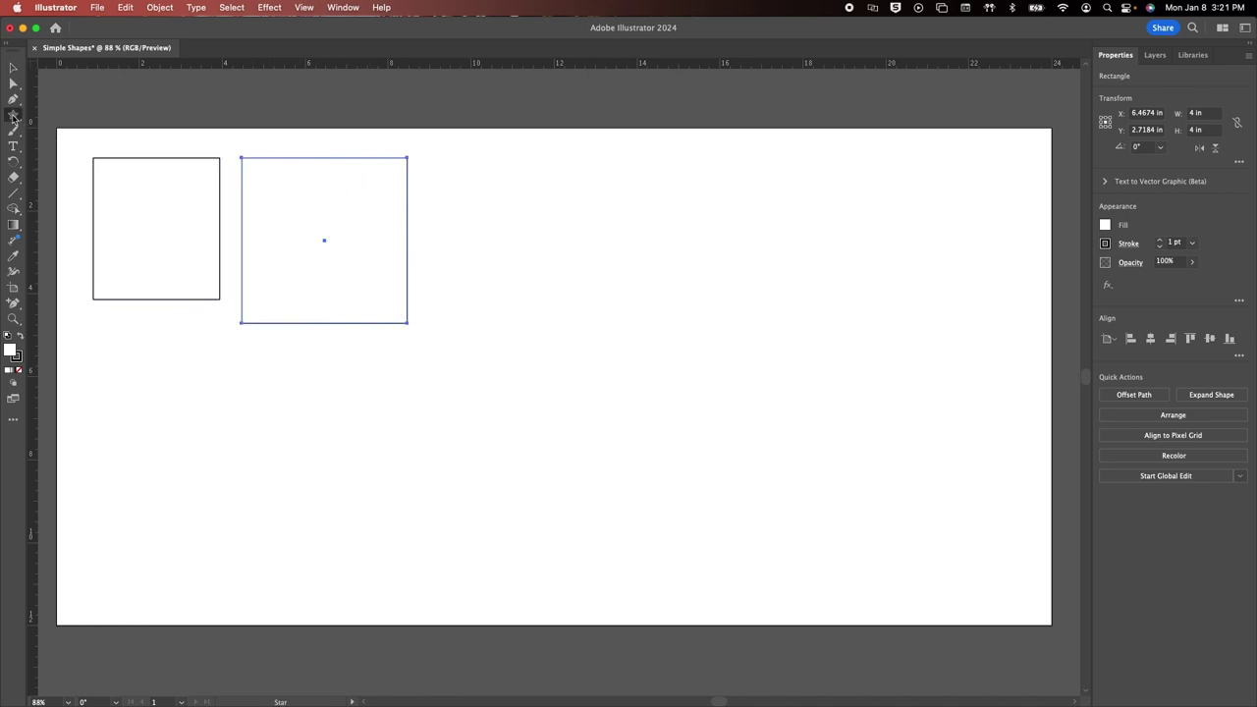
pyautogui.moveTo(14, 115); pyautogui.dragTo(13, 115)
pyautogui.click(79, 115)
pyautogui.click(13, 68)
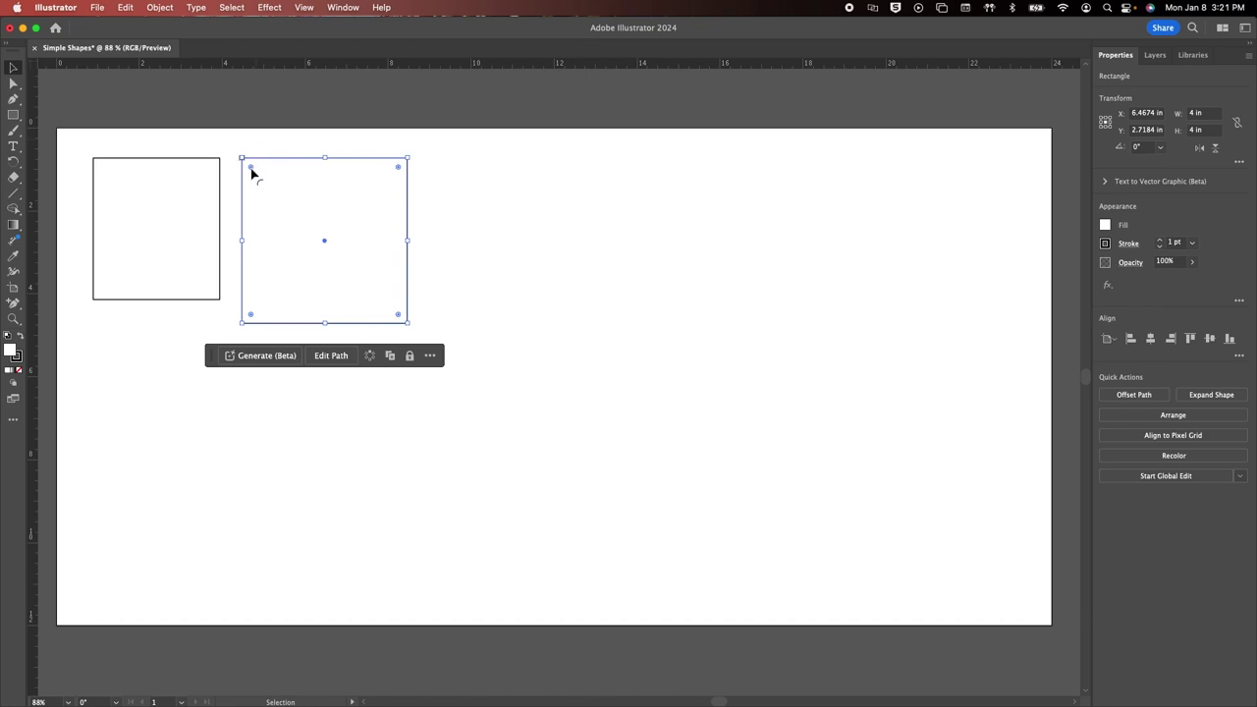
pyautogui.moveTo(251, 173)
pyautogui.mouseDown()
pyautogui.moveTo(359, 236)
pyautogui.moveTo(290, 208)
pyautogui.moveTo(254, 174)
pyautogui.moveTo(268, 186)
pyautogui.mouseUp()
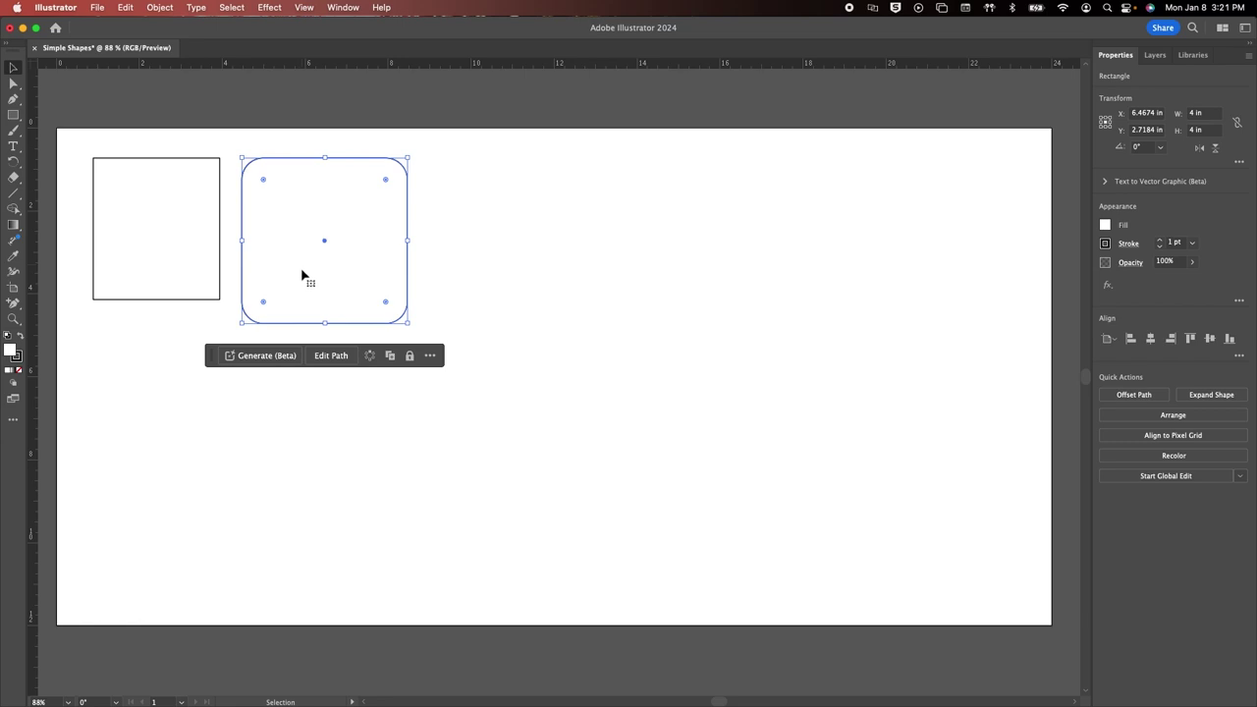
pyautogui.press('super+z')
pyautogui.press('super+z')
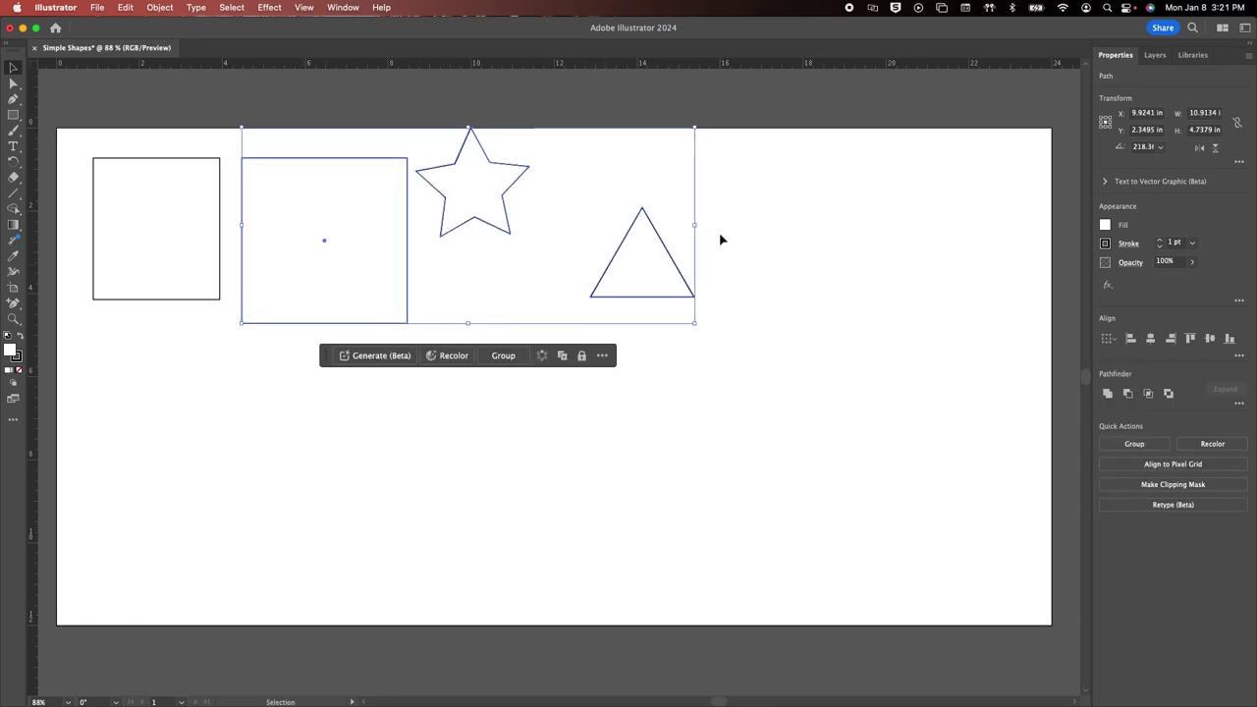
pyautogui.click(720, 239)
pyautogui.moveTo(746, 312); pyautogui.dragTo(463, 191)
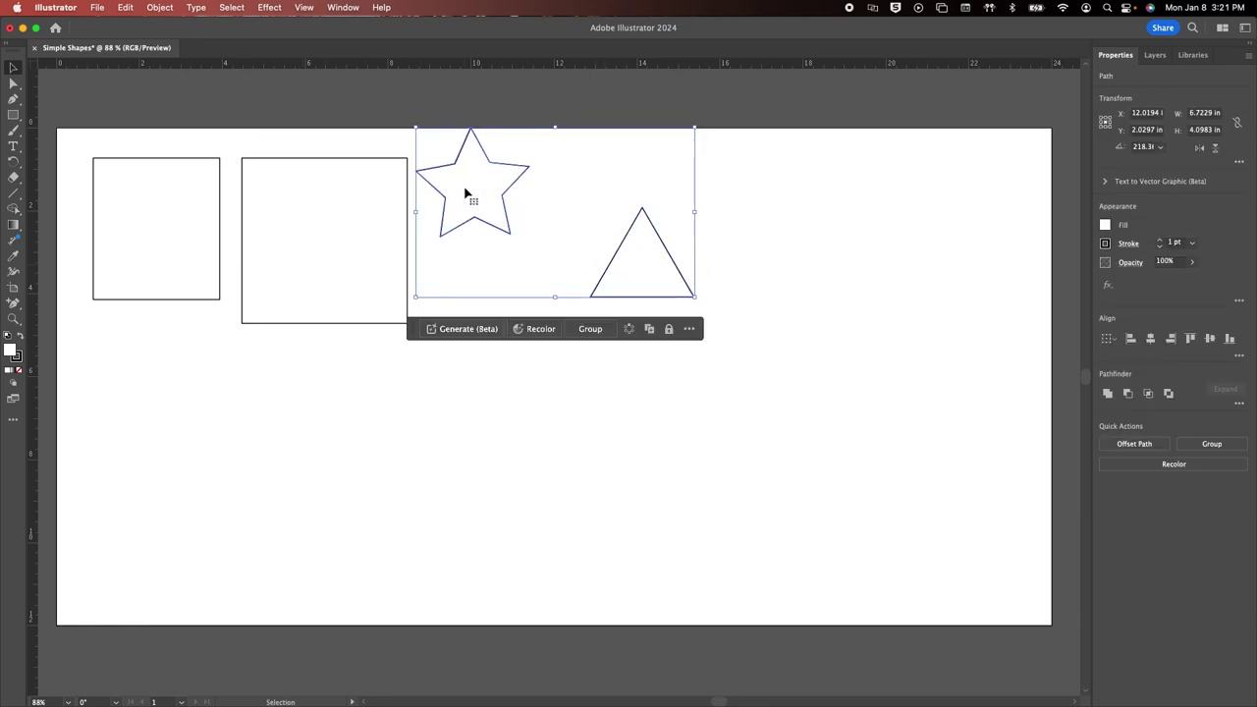
pyautogui.press('Delete')
pyautogui.moveTo(164, 129); pyautogui.dragTo(382, 293)
# Delete both squares, leaving the Simple Shapes artboard empty.
pyautogui.press('Delete')
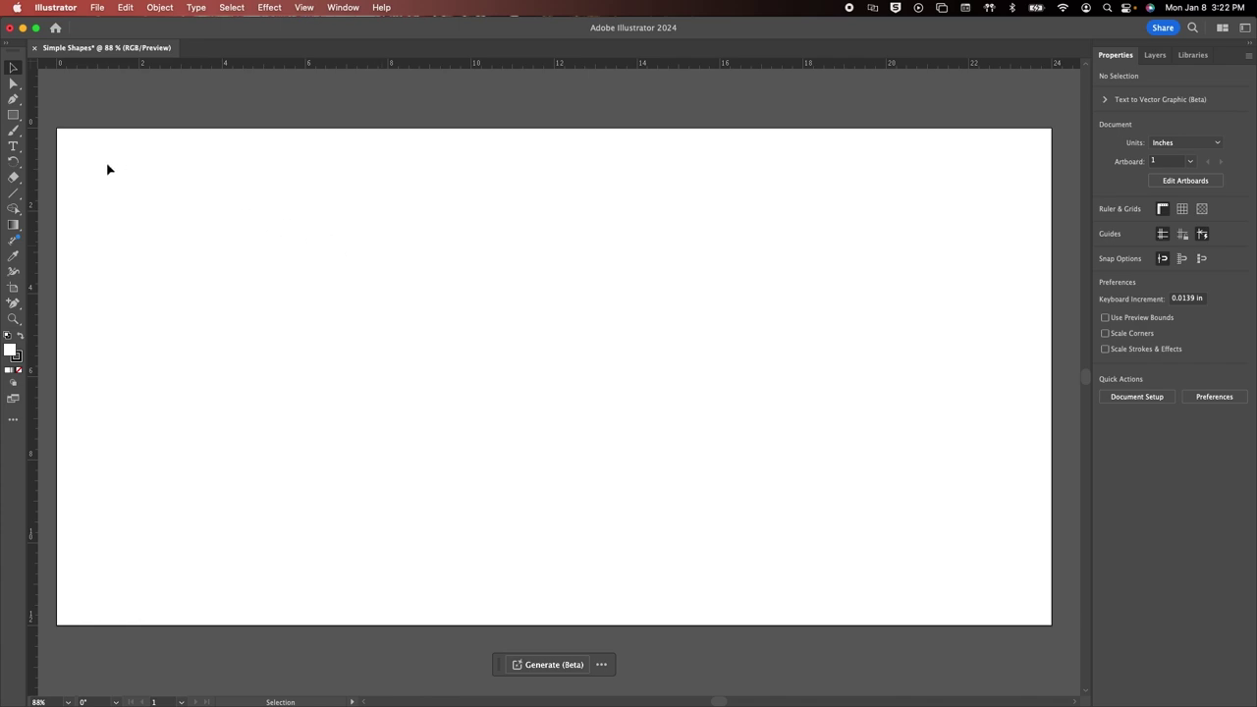
pyautogui.click(15, 120)
pyautogui.click(15, 120)
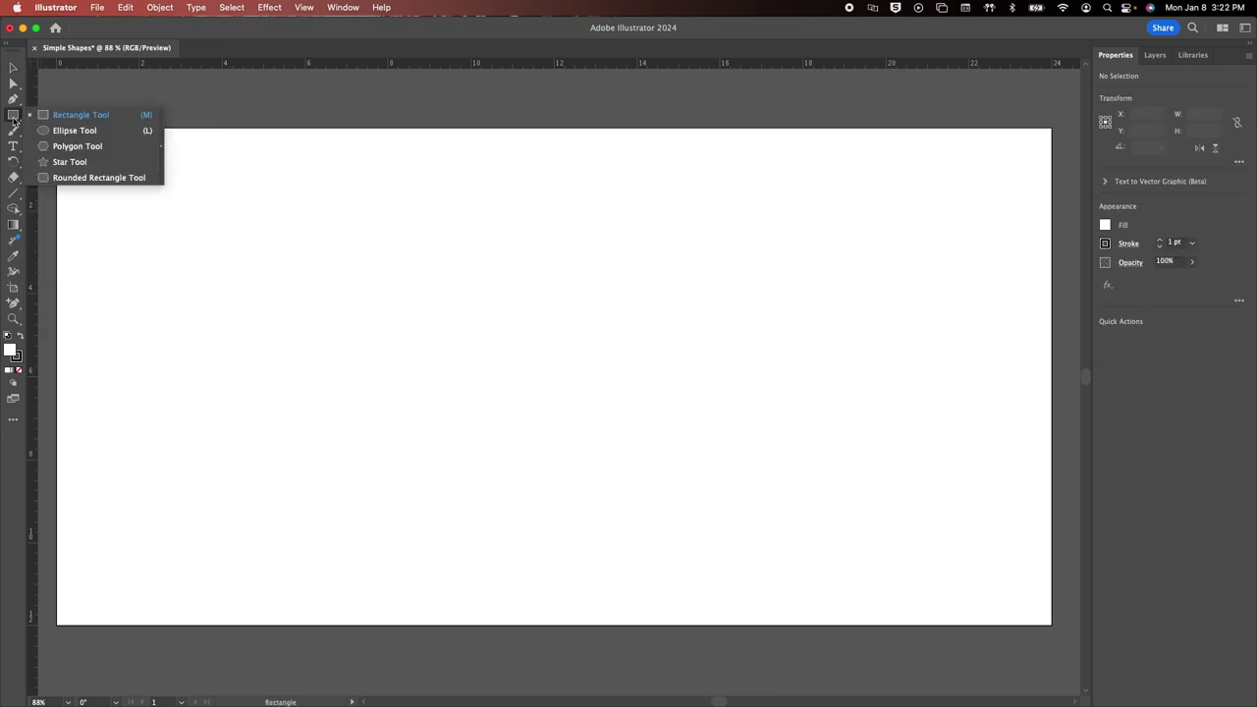
# Draw three stacked circles with the Ellipse tool: large base, medium middle, small head.
pyautogui.click(84, 132)
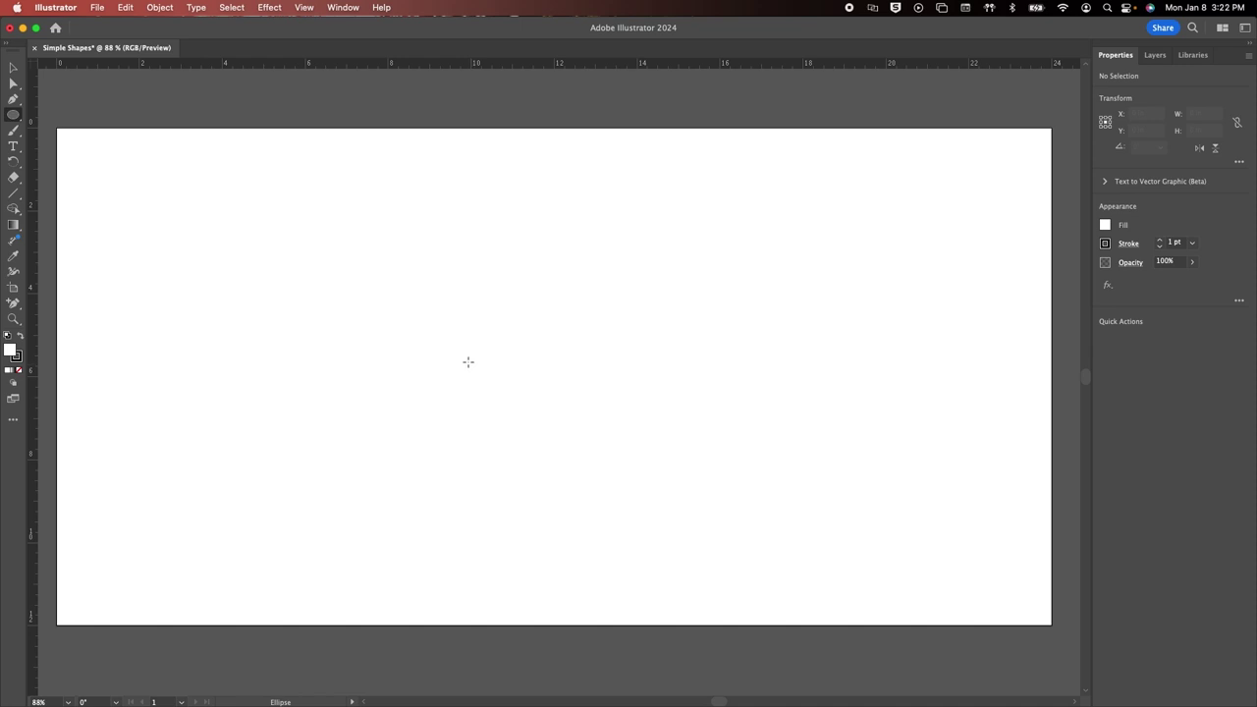
pyautogui.moveTo(466, 362); pyautogui.dragTo(646, 488)
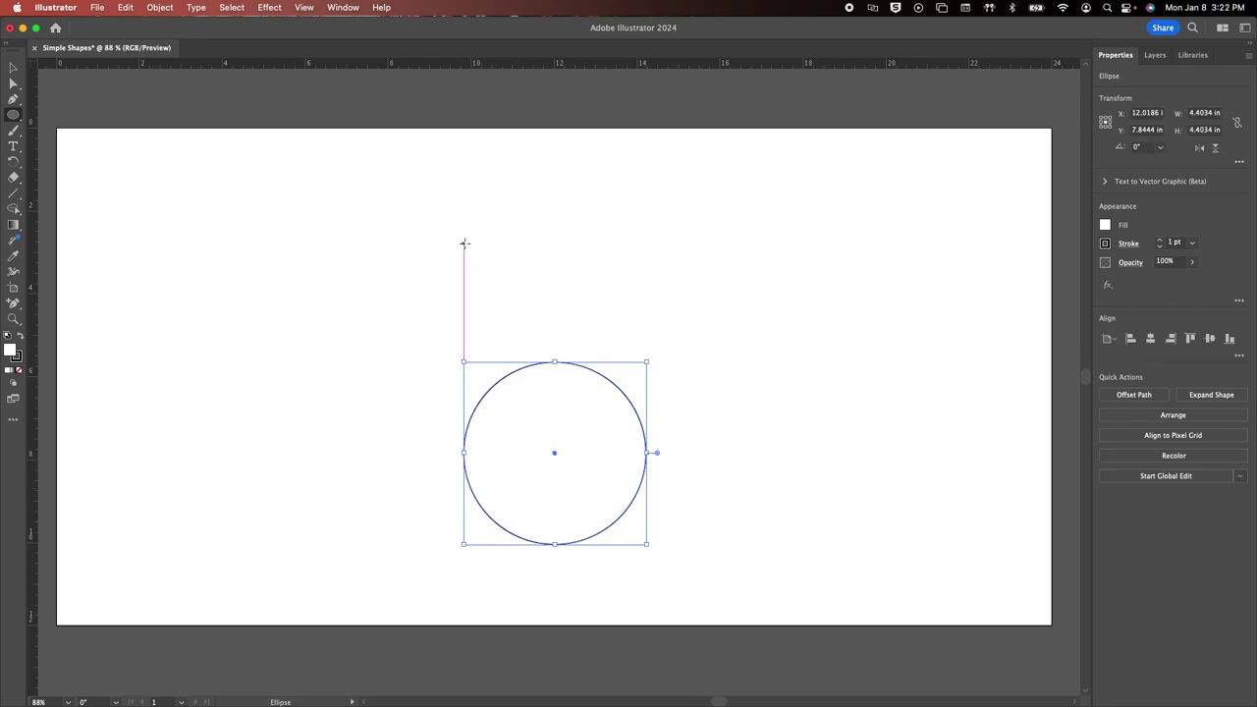
pyautogui.moveTo(474, 252); pyautogui.dragTo(606, 369)
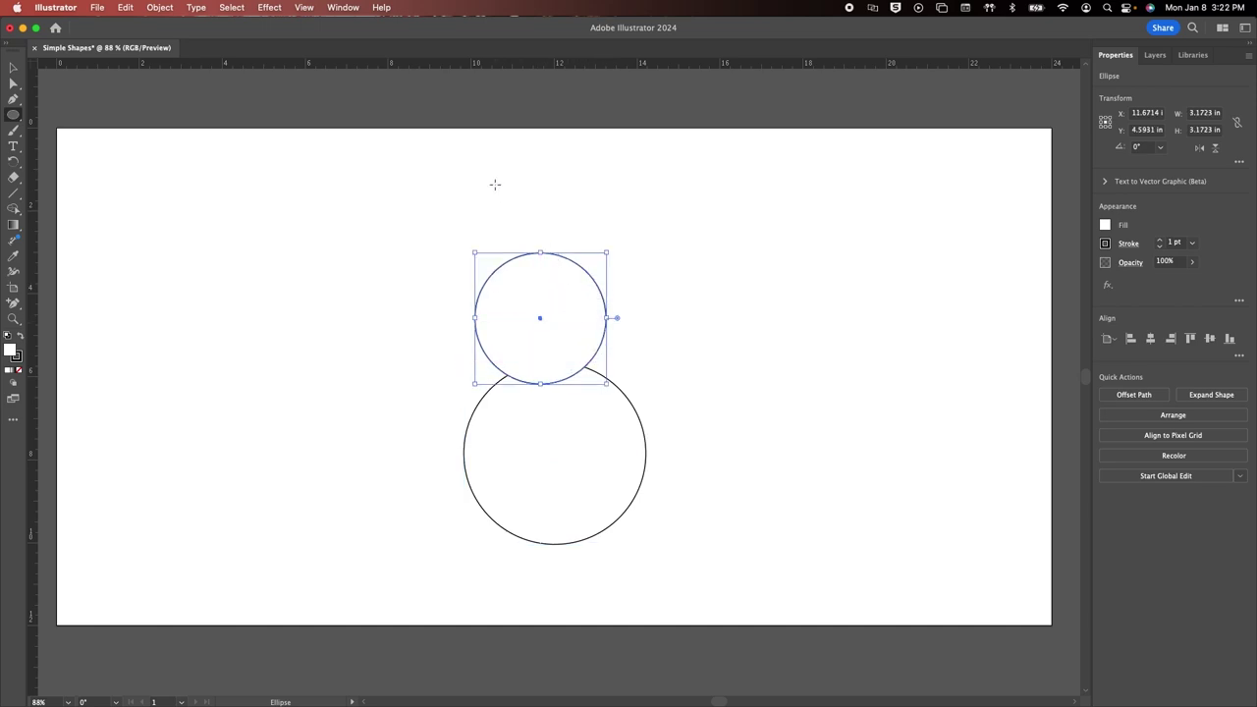
pyautogui.moveTo(495, 185); pyautogui.dragTo(575, 263)
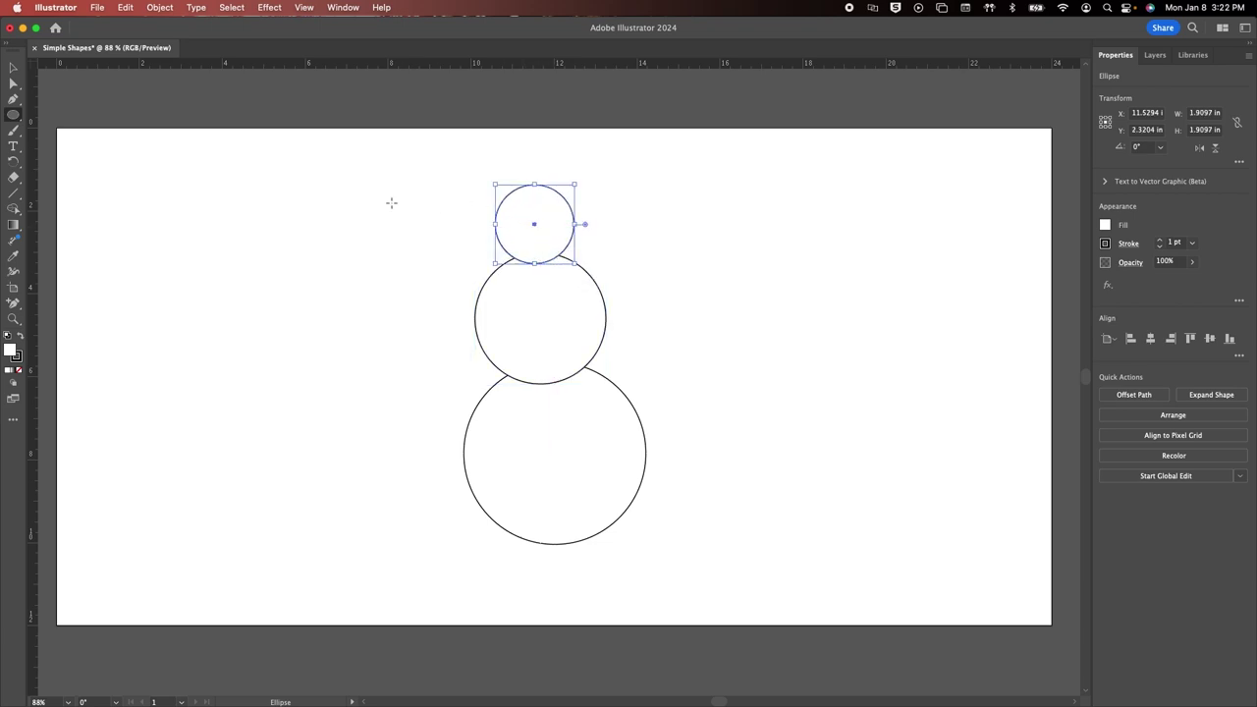
pyautogui.click(13, 67)
pyautogui.click(292, 261)
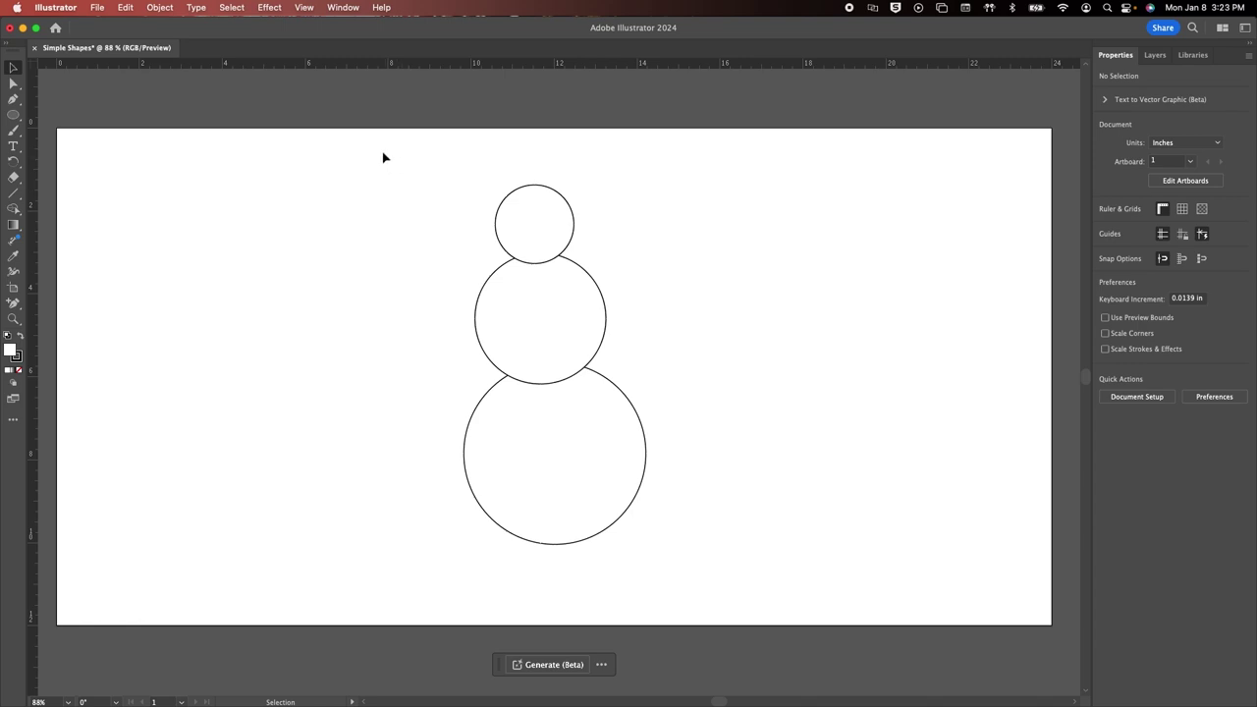
# Select all three snowman circles and apply Horizontal Align Center.
pyautogui.moveTo(403, 153); pyautogui.dragTo(696, 564)
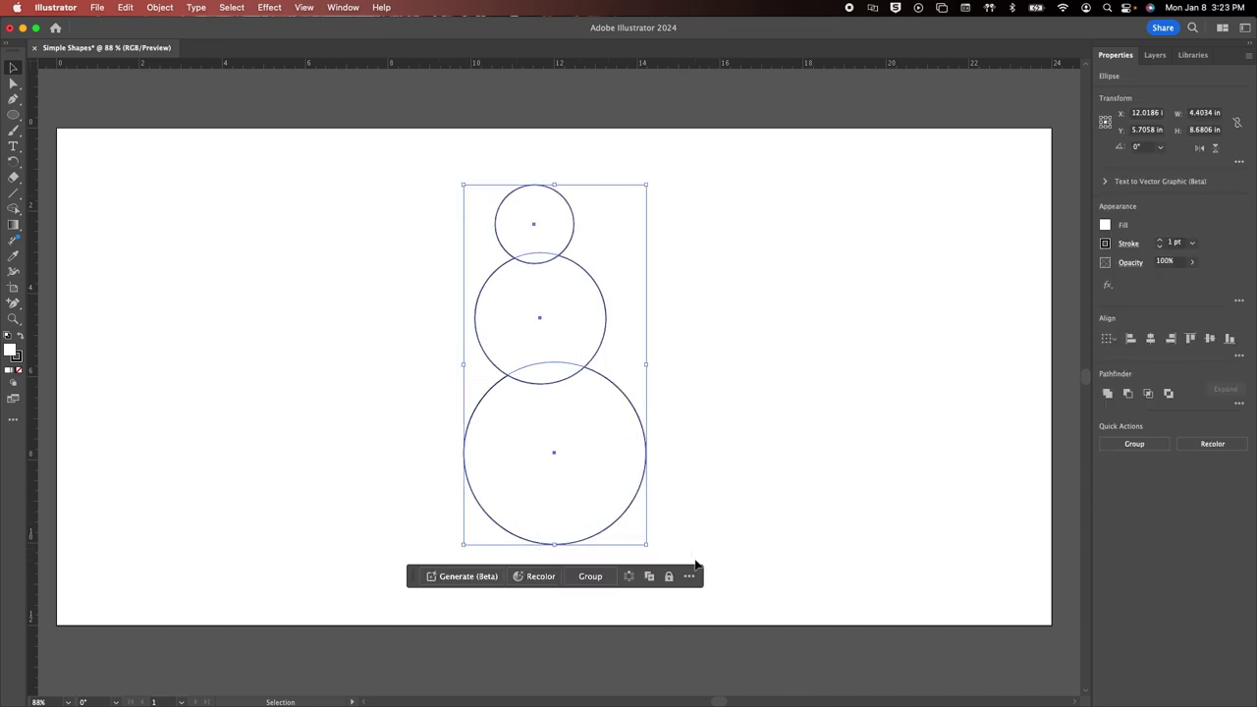
pyautogui.click(1151, 343)
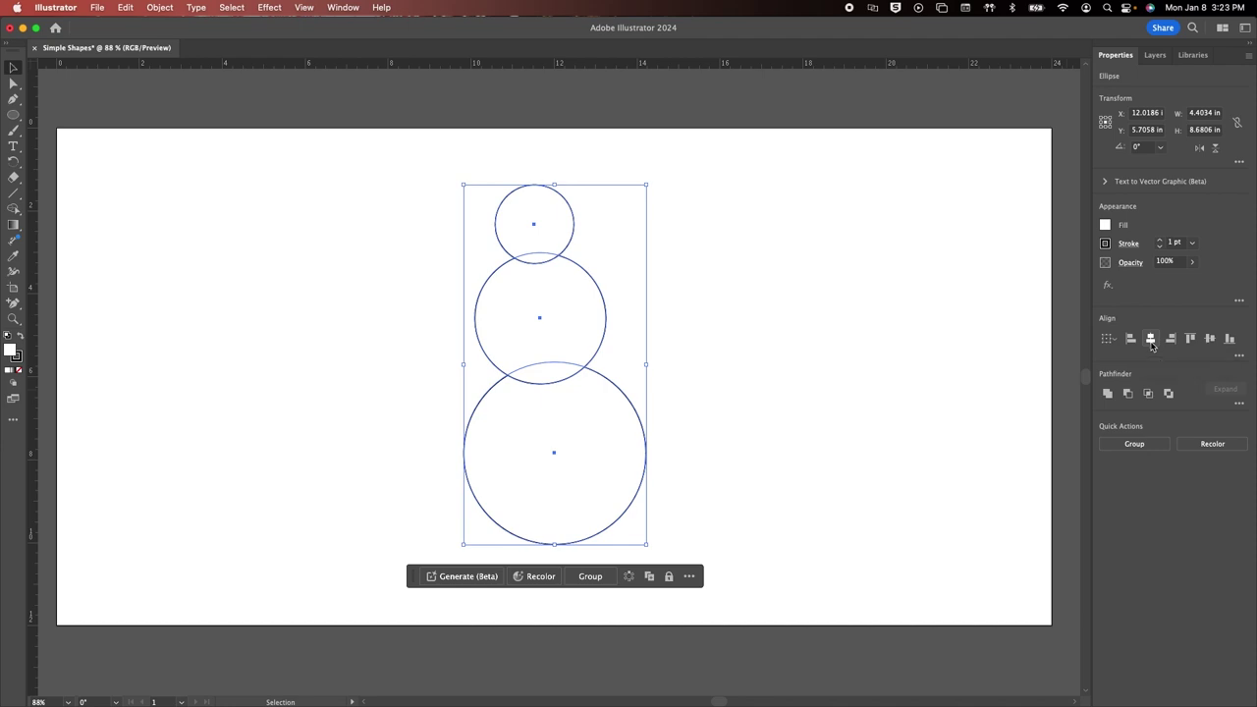
pyautogui.click(929, 327)
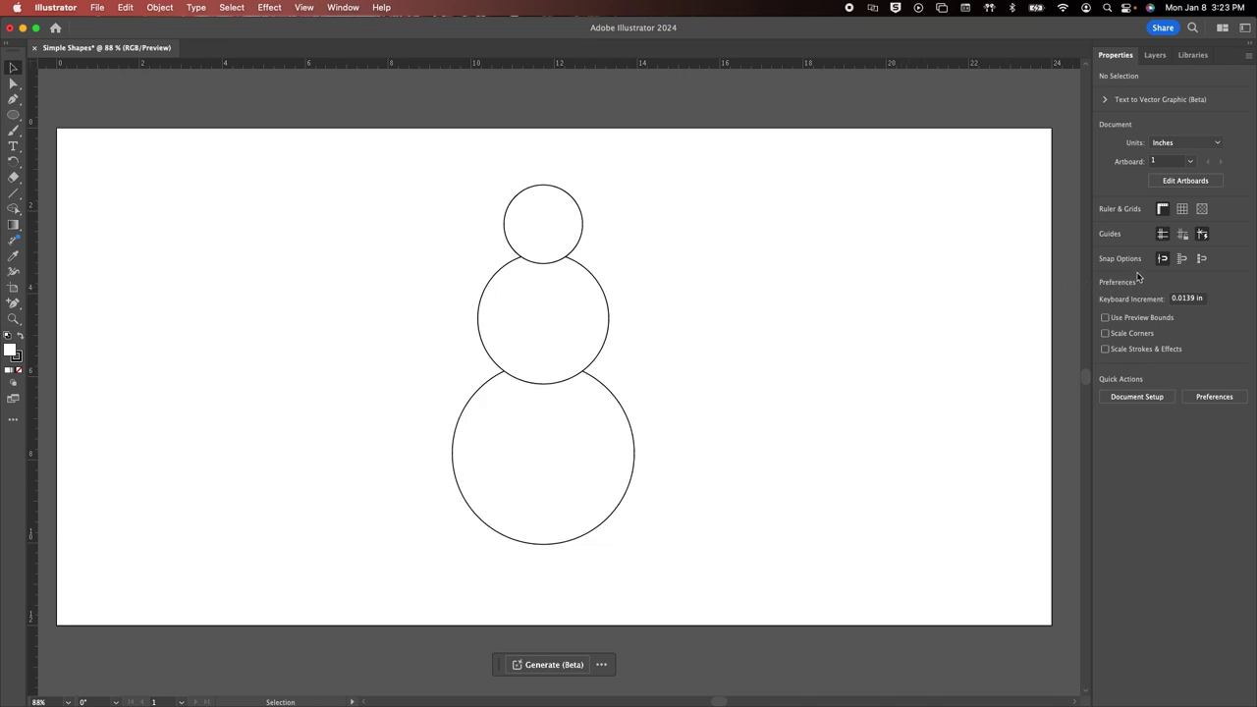
# Reposition the middle and head circles so they stack snugly, shifted slightly left of the base.
pyautogui.moveTo(397, 196); pyautogui.dragTo(670, 531)
pyautogui.click(682, 304)
pyautogui.moveTo(542, 324); pyautogui.dragTo(734, 308)
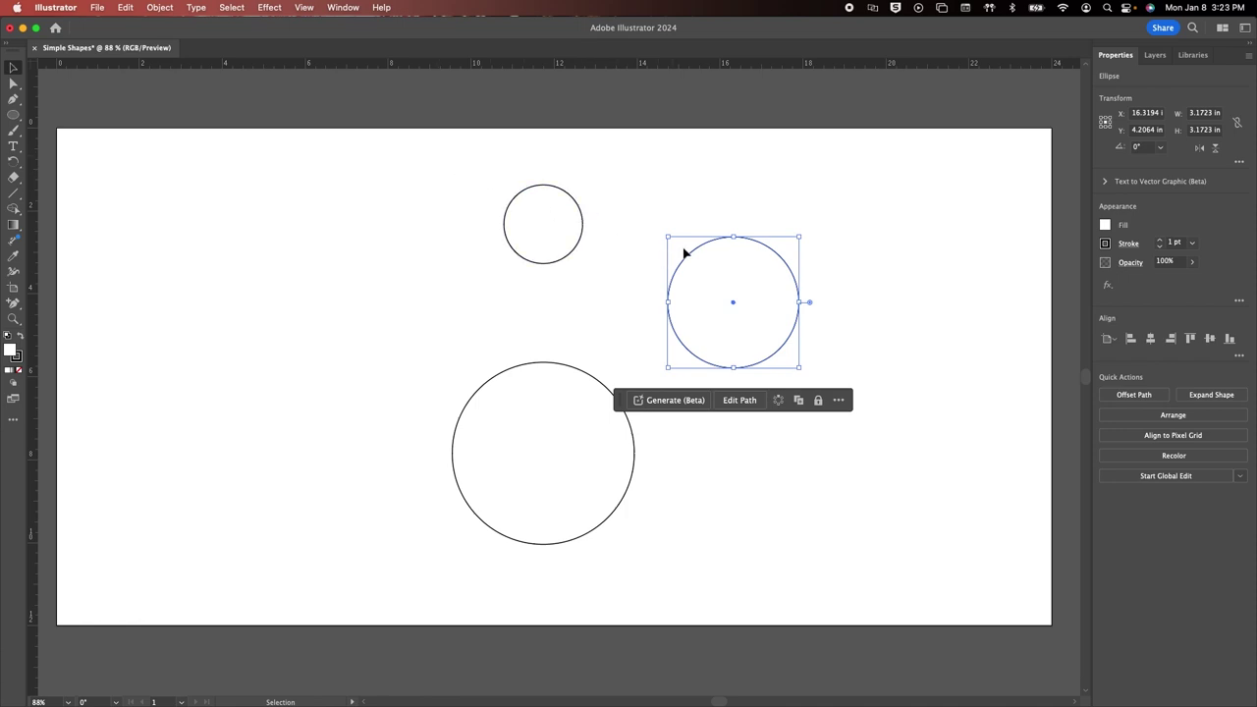
pyautogui.moveTo(687, 254); pyautogui.dragTo(496, 269)
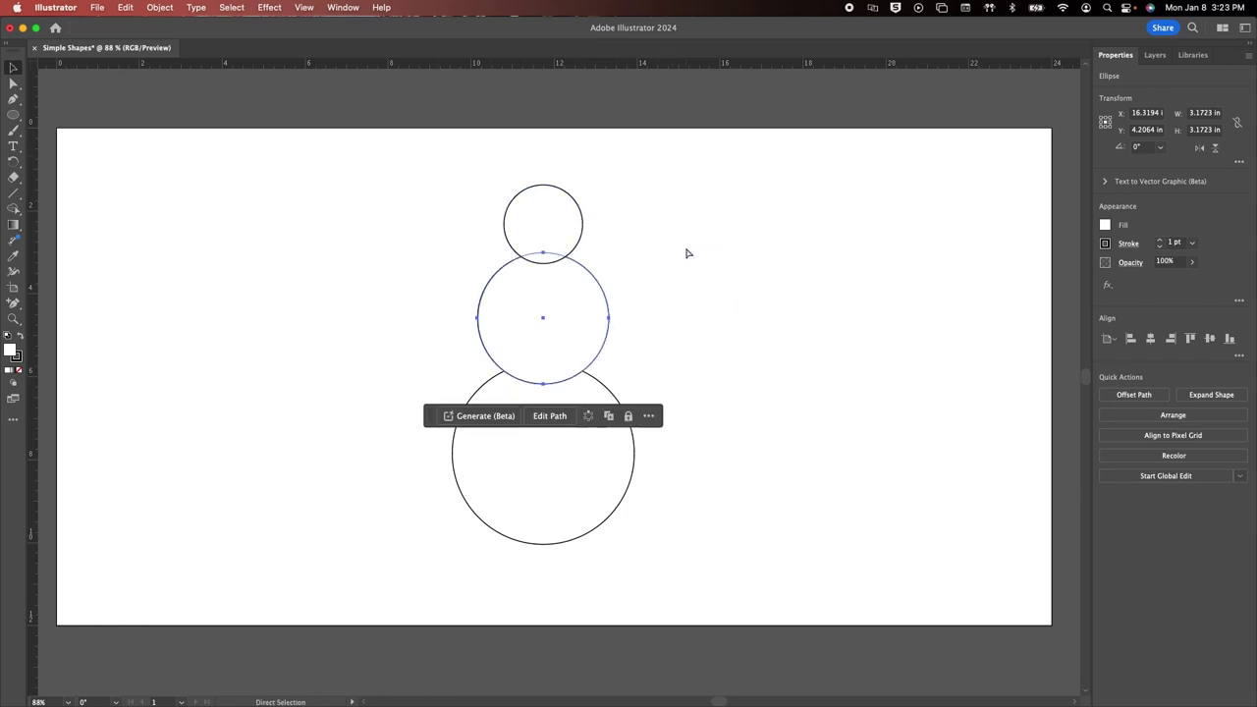
pyautogui.click(421, 219)
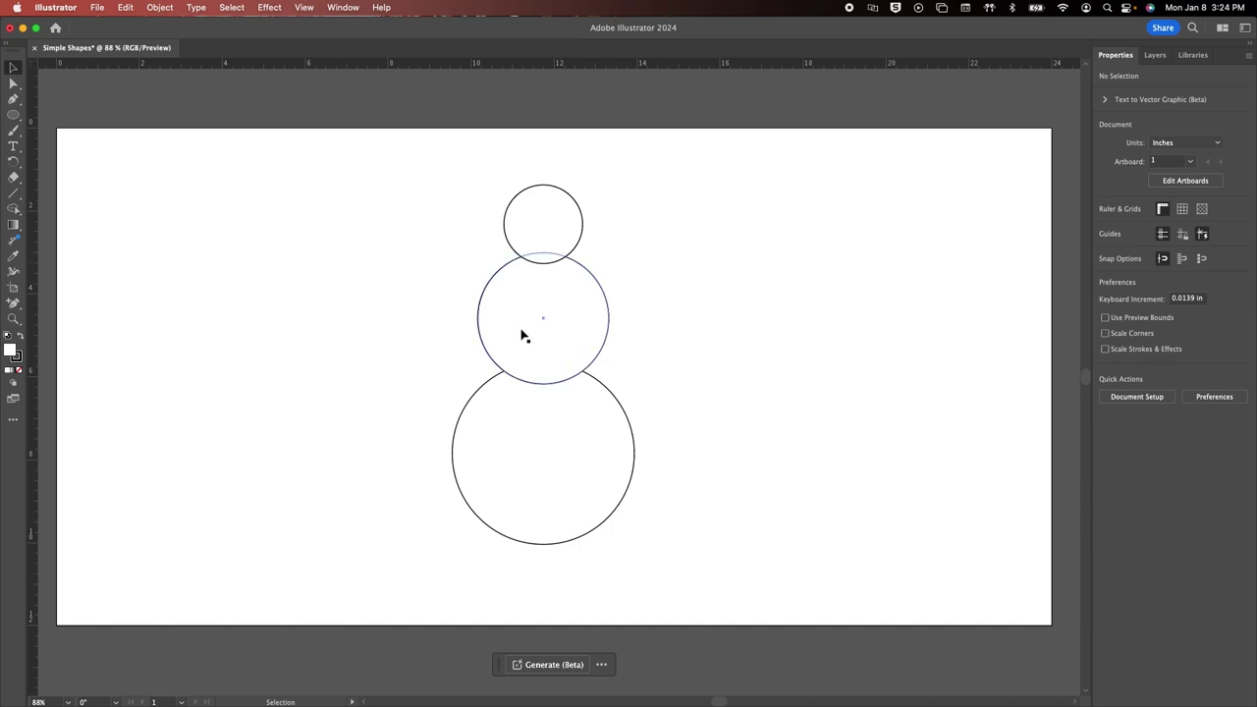
pyautogui.moveTo(538, 322)
pyautogui.mouseDown()
pyautogui.moveTo(549, 323)
pyautogui.moveTo(521, 322)
pyautogui.mouseUp()
pyautogui.moveTo(540, 229); pyautogui.dragTo(519, 229)
pyautogui.click(250, 259)
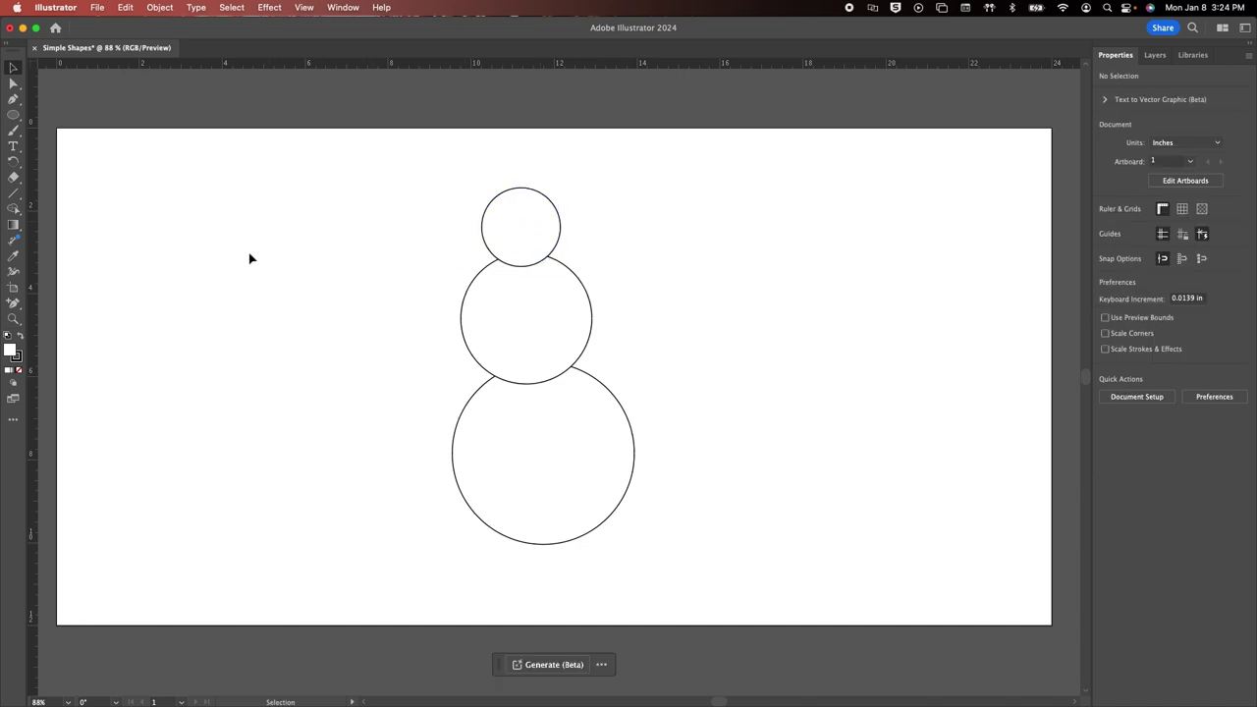
pyautogui.click(12, 117)
# Draw a 9.22 × 11.03 in rectangle around the whole snowman with its fill set to None.
pyautogui.moveTo(12, 117); pyautogui.dragTo(69, 112)
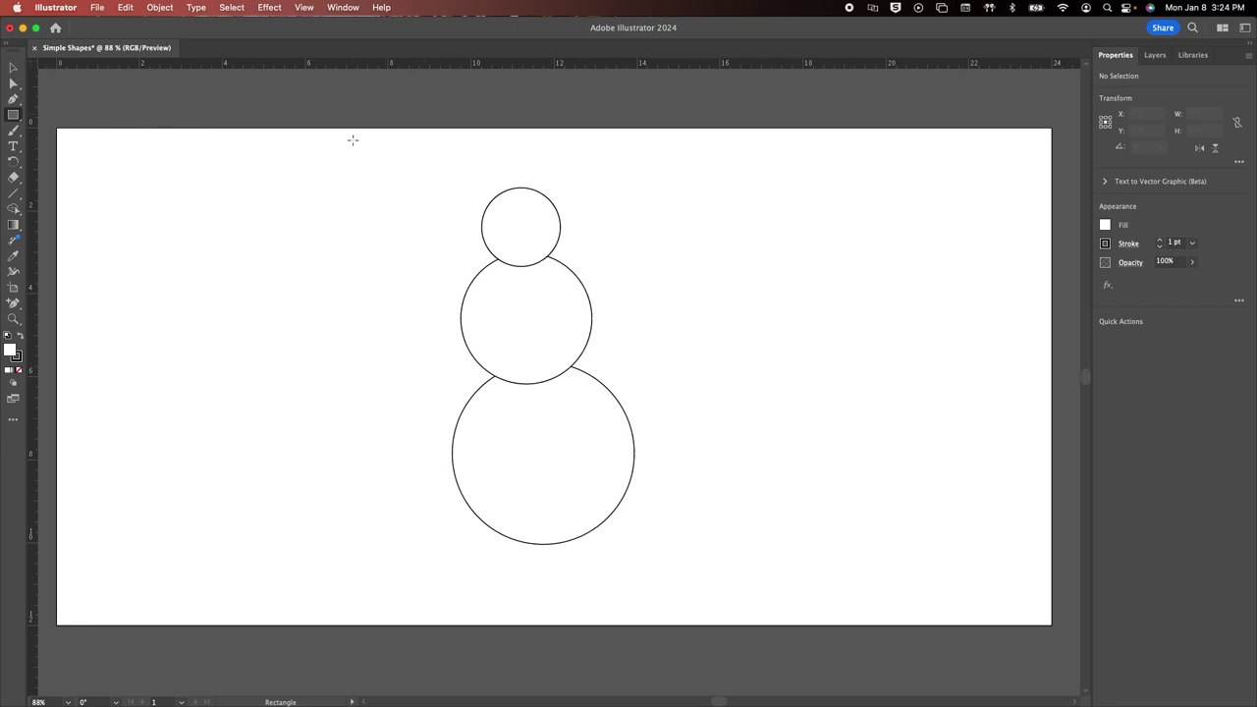
pyautogui.moveTo(353, 140); pyautogui.dragTo(735, 596)
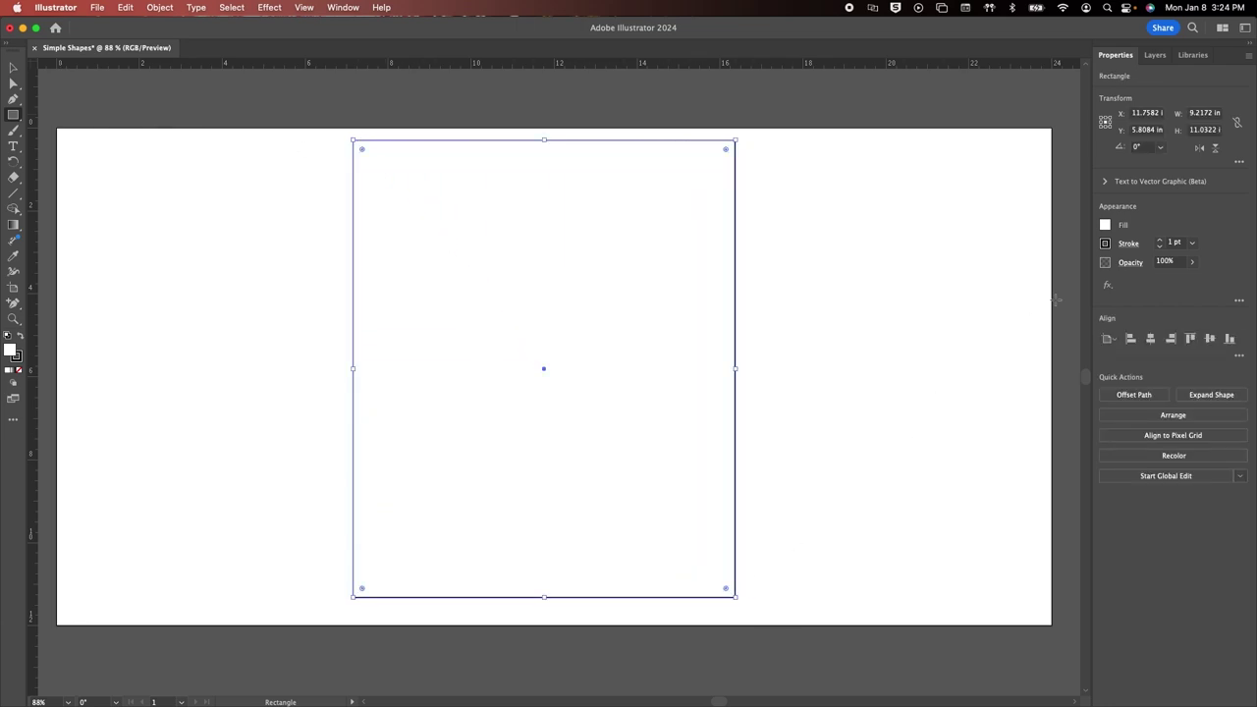
pyautogui.click(1106, 228)
pyautogui.click(964, 274)
pyautogui.click(828, 272)
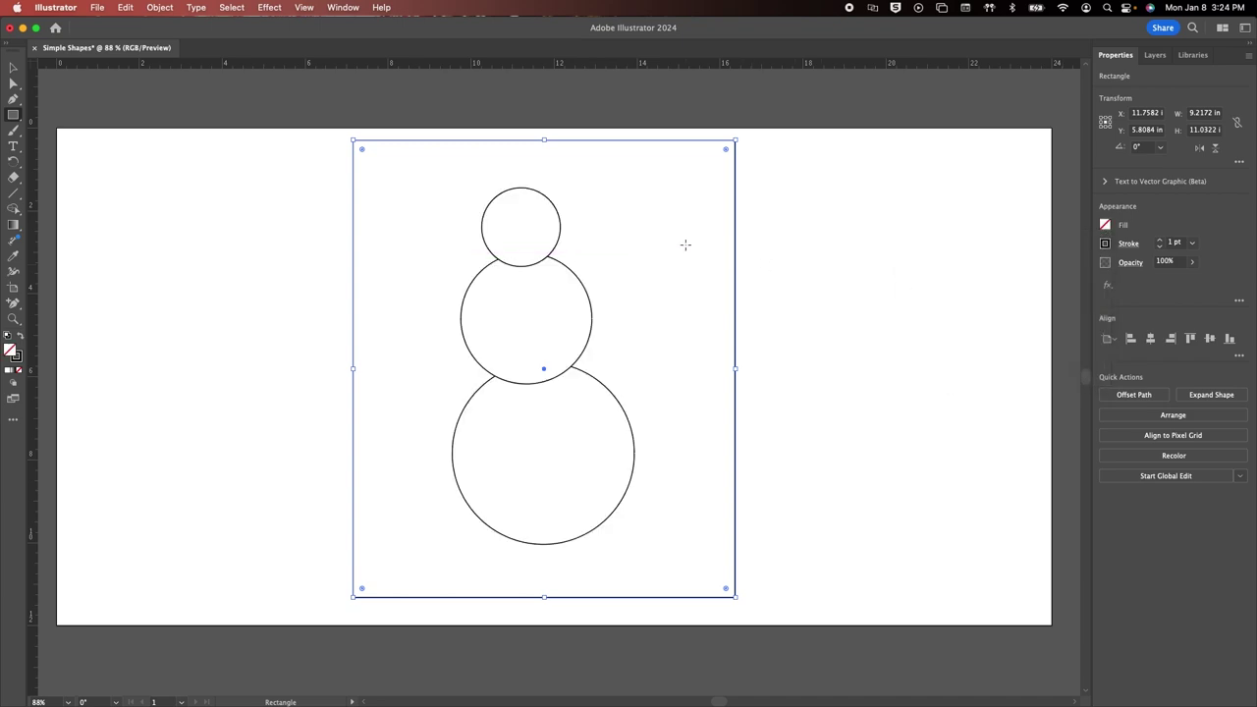
pyautogui.press('v')
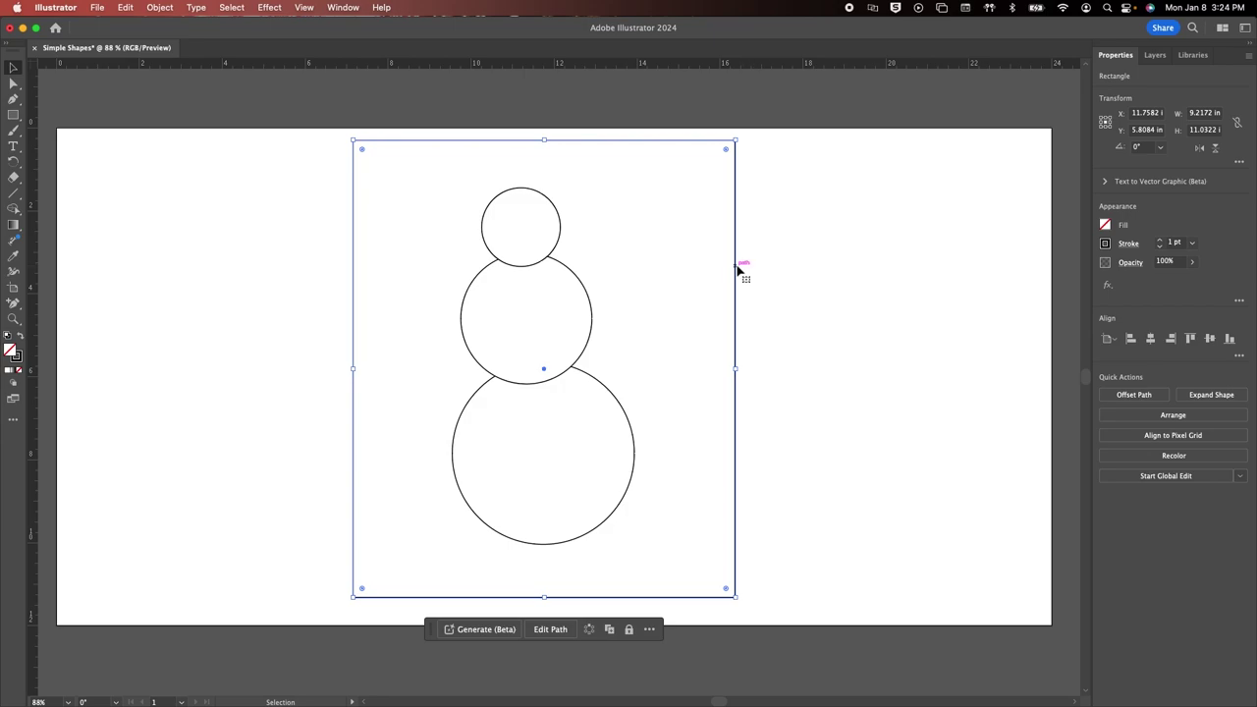
pyautogui.rightClick(739, 271)
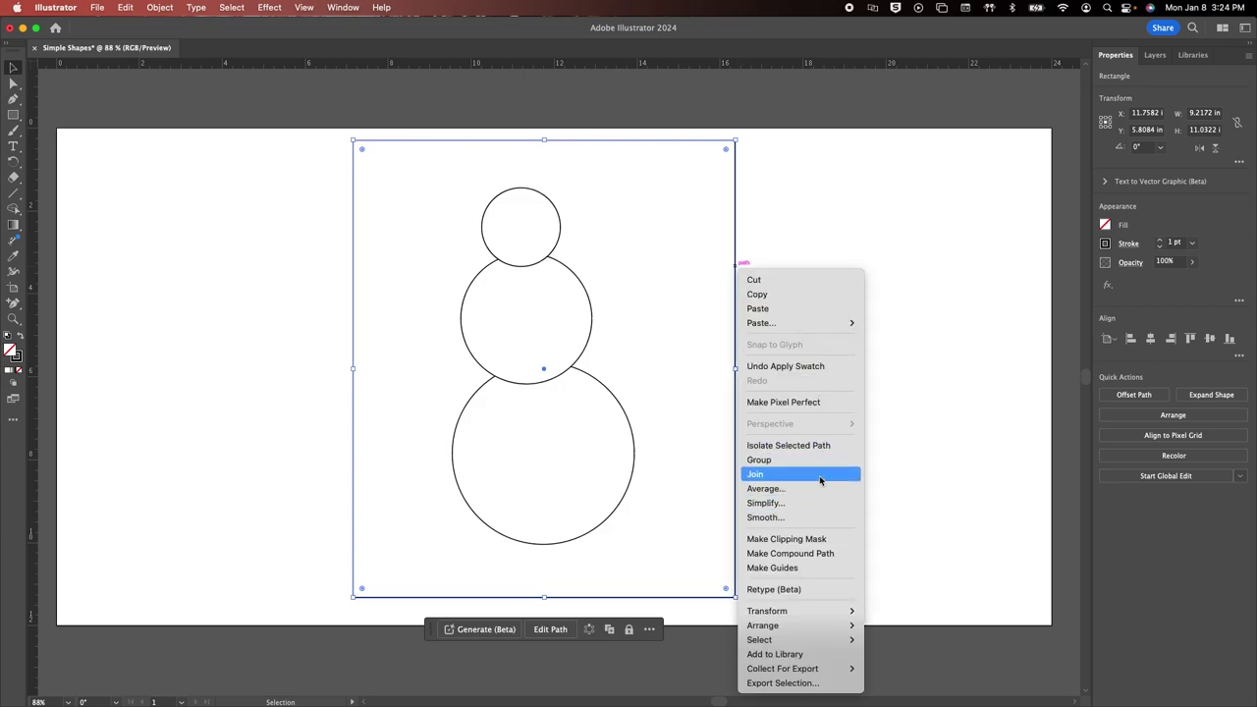
# Send the frame rectangle to the back behind the circles.
pyautogui.moveTo(819, 627)
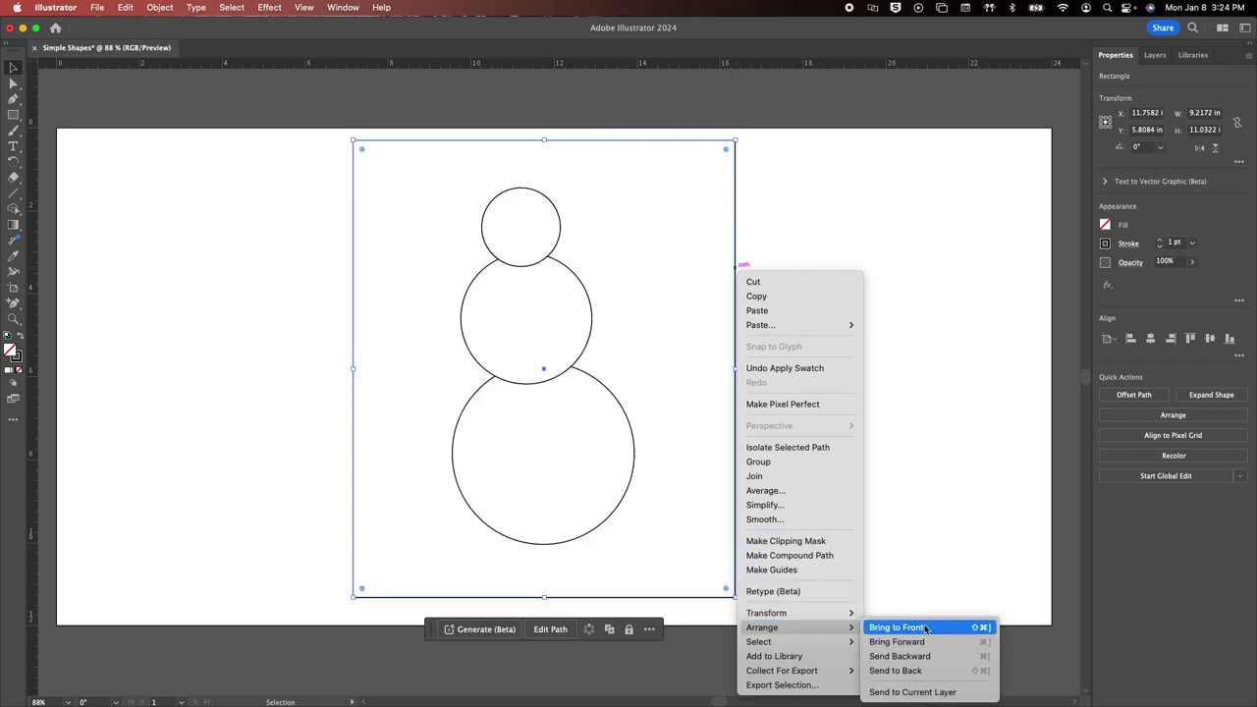
pyautogui.click(894, 670)
pyautogui.click(906, 292)
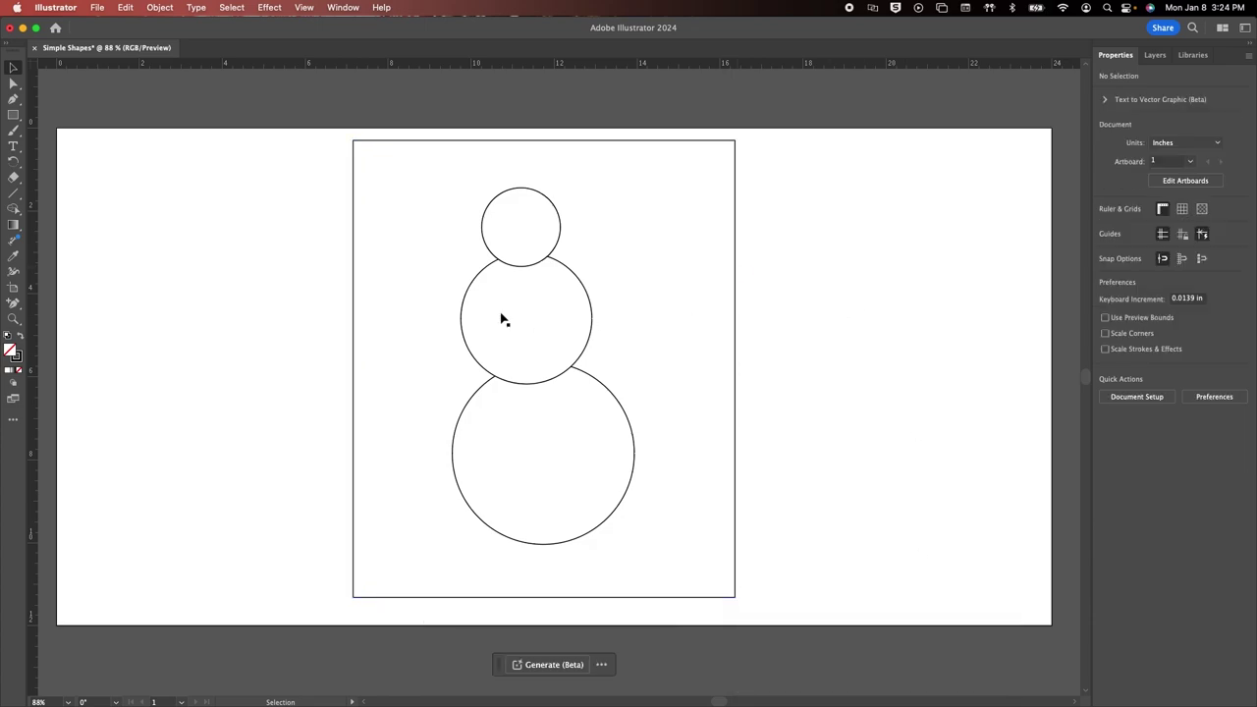
# Move the snowman left, then spread the circles: middle to the right, head to top-left.
pyautogui.click(500, 205)
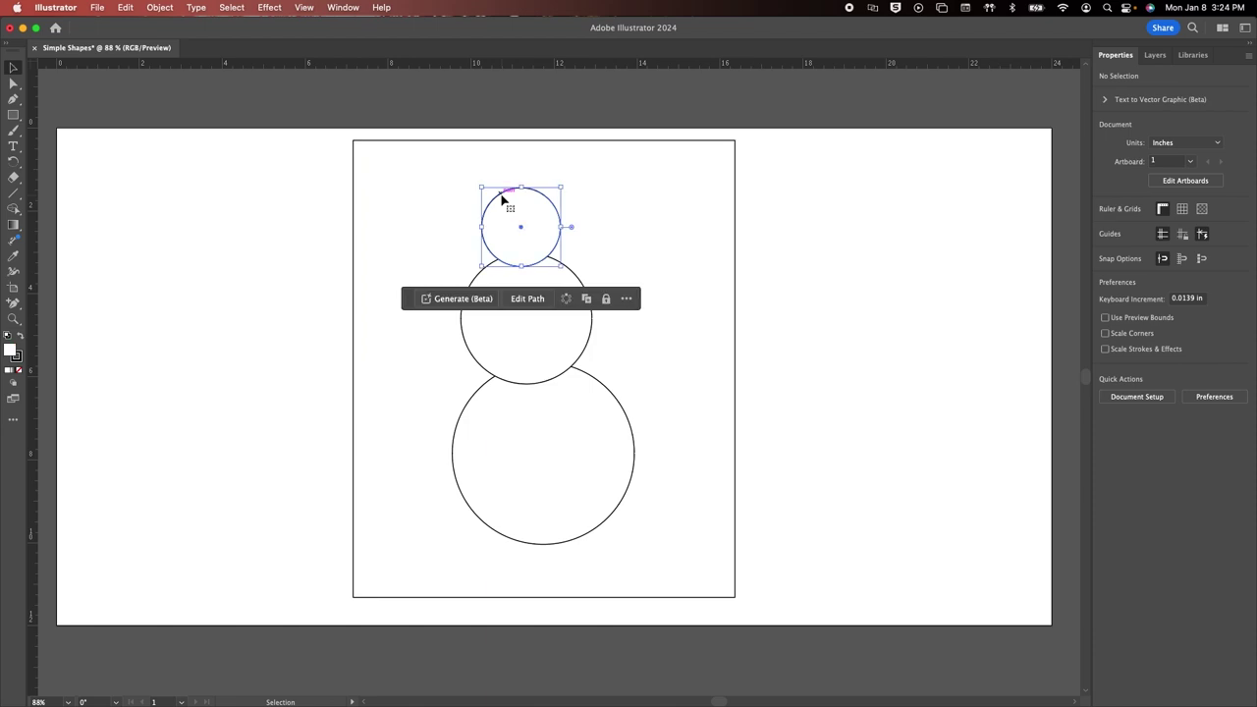
pyautogui.keyDown('shift'); pyautogui.click(534, 361); pyautogui.keyUp('shift')
pyautogui.keyDown('shift'); pyautogui.click(555, 481); pyautogui.keyUp('shift')
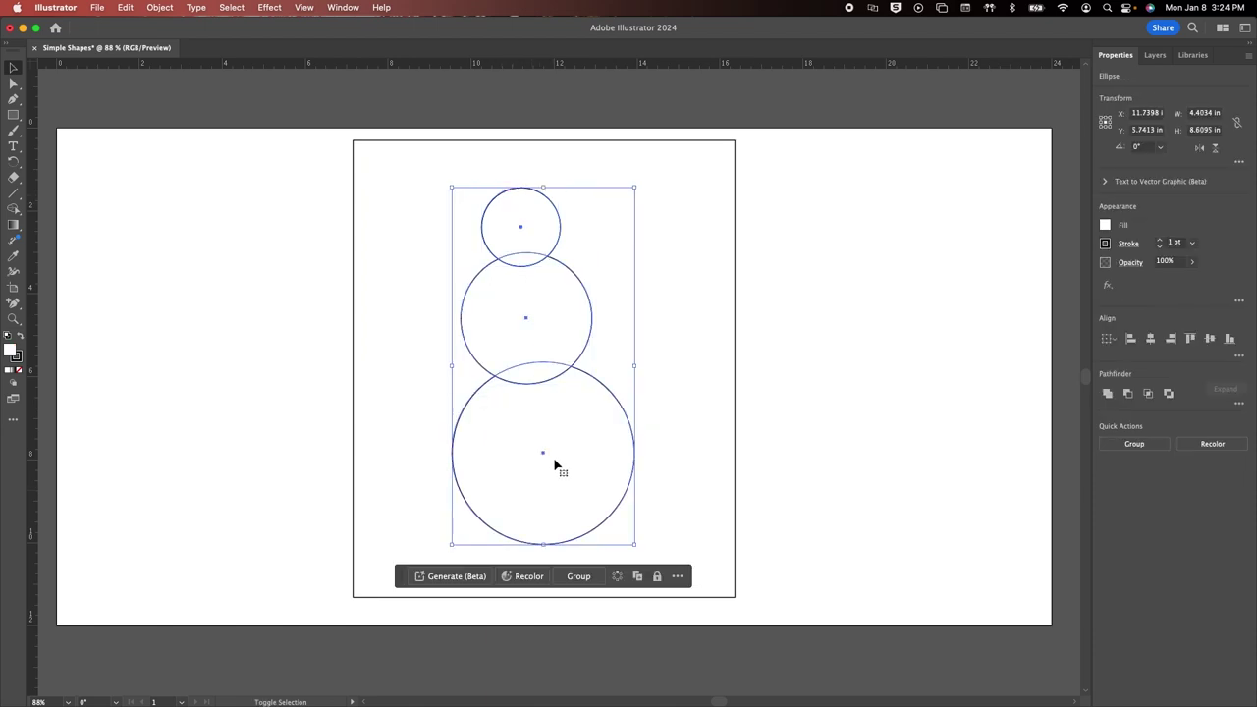
pyautogui.moveTo(542, 413); pyautogui.dragTo(471, 417)
pyautogui.click(624, 336)
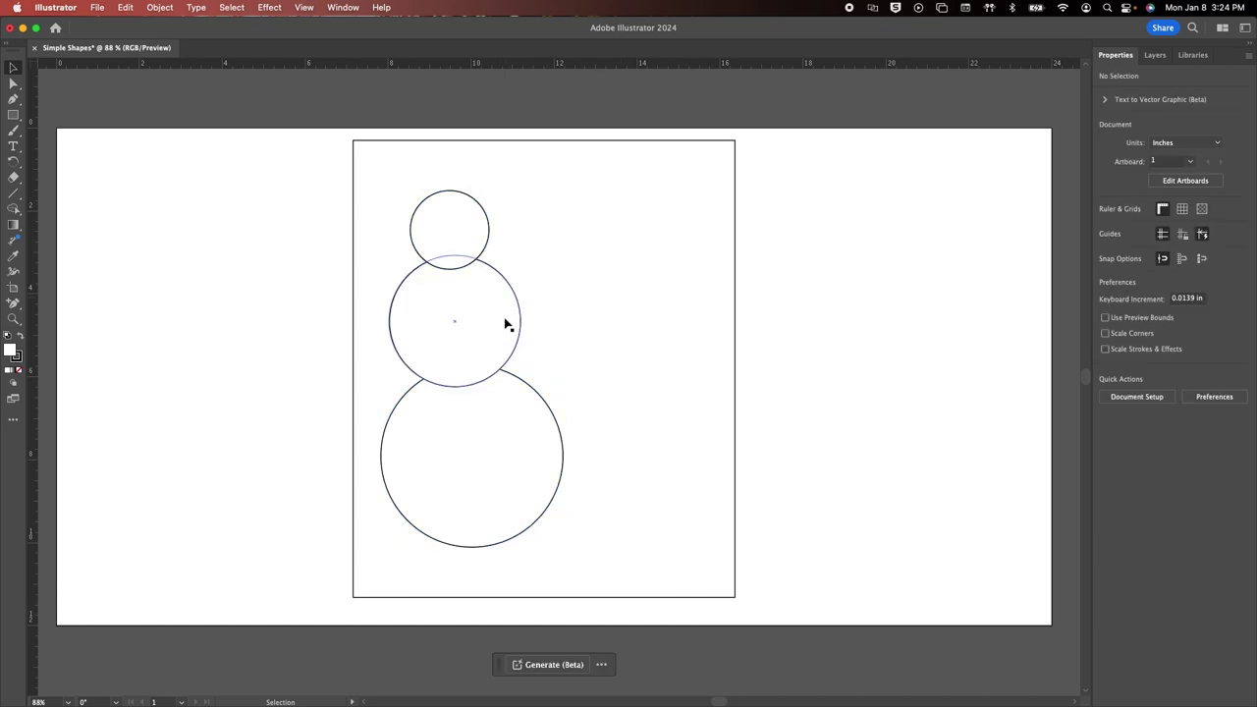
pyautogui.moveTo(505, 325); pyautogui.dragTo(701, 316)
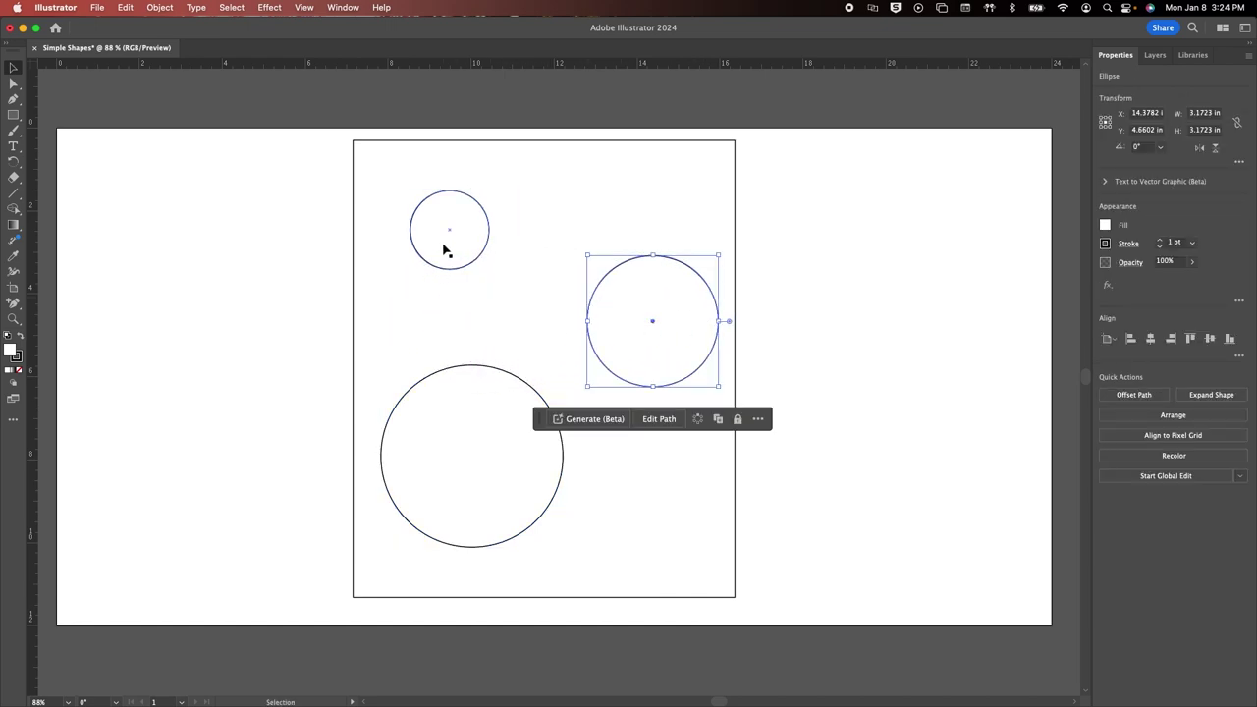
pyautogui.moveTo(442, 246); pyautogui.dragTo(413, 224)
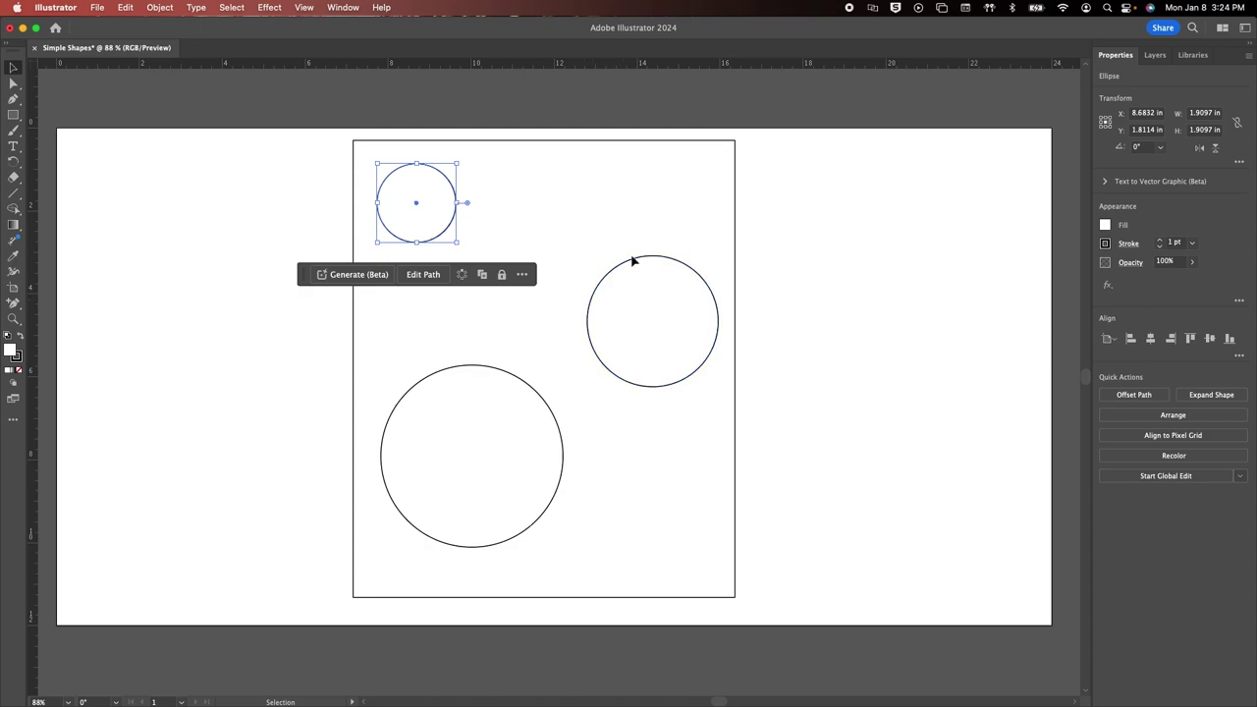
# Select the three circles, try Horizontal Align Center, undo it, and add the frame rectangle to the selection.
pyautogui.keyDown('shift'); pyautogui.click(662, 344); pyautogui.keyUp('shift')
pyautogui.keyDown('shift'); pyautogui.click(488, 484); pyautogui.keyUp('shift')
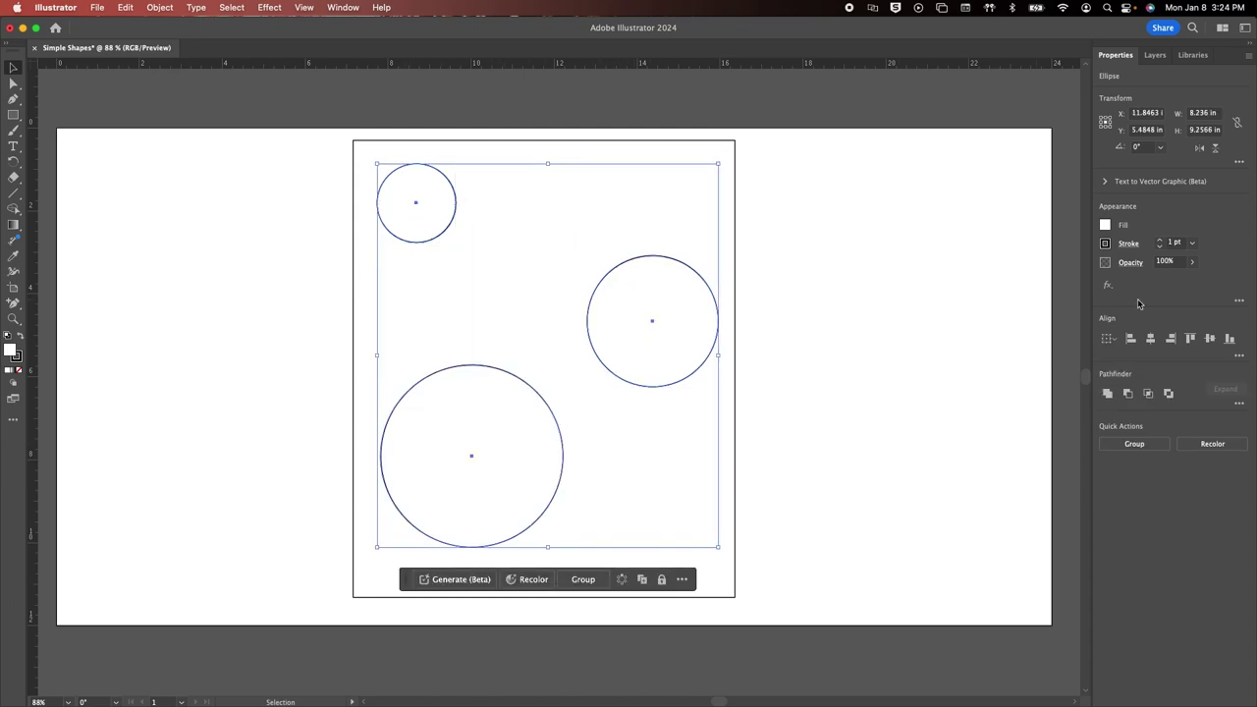
pyautogui.click(1148, 337)
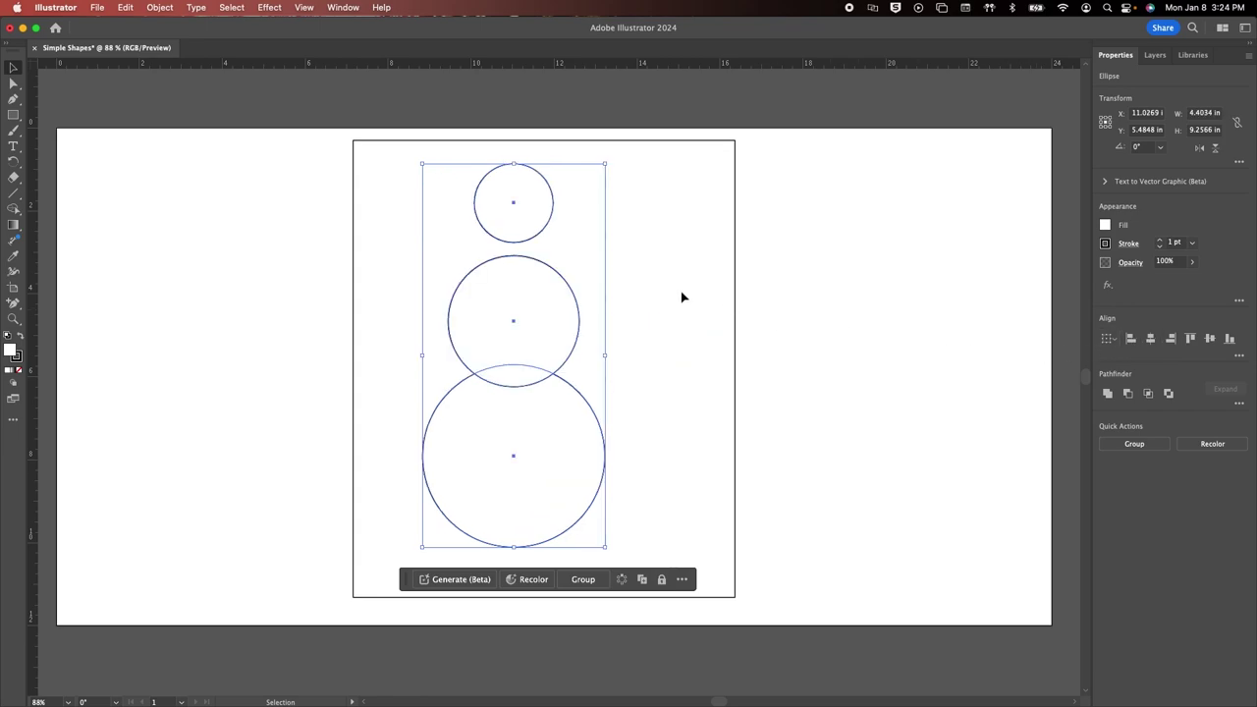
pyautogui.click(546, 144)
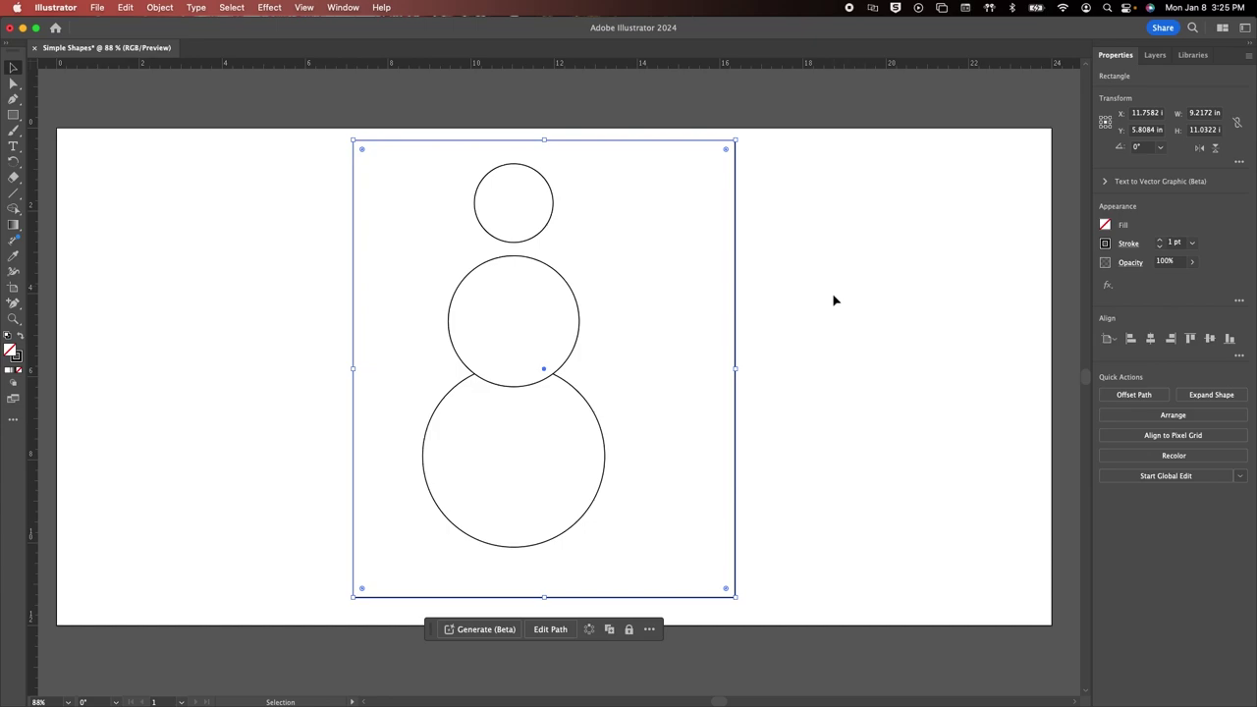
pyautogui.press('super+z')
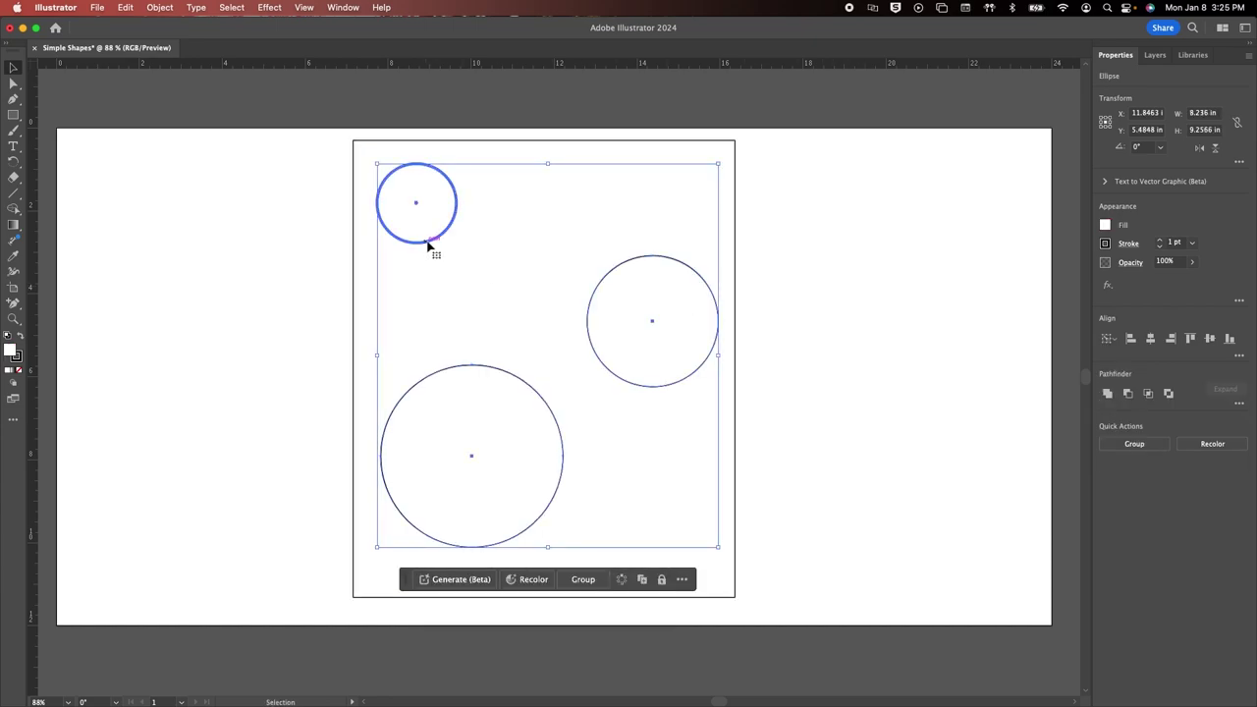
pyautogui.keyDown('shift'); pyautogui.click(656, 323); pyautogui.keyUp('shift')
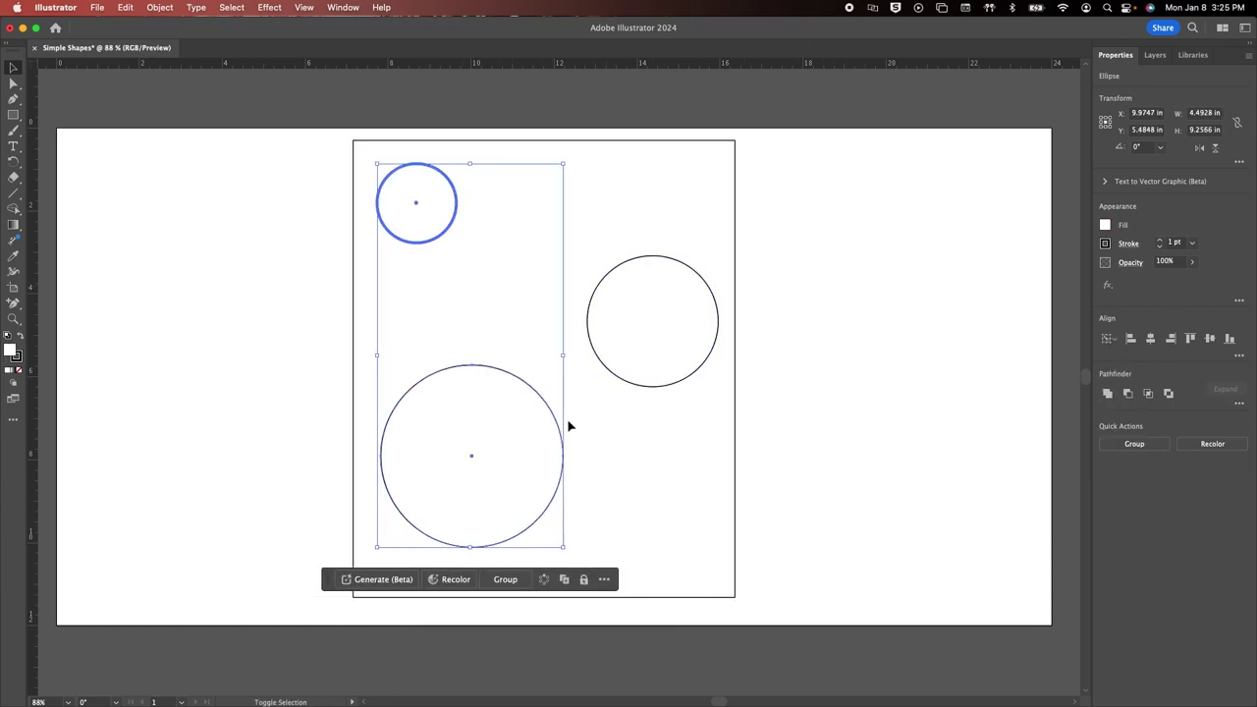
pyautogui.keyDown('shift'); pyautogui.click(658, 387); pyautogui.keyUp('shift')
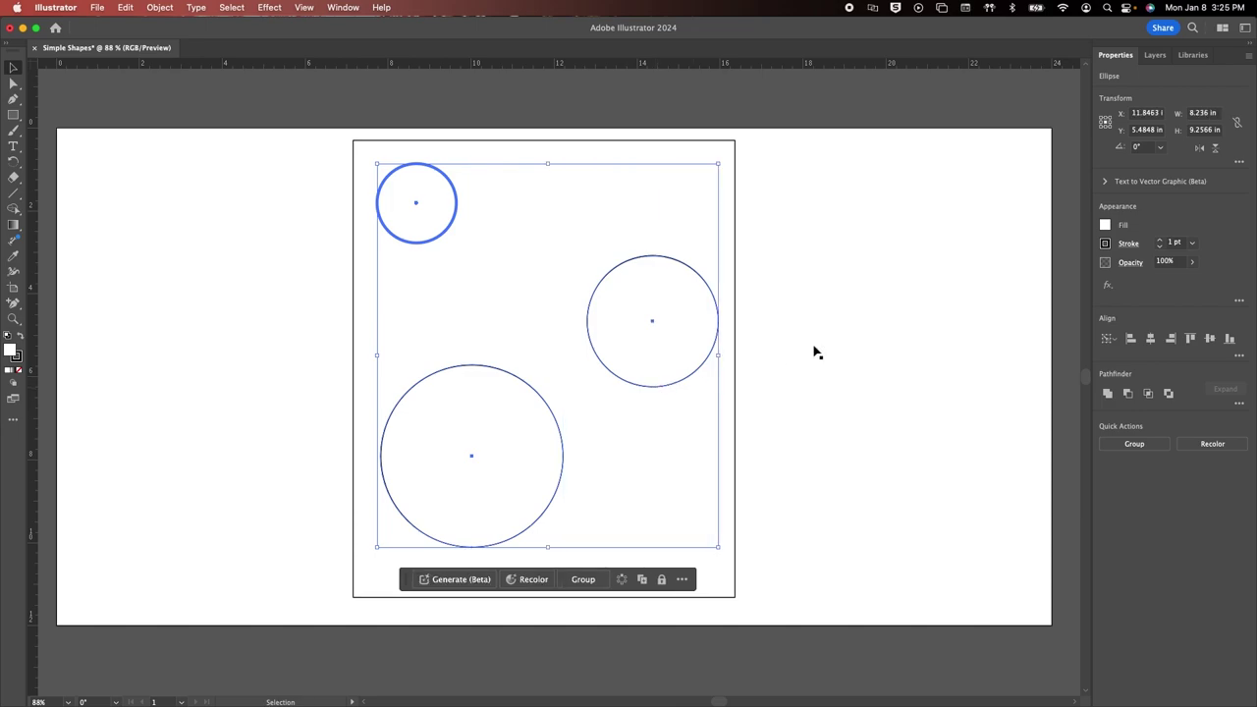
pyautogui.keyDown('shift'); pyautogui.click(736, 178); pyautogui.keyUp('shift')
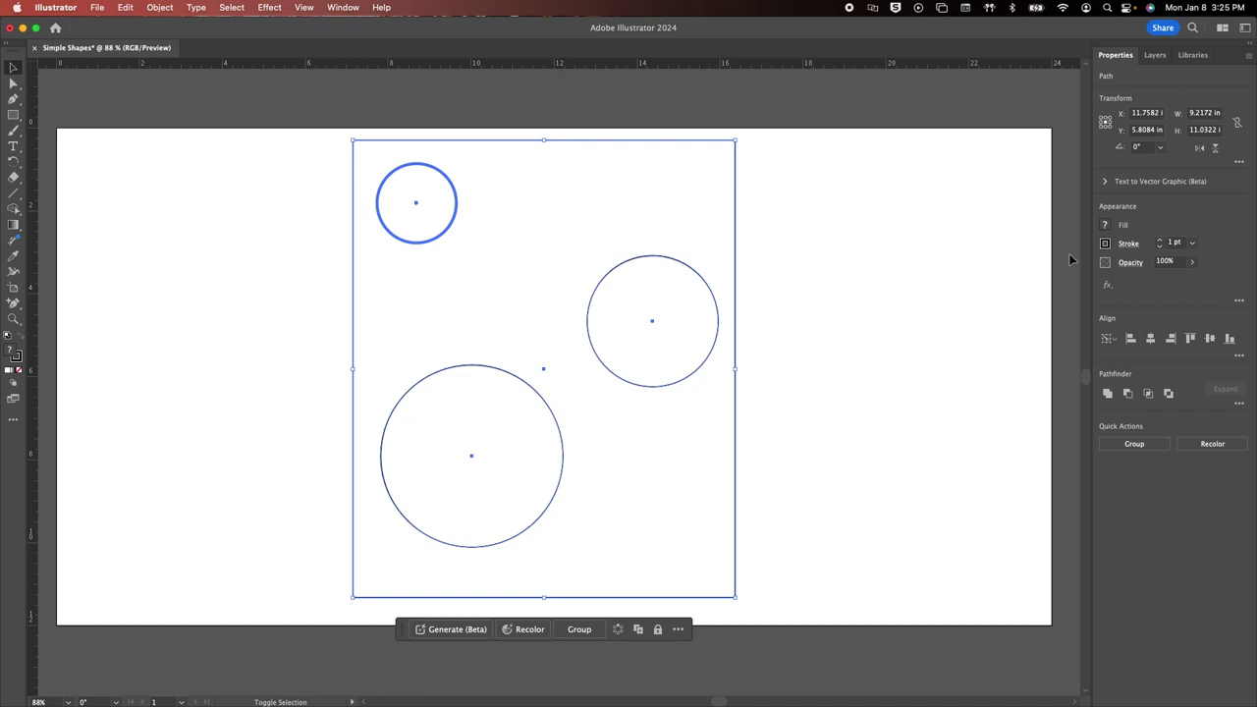
# Horizontally centre the three circles on the page-sized rectangle, using it as the key object.
pyautogui.click(1109, 339)
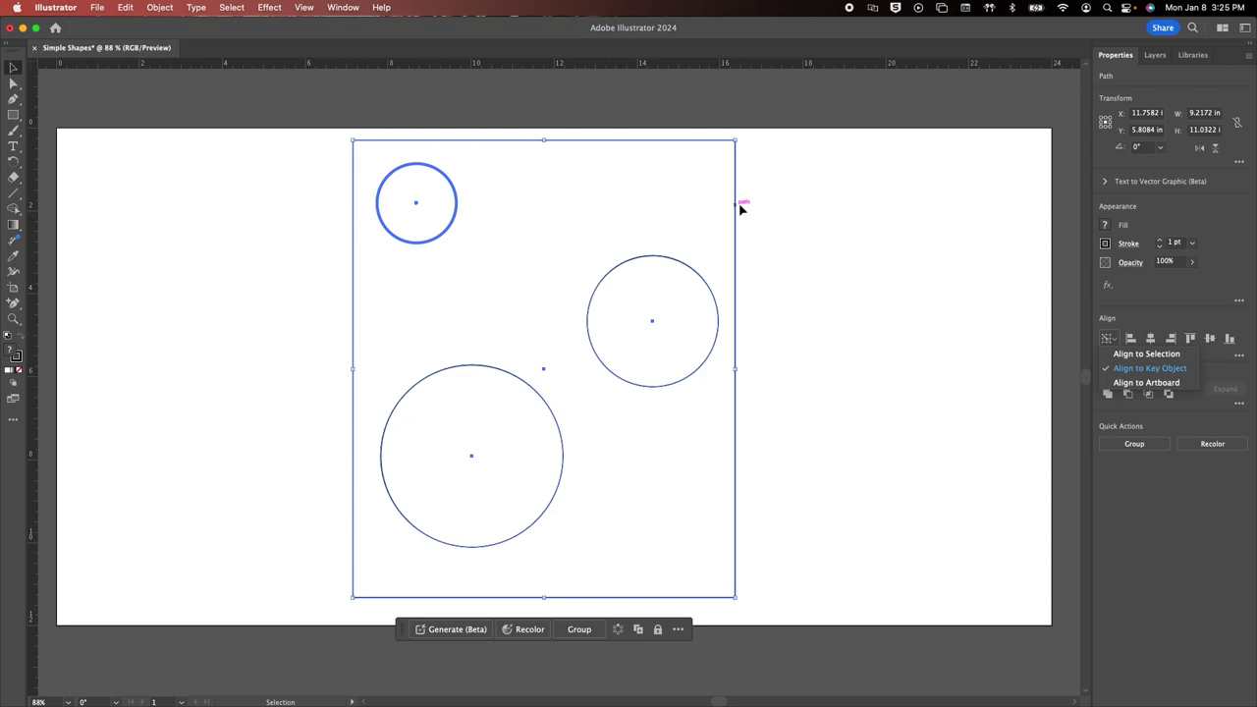
pyautogui.click(1144, 369)
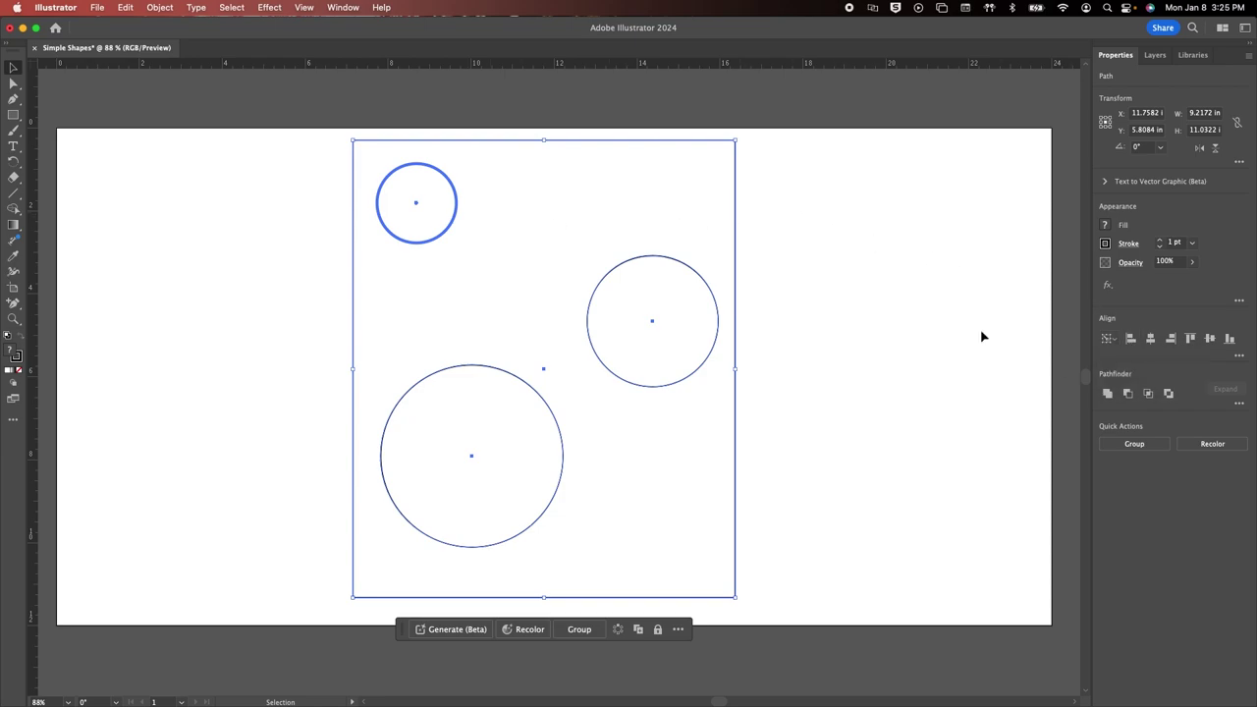
pyautogui.click(735, 221)
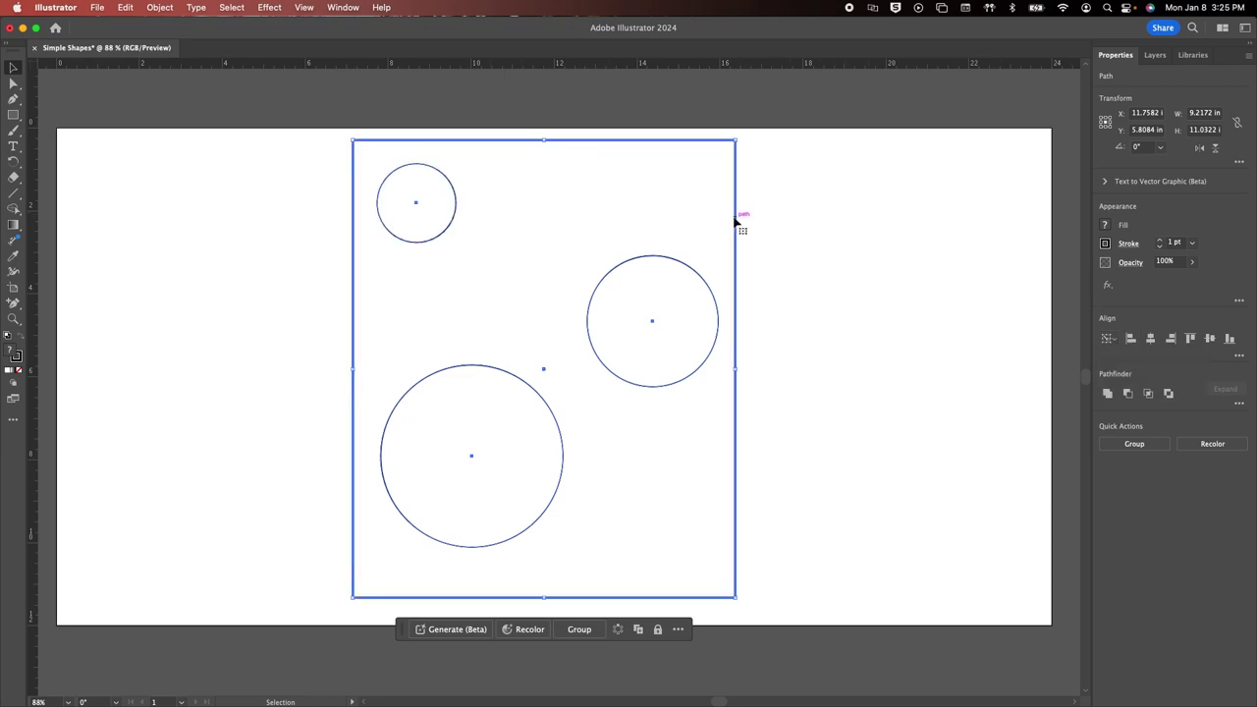
pyautogui.click(1151, 339)
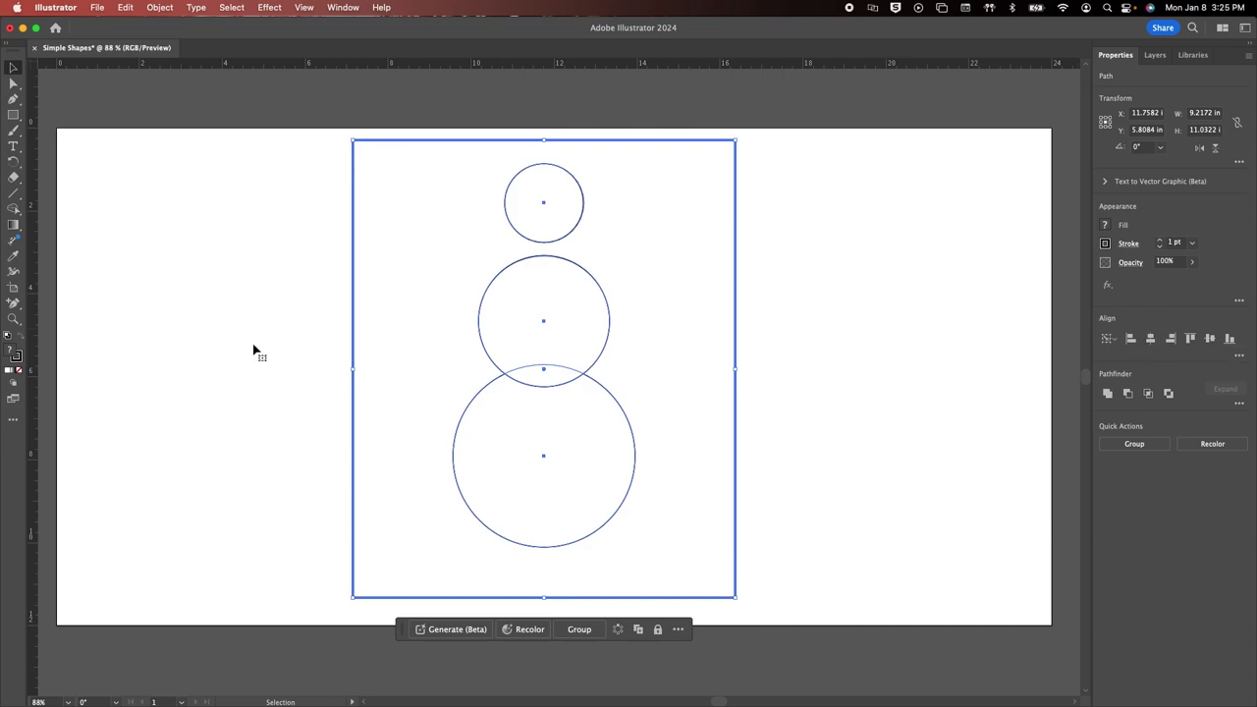
# Nudge the small top circle down two steps so it overlaps the middle circle.
pyautogui.click(196, 152)
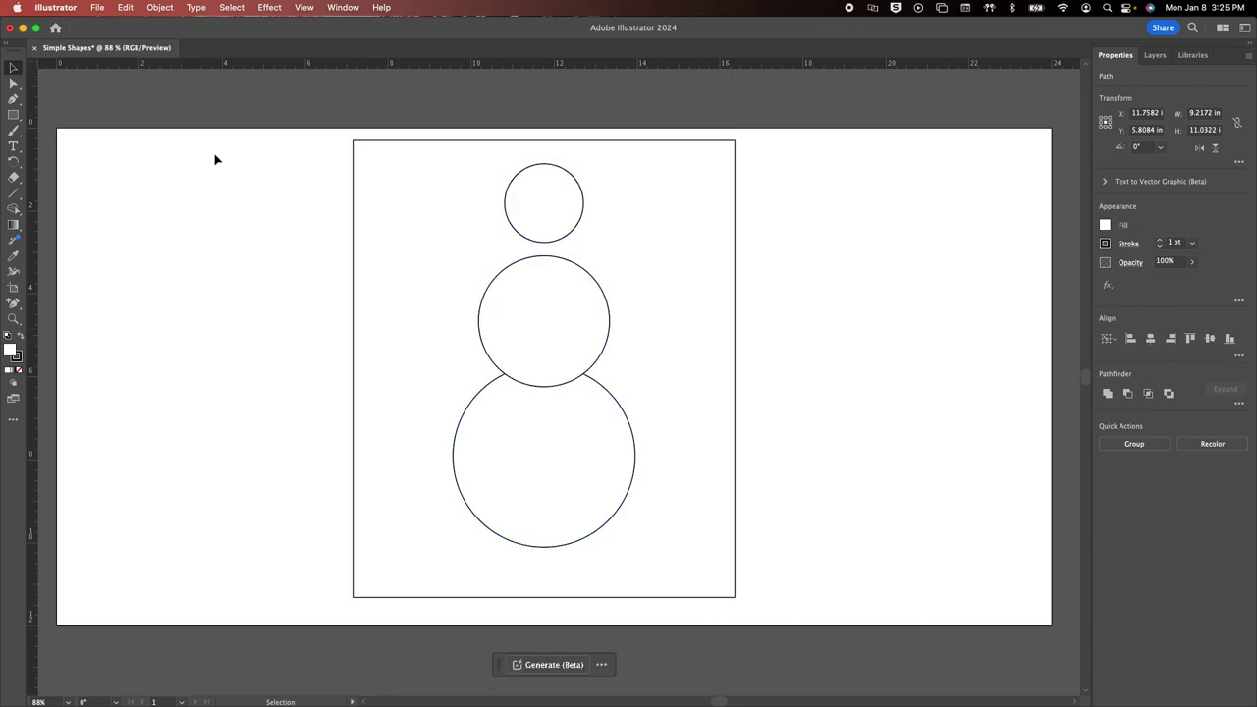
pyautogui.click(543, 203)
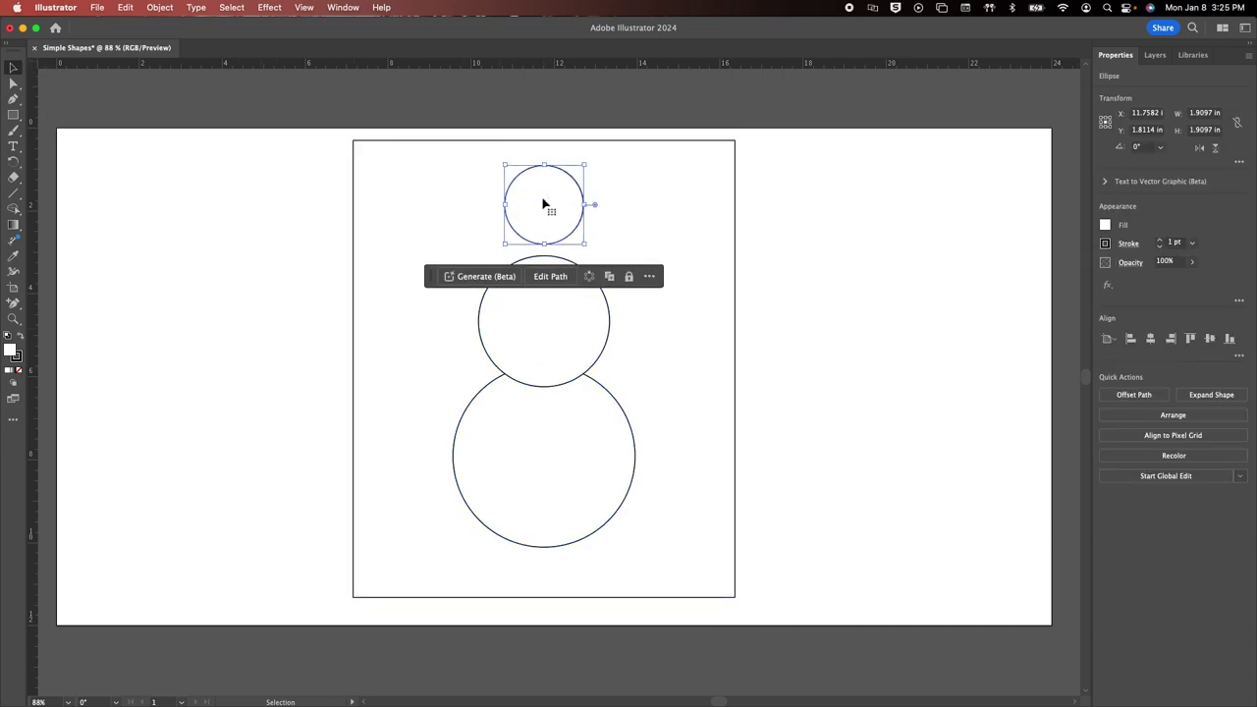
pyautogui.press('Down')
pyautogui.press('Down')
pyautogui.press('Down')
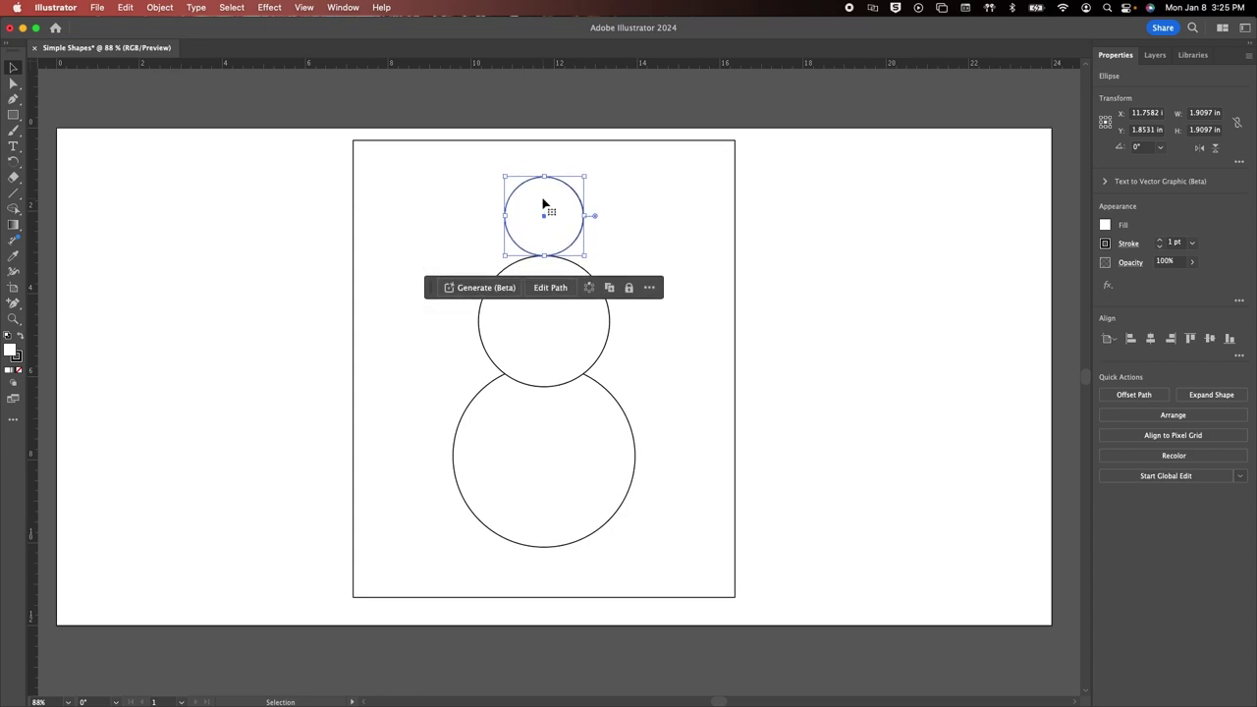
pyautogui.press('Down')
pyautogui.press('Down')
pyautogui.press('Down')
pyautogui.press('Down')
pyautogui.press('Down')
pyautogui.click(923, 266)
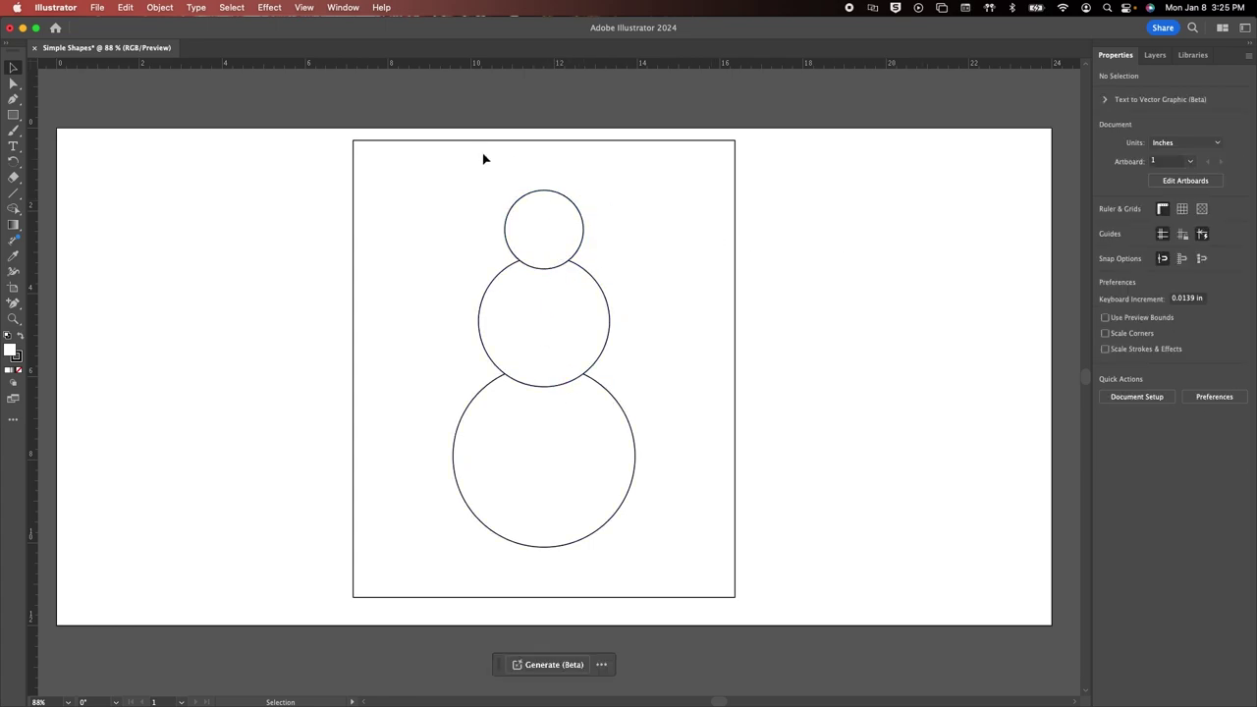
# Delete the invisible page-sized rectangle and select the middle snowman circle.
pyautogui.click(447, 145)
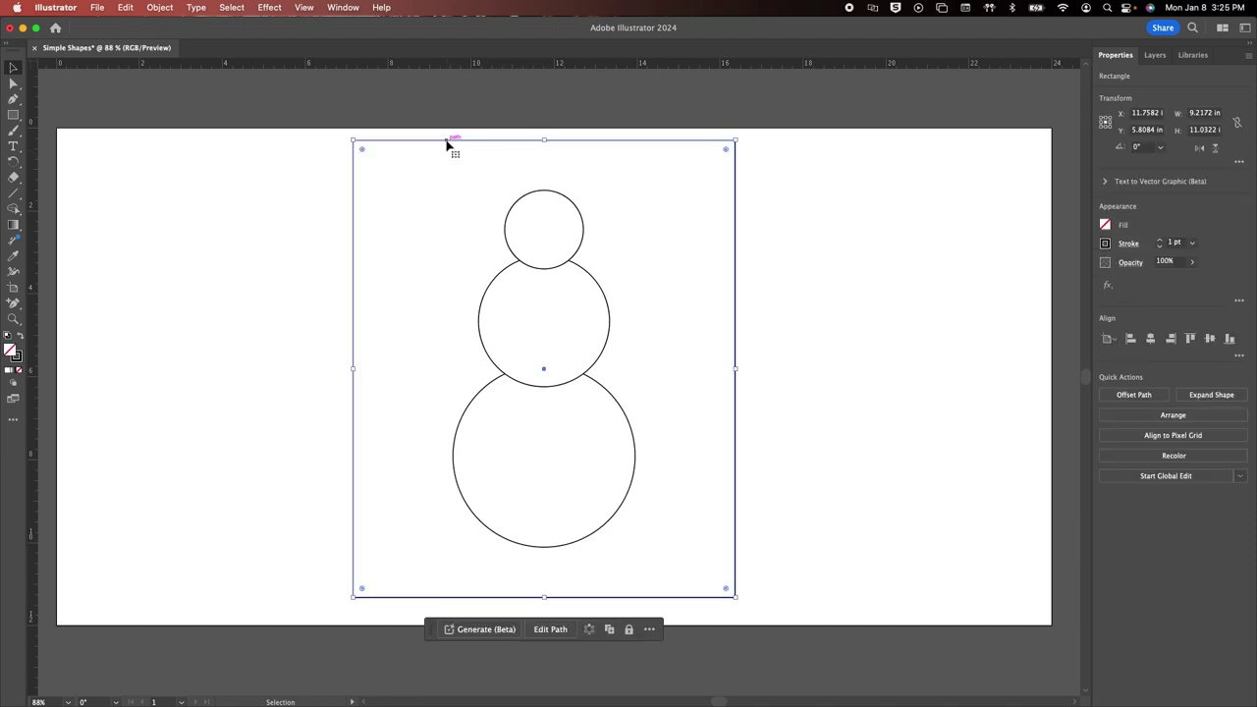
pyautogui.press('Delete')
pyautogui.click(545, 244)
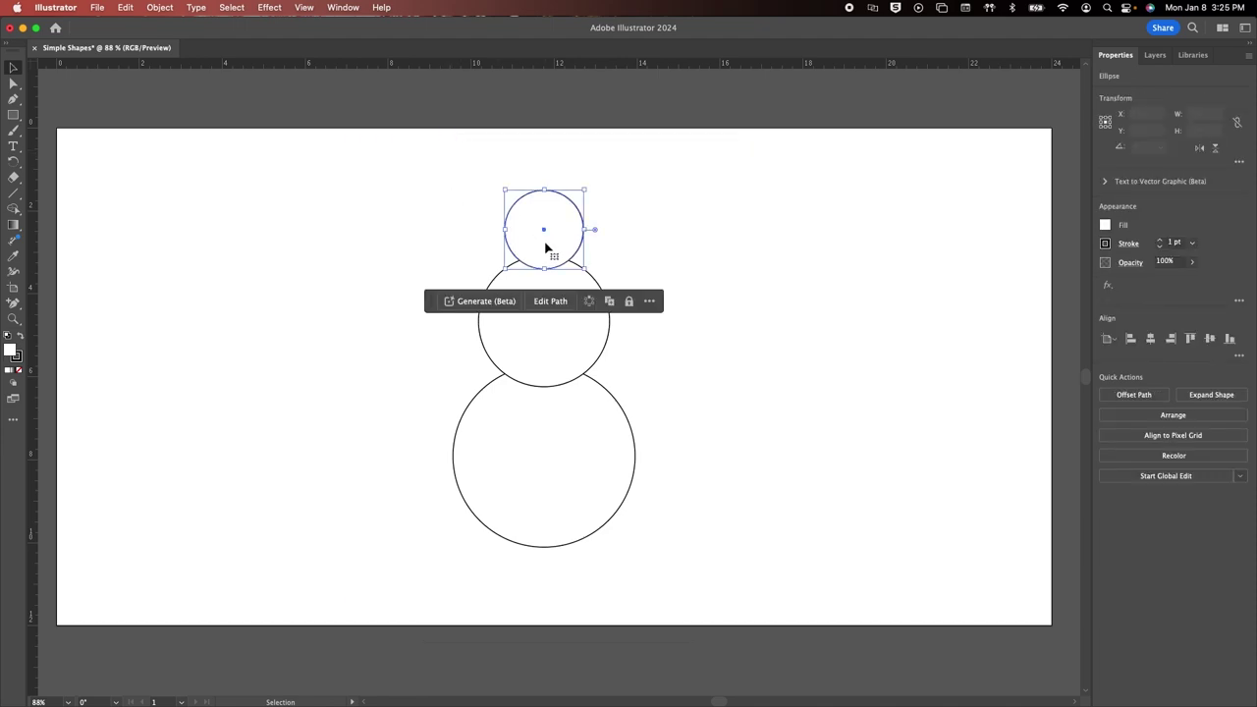
pyautogui.click(565, 361)
pyautogui.click(580, 490)
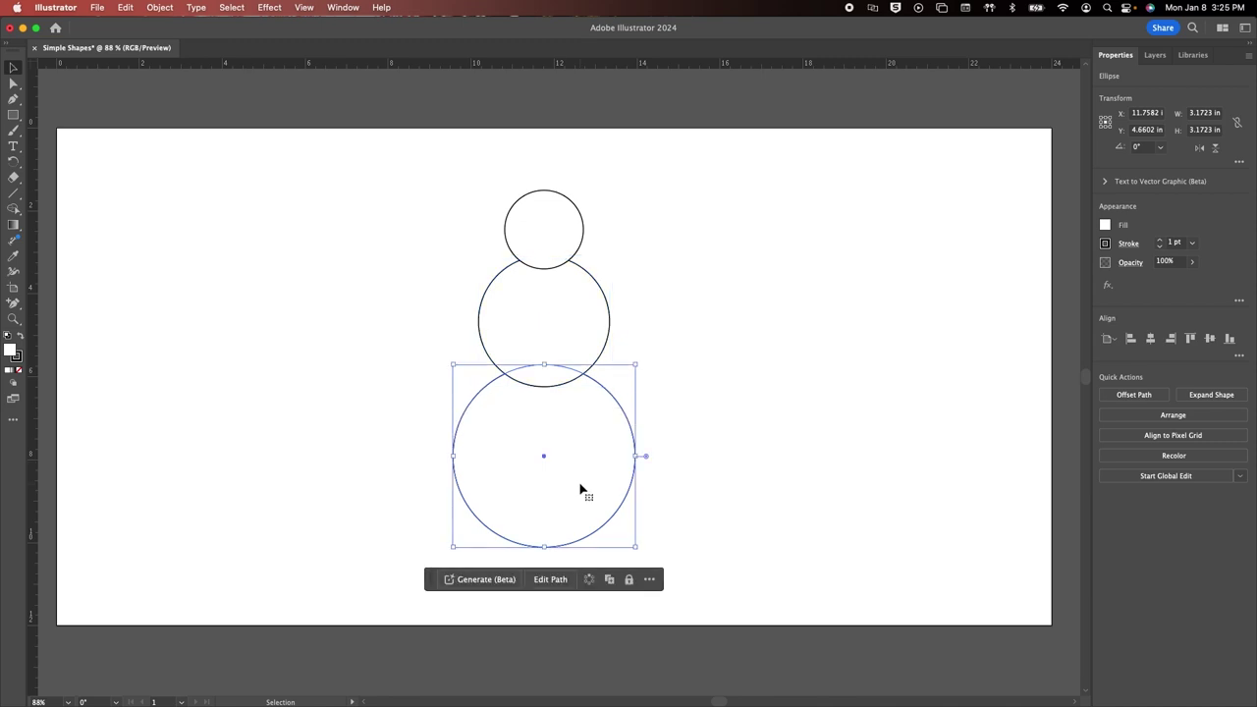
pyautogui.click(548, 310)
pyautogui.click(542, 243)
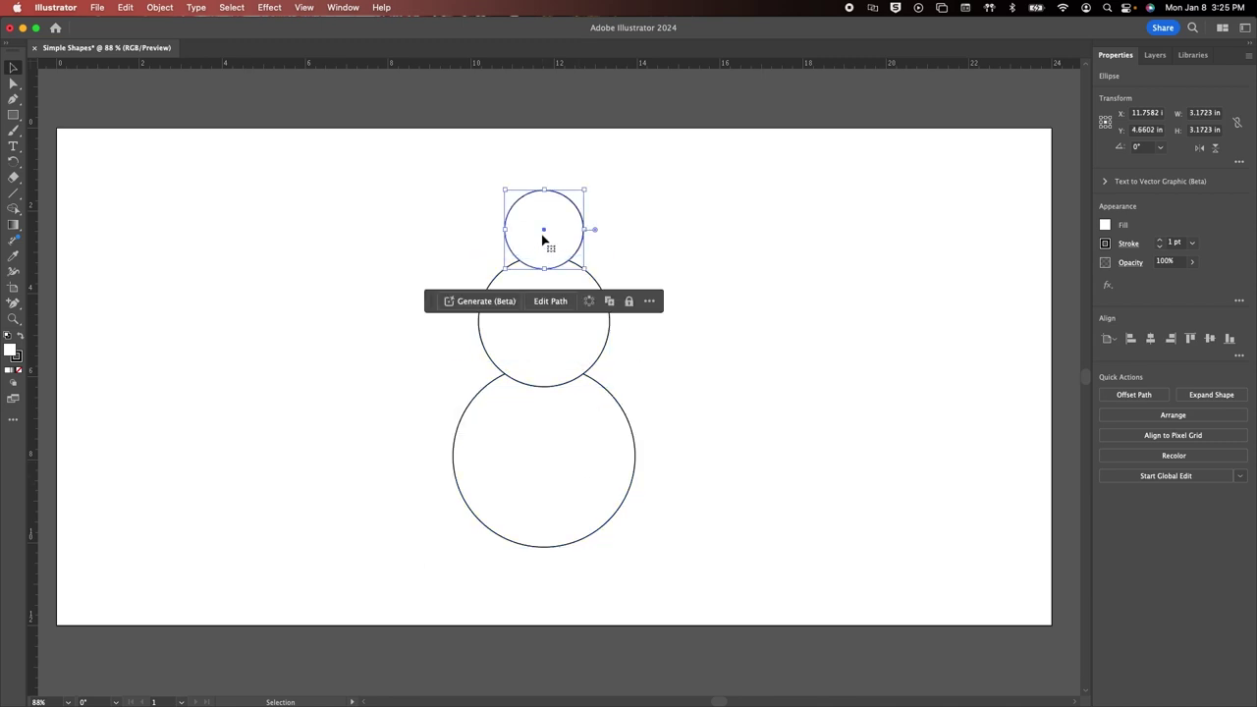
pyautogui.click(715, 202)
pyautogui.click(526, 211)
pyautogui.click(532, 354)
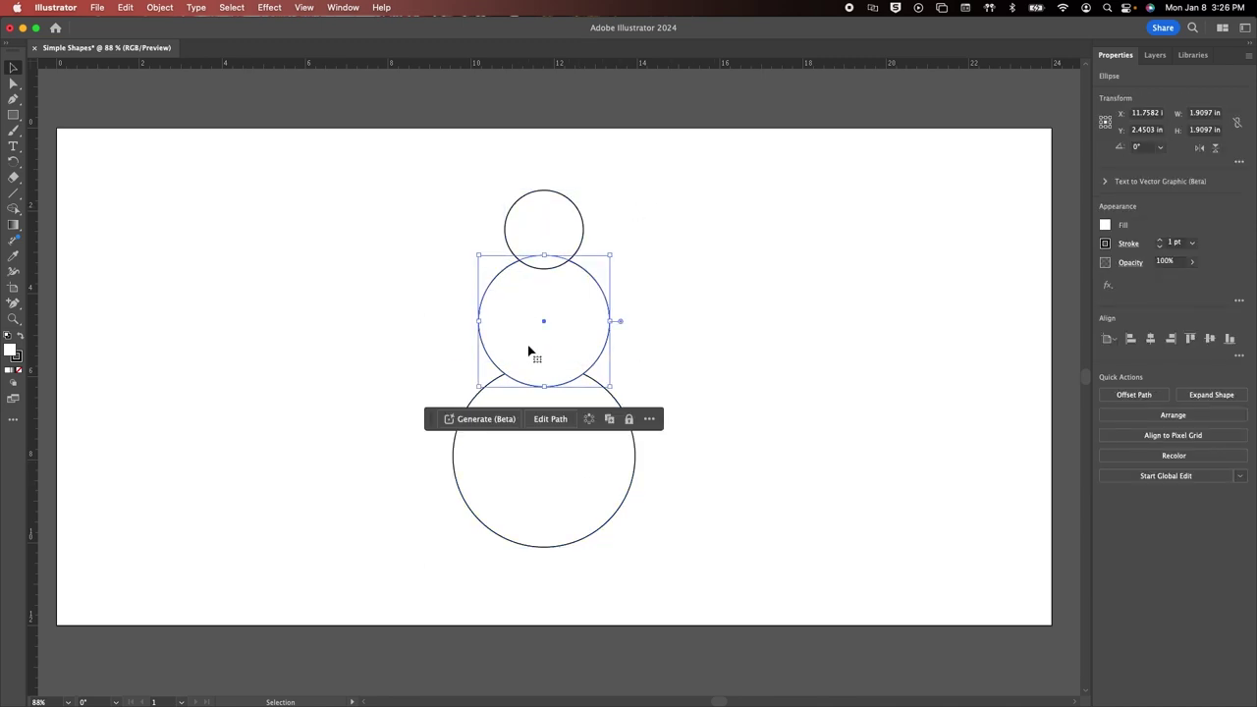
pyautogui.click(550, 482)
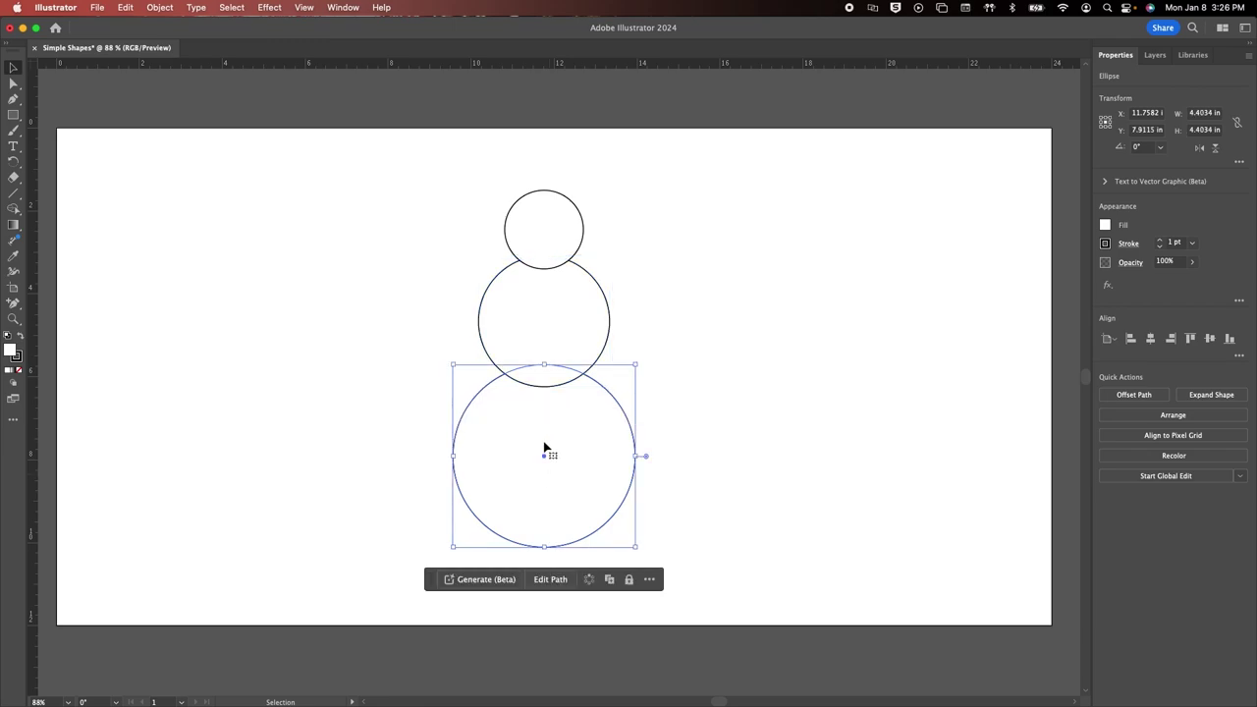
pyautogui.click(562, 337)
# Nudge the middle circle down twice and the top circle down further, into a snug stack.
pyautogui.press('Down')
pyautogui.press('Down')
pyautogui.press('Down')
pyautogui.press('Down')
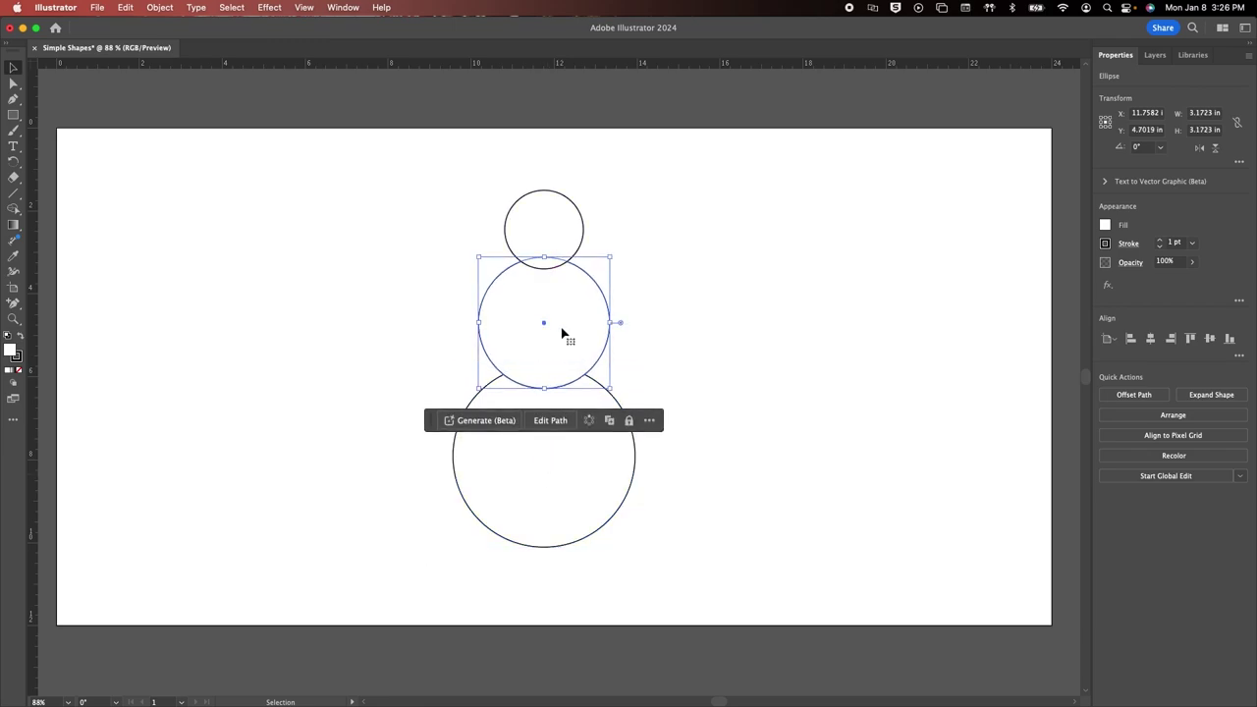
pyautogui.press('Down')
pyautogui.press('Down')
pyautogui.press('Down')
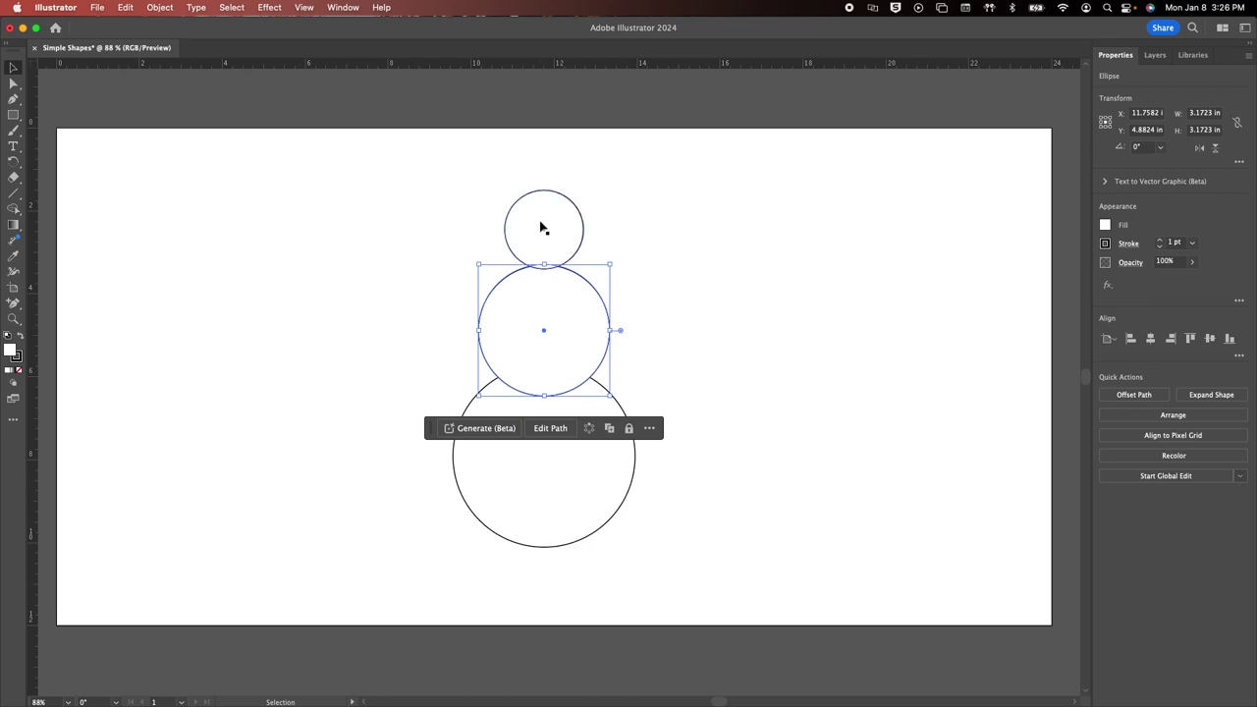
pyautogui.click(540, 228)
pyautogui.press('Down')
pyautogui.press('Down')
pyautogui.press('Down')
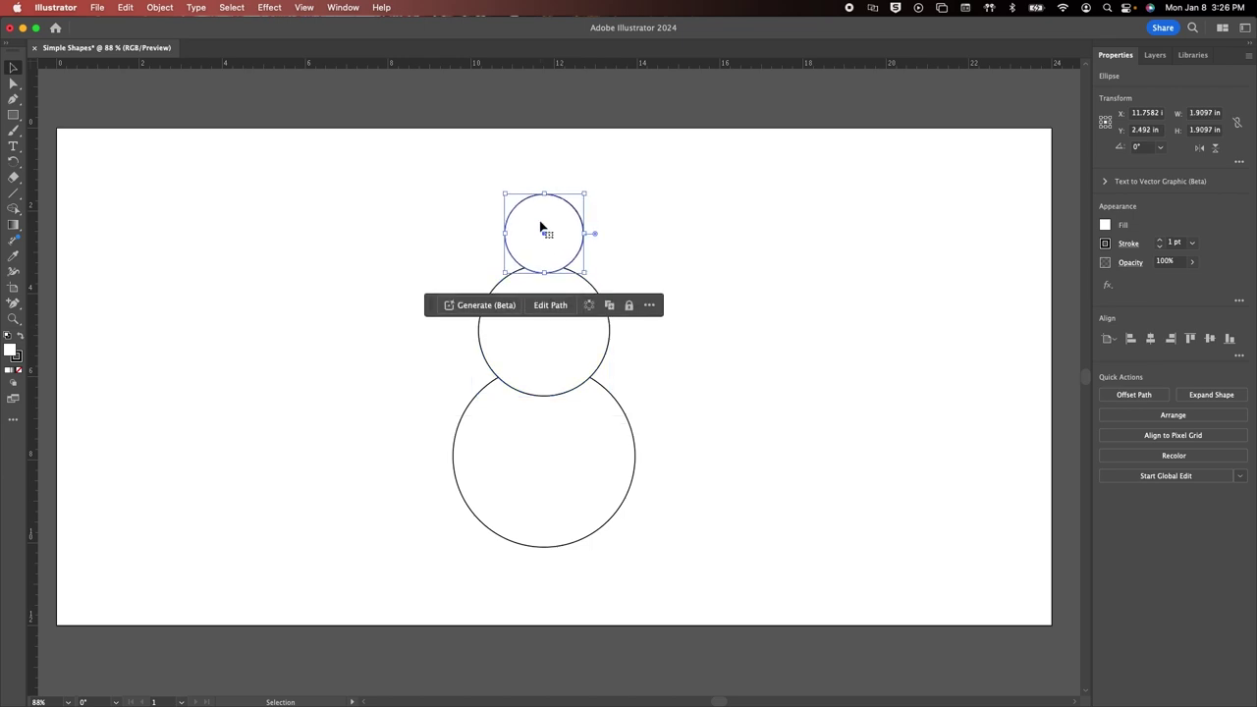
pyautogui.hotkey('shift', 'Down')
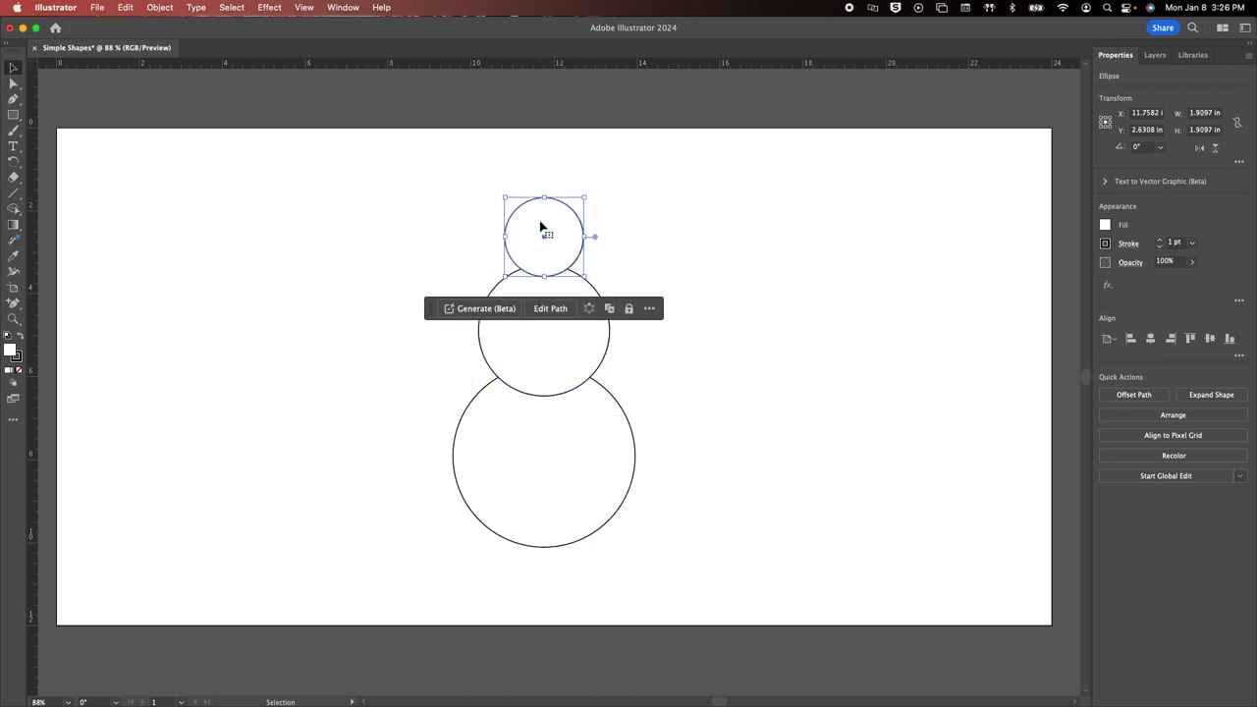
pyautogui.click(432, 209)
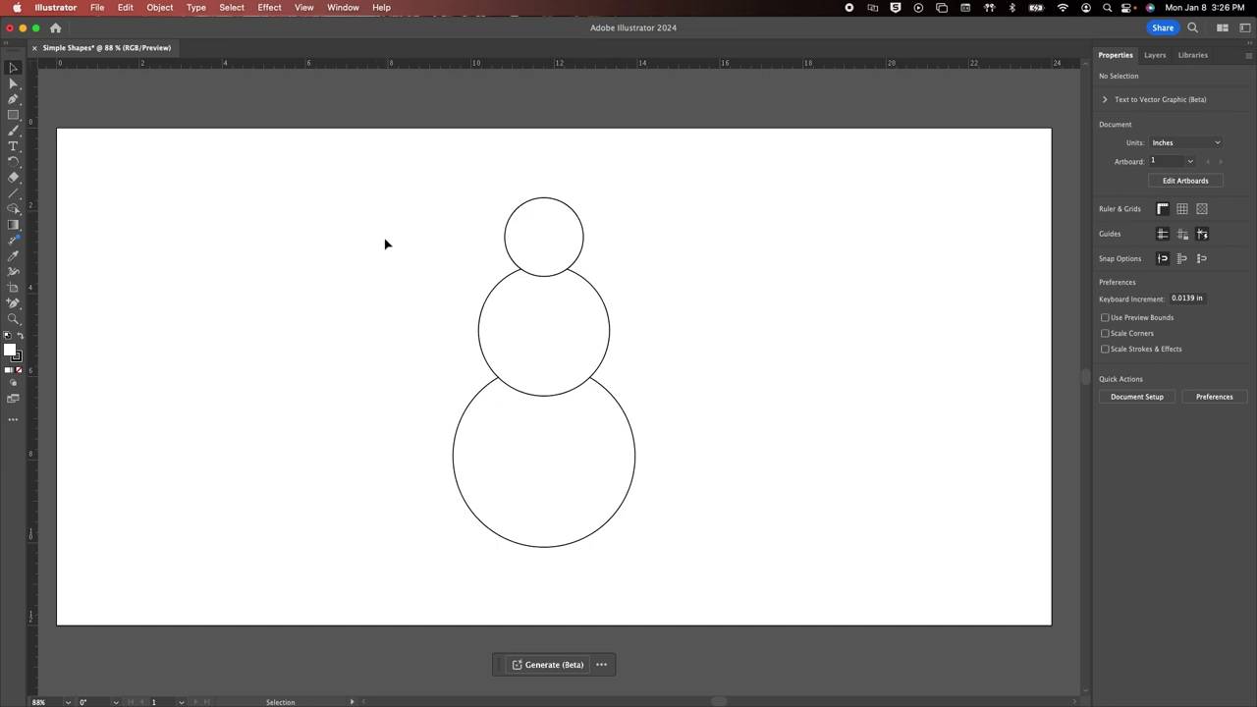
# Merge the top, middle and bottom circles into one snowman outline with the Shape Builder.
pyautogui.moveTo(431, 224); pyautogui.dragTo(651, 543)
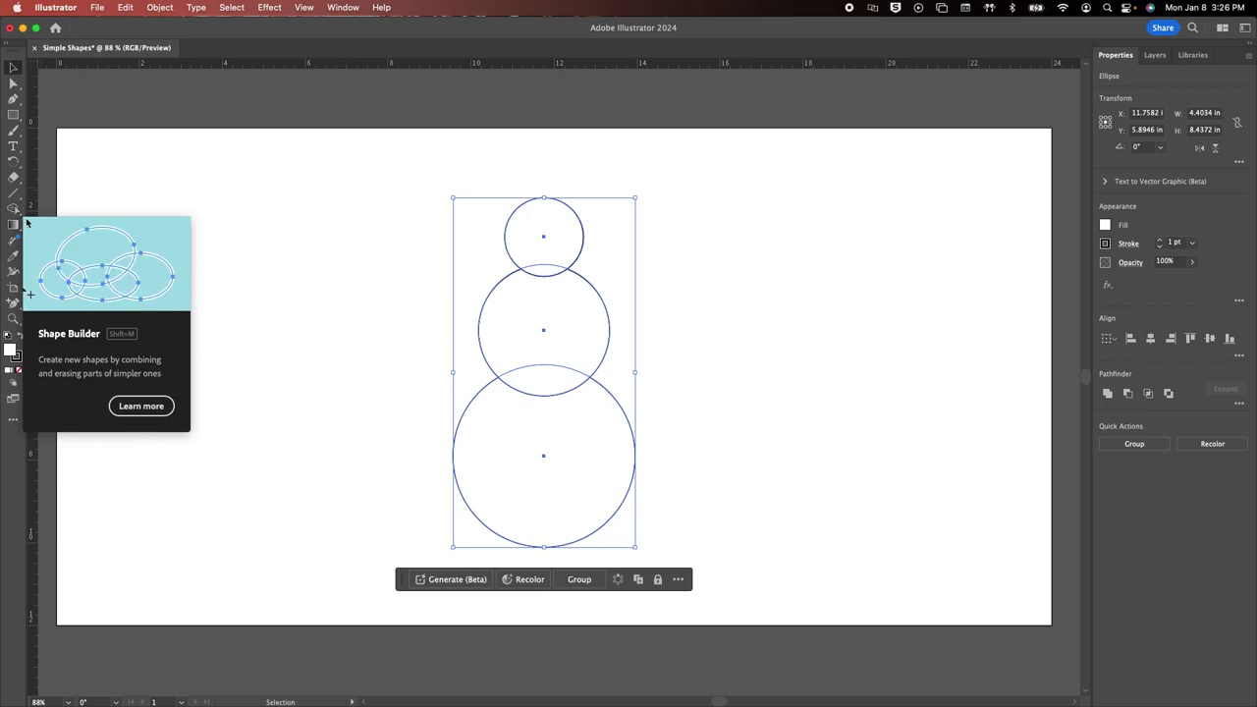
pyautogui.click(13, 209)
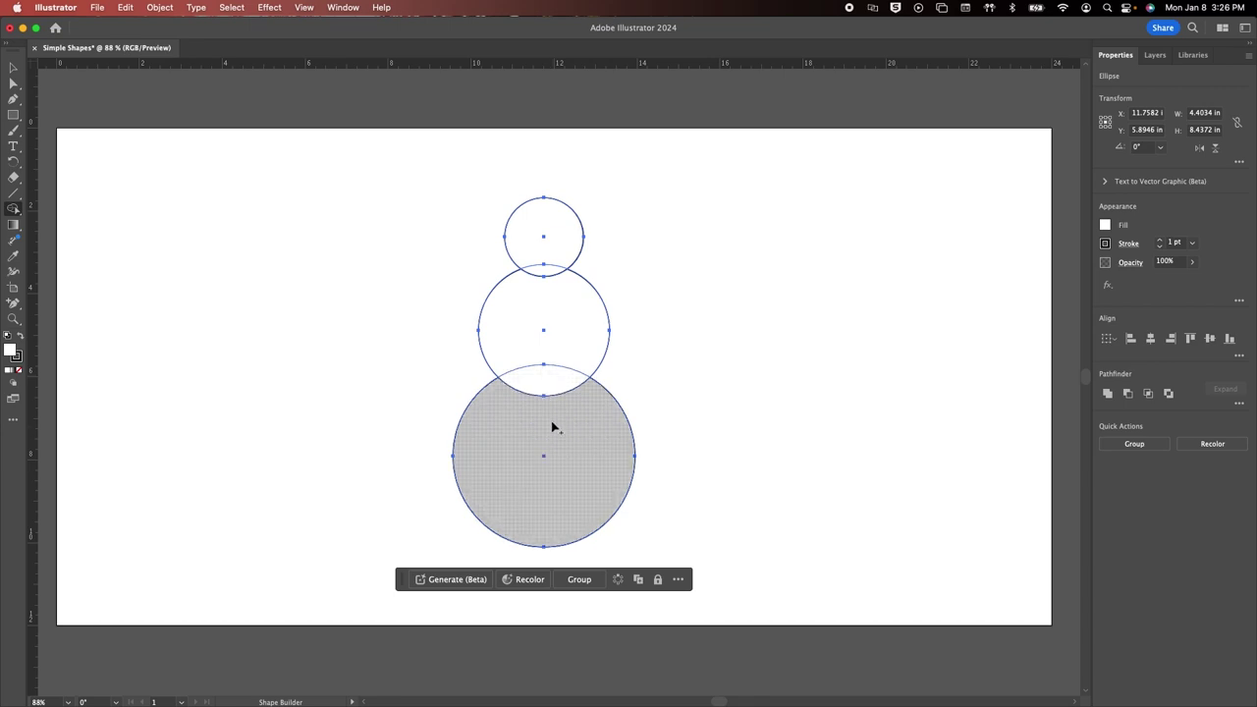
pyautogui.click(546, 242)
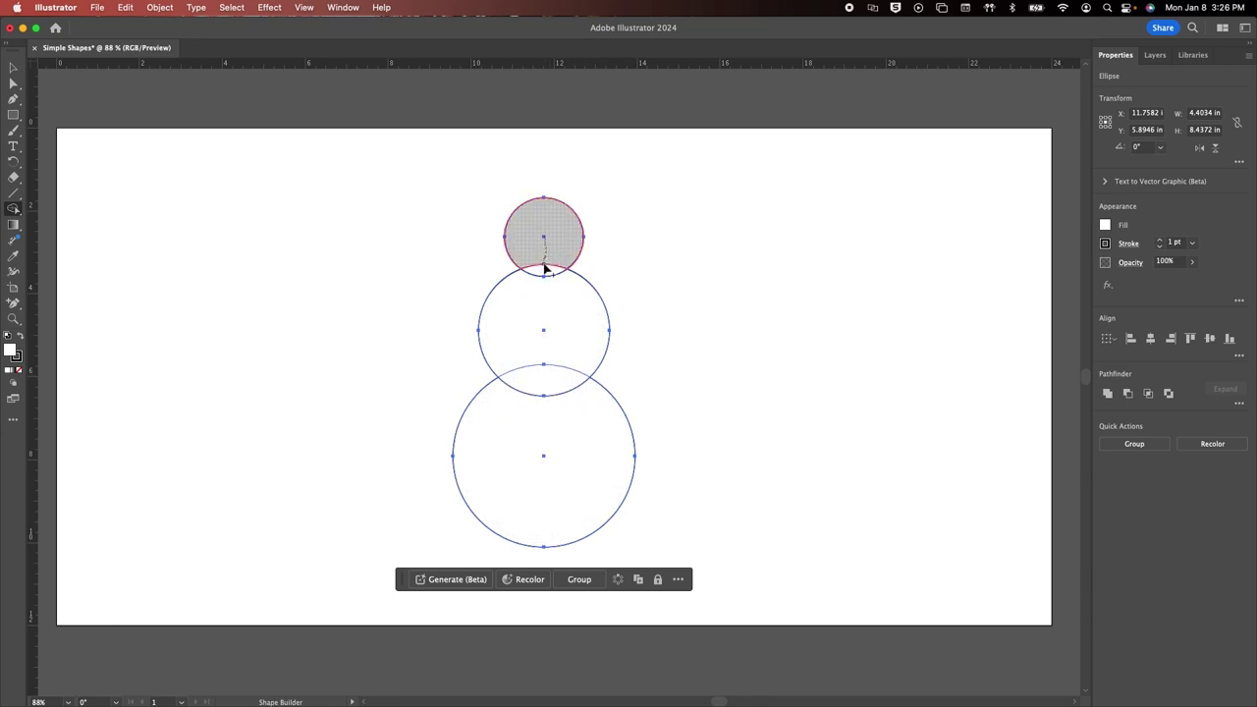
pyautogui.moveTo(546, 268); pyautogui.dragTo(546, 291)
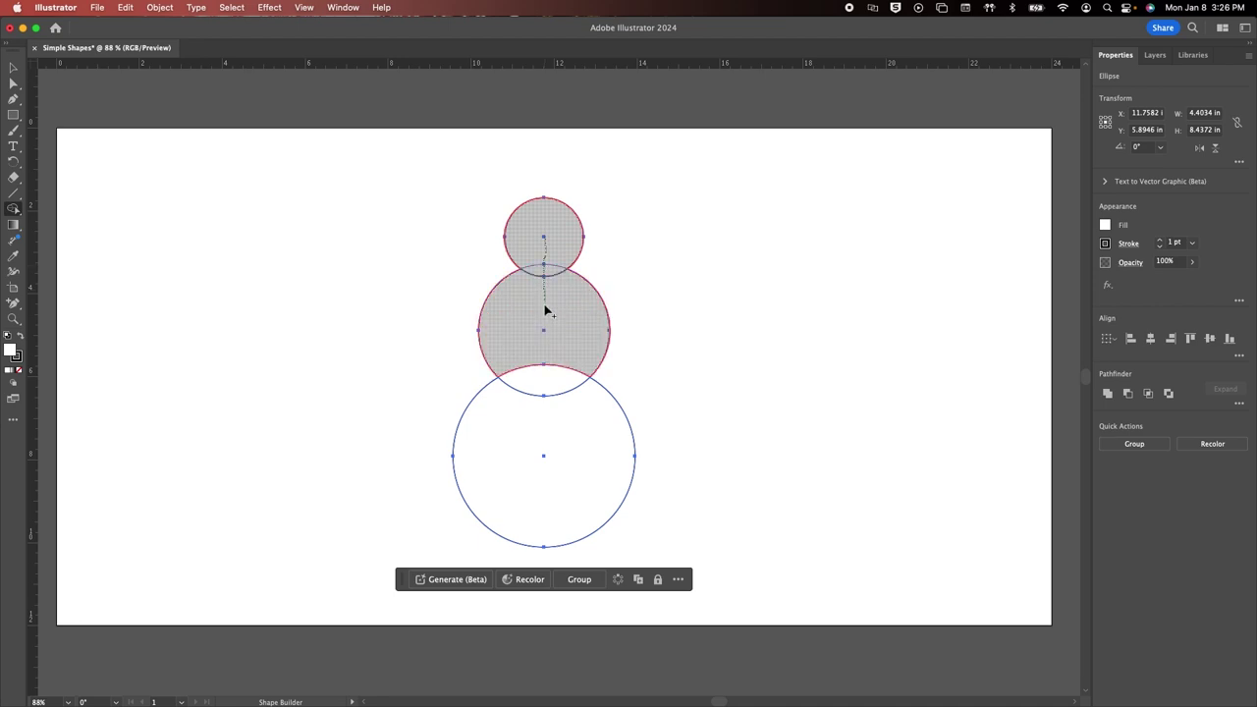
pyautogui.moveTo(546, 360); pyautogui.dragTo(541, 407)
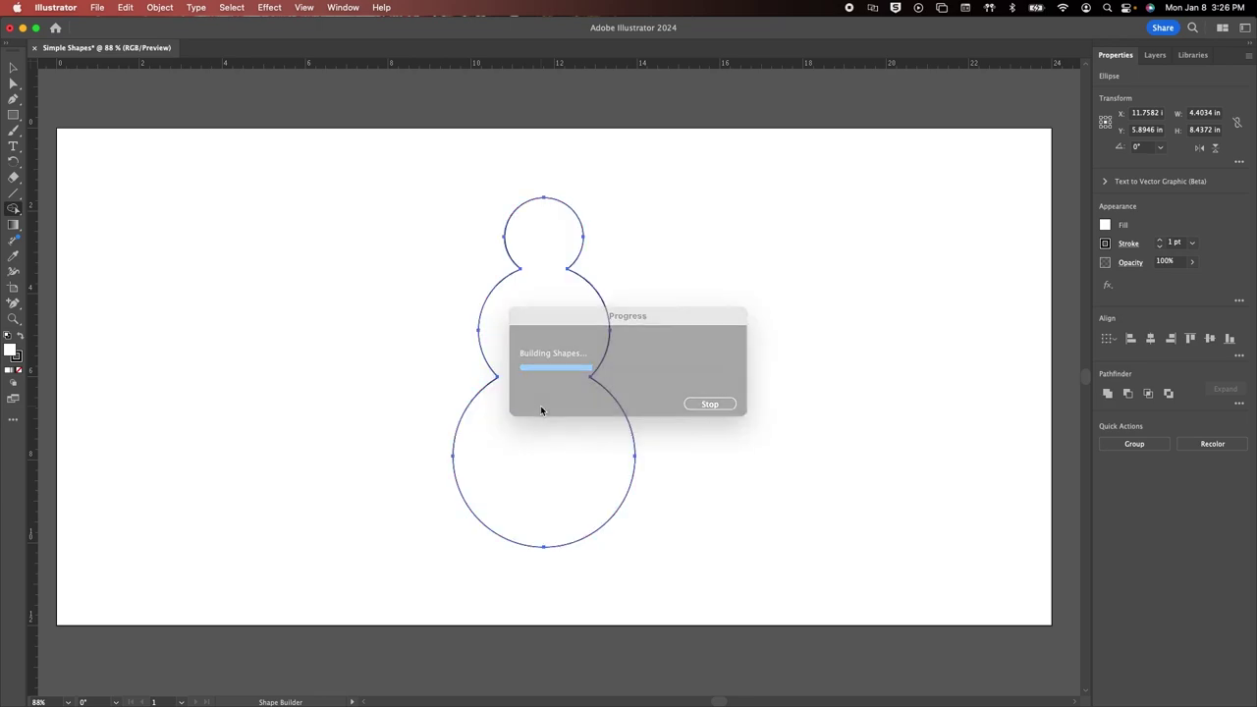
pyautogui.click(16, 66)
pyautogui.click(423, 286)
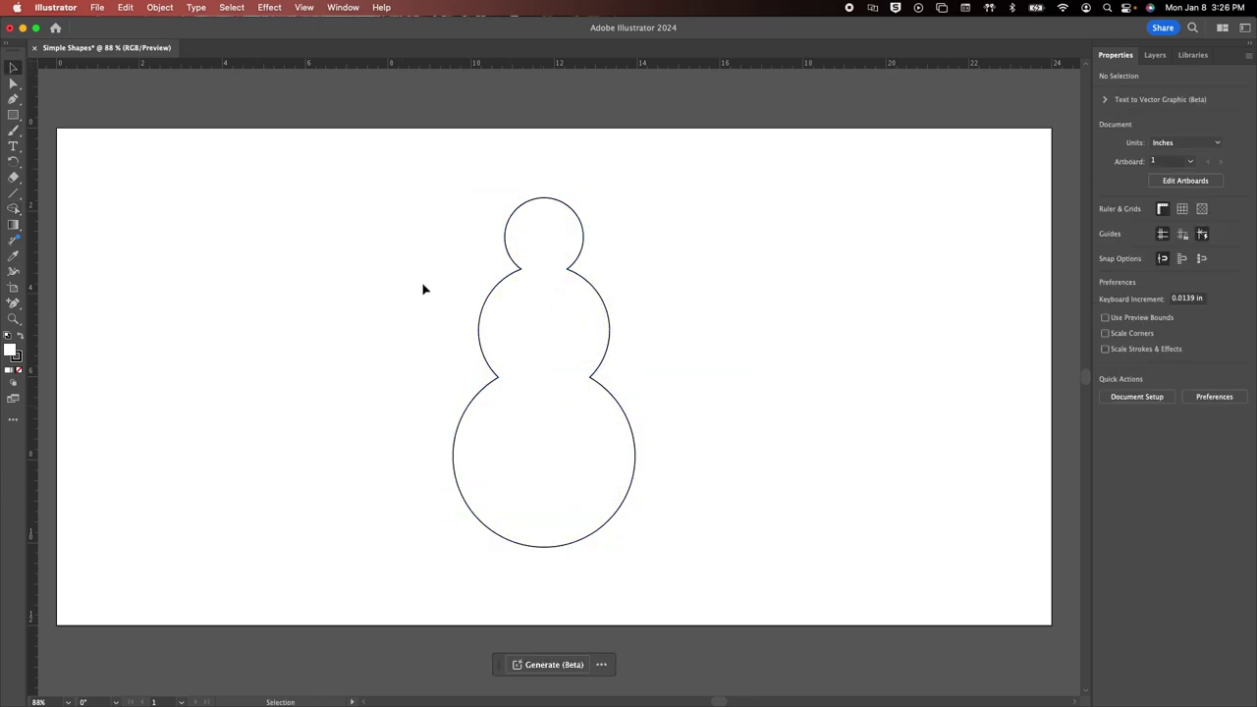
# Draw small button circles on the snowman's body with the Ellipse tool, undoing the extras.
pyautogui.click(525, 275)
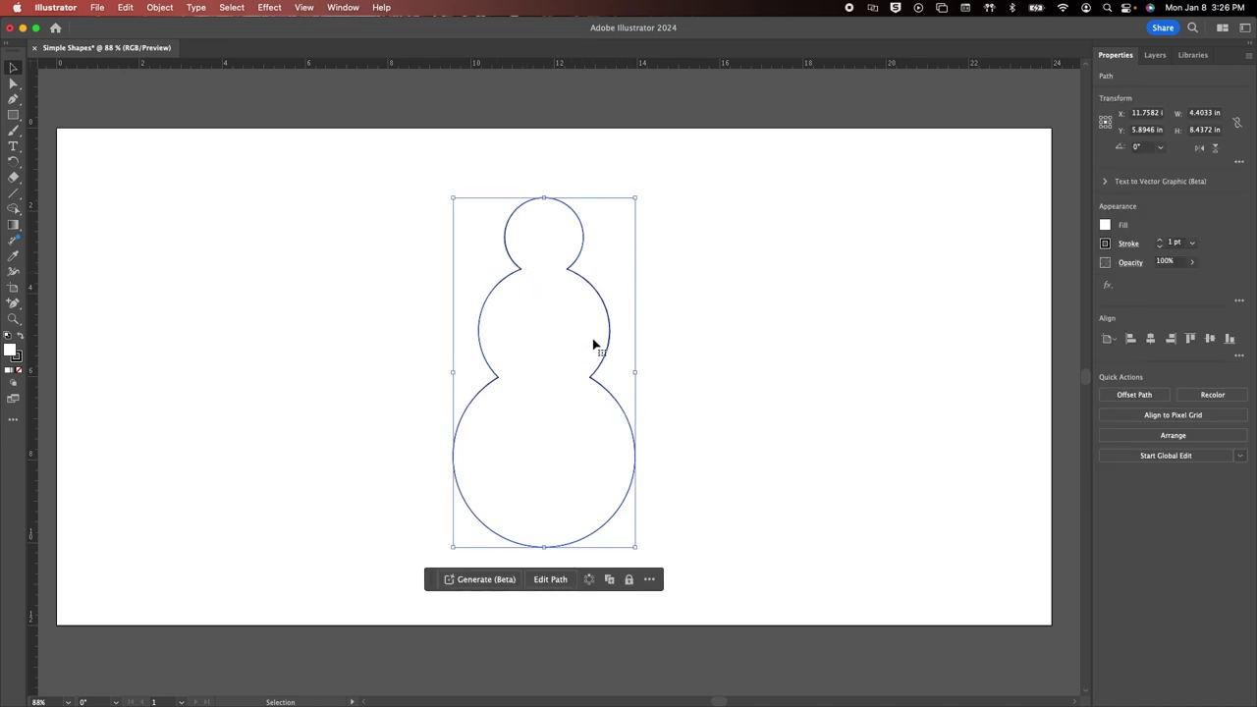
pyautogui.hscroll(-3, 593, 343)
pyautogui.scroll(1, 593, 344)
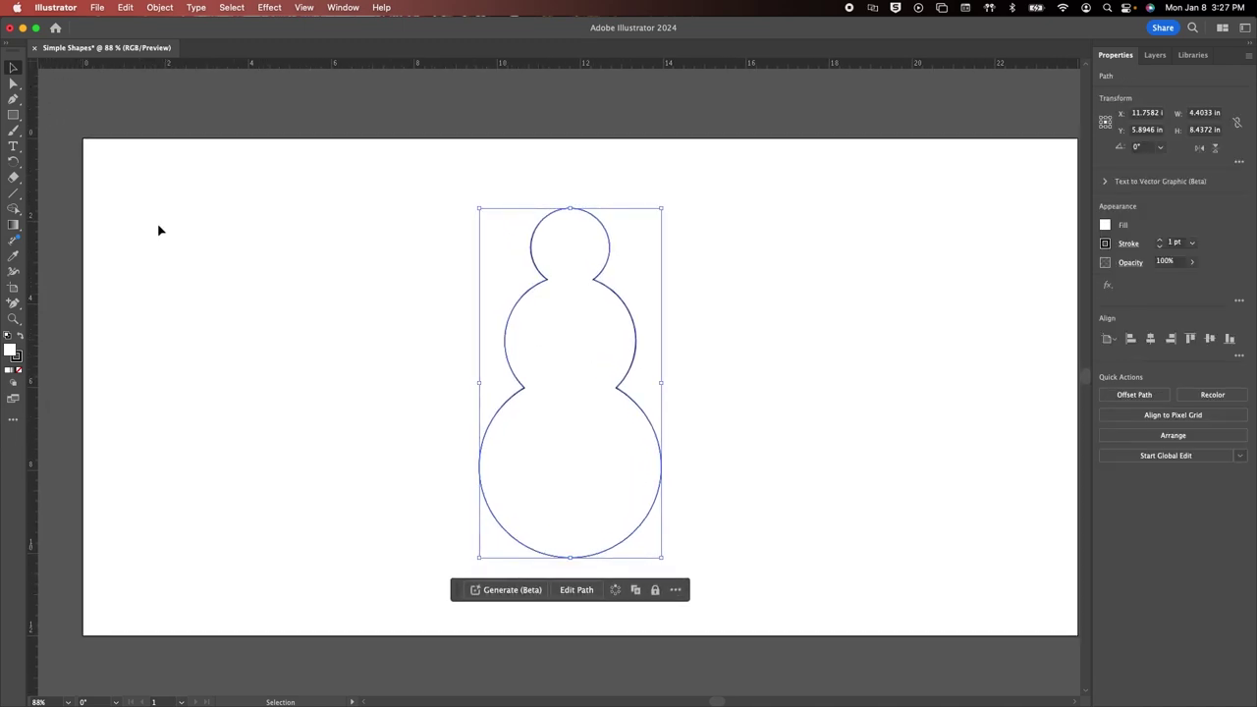
pyautogui.click(14, 117)
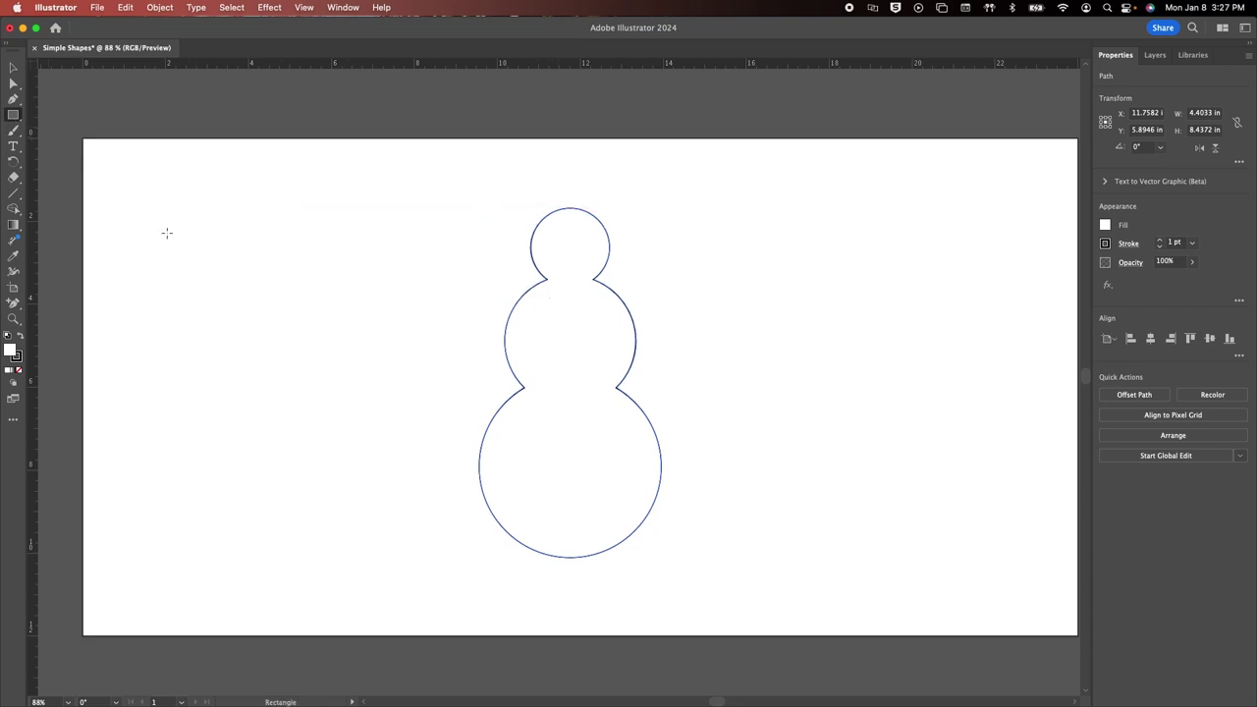
pyautogui.moveTo(16, 120); pyautogui.dragTo(64, 126)
pyautogui.scroll(5, 566, 358)
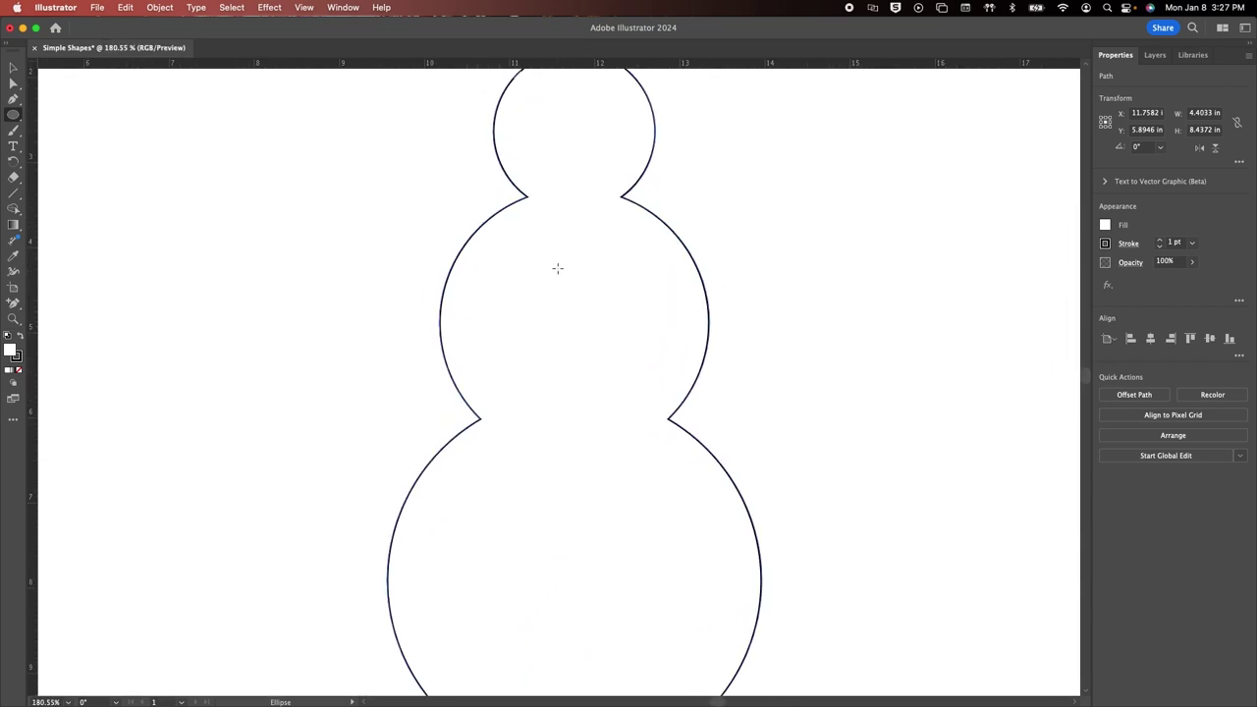
pyautogui.moveTo(552, 261); pyautogui.dragTo(577, 285)
pyautogui.moveTo(555, 335); pyautogui.dragTo(578, 360)
pyautogui.moveTo(563, 412); pyautogui.dragTo(585, 433)
pyautogui.moveTo(562, 478); pyautogui.dragTo(596, 512)
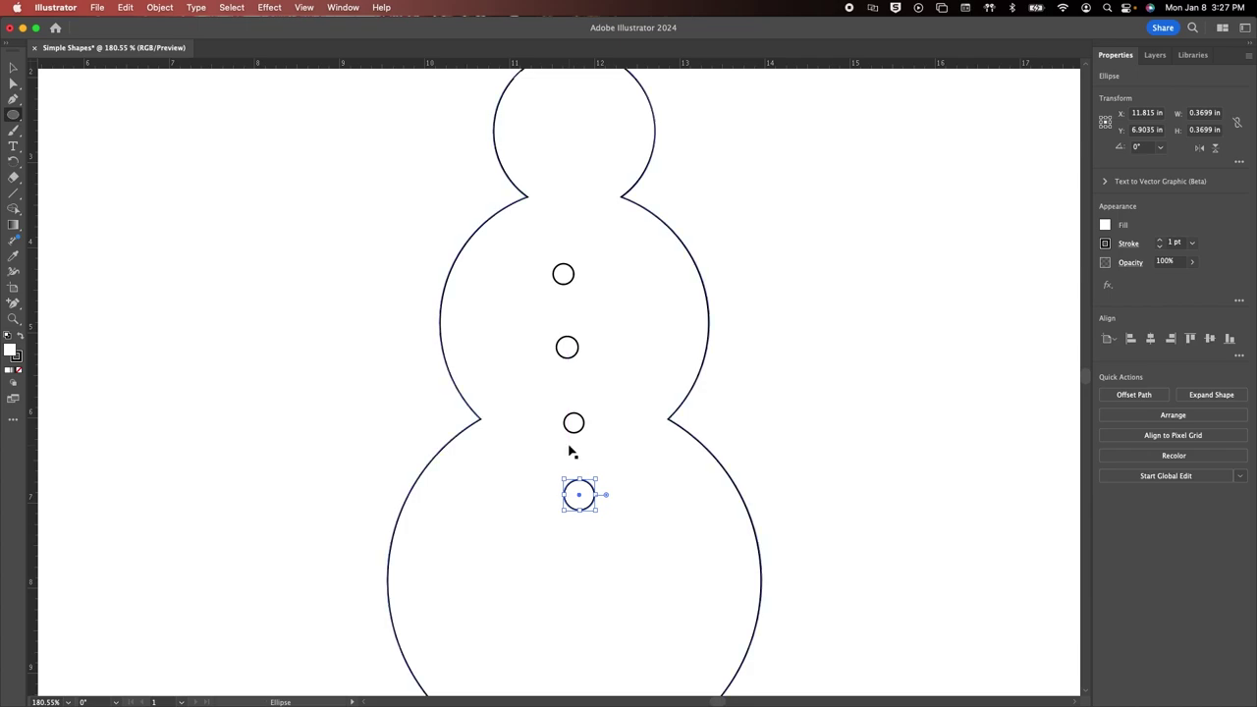
pyautogui.press('super+z')
pyautogui.press('super+z')
pyautogui.press('super+z')
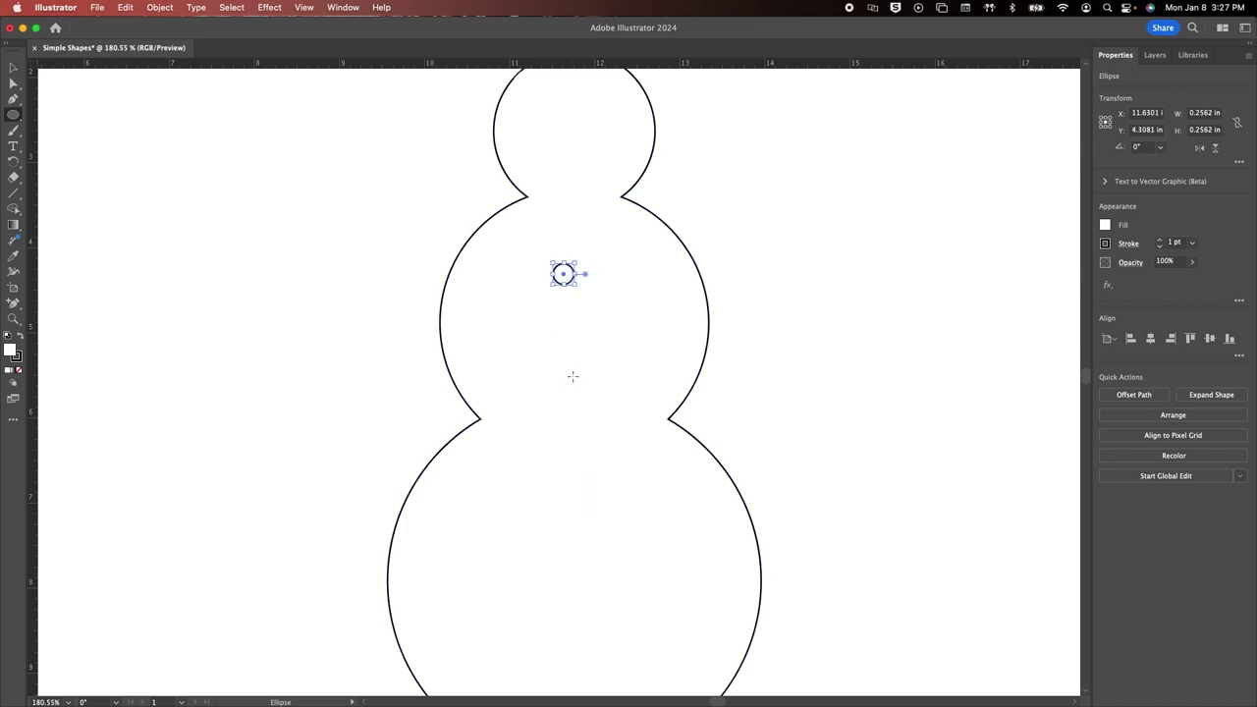
# Drag copies of the button straight down into a column of four 0.2562 in buttons.
pyautogui.press('v')
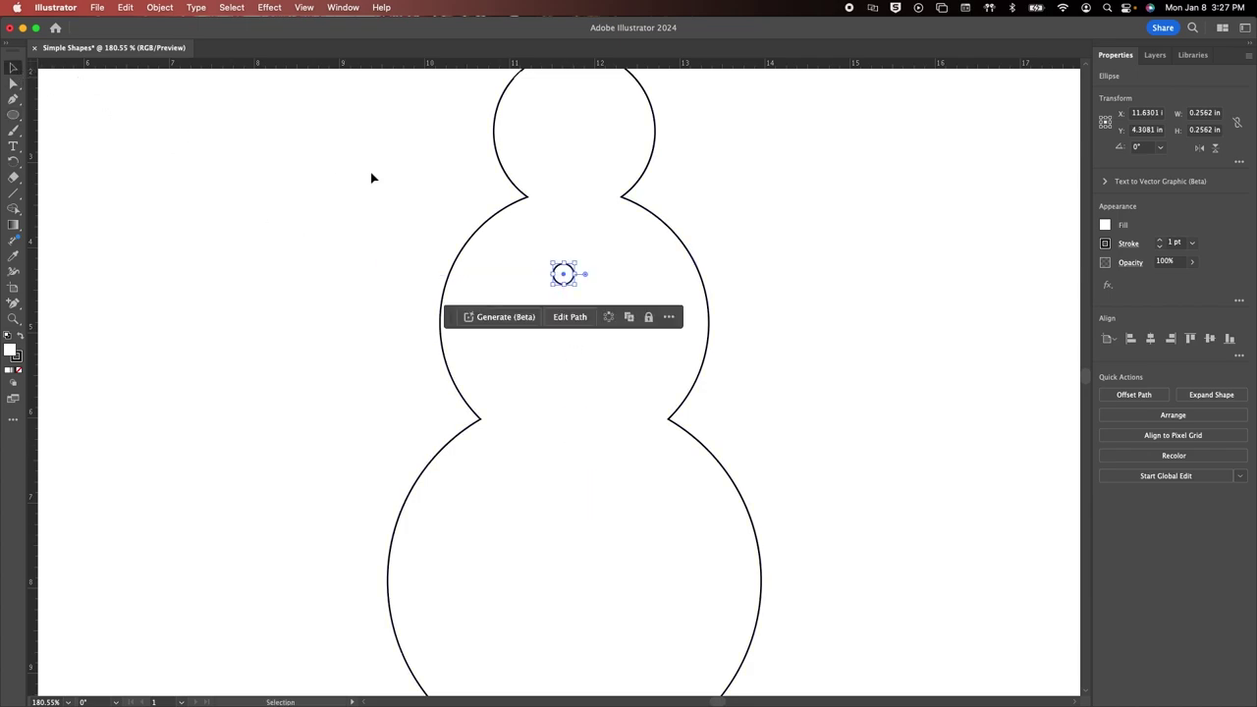
pyautogui.hscroll(2, 565, 275)
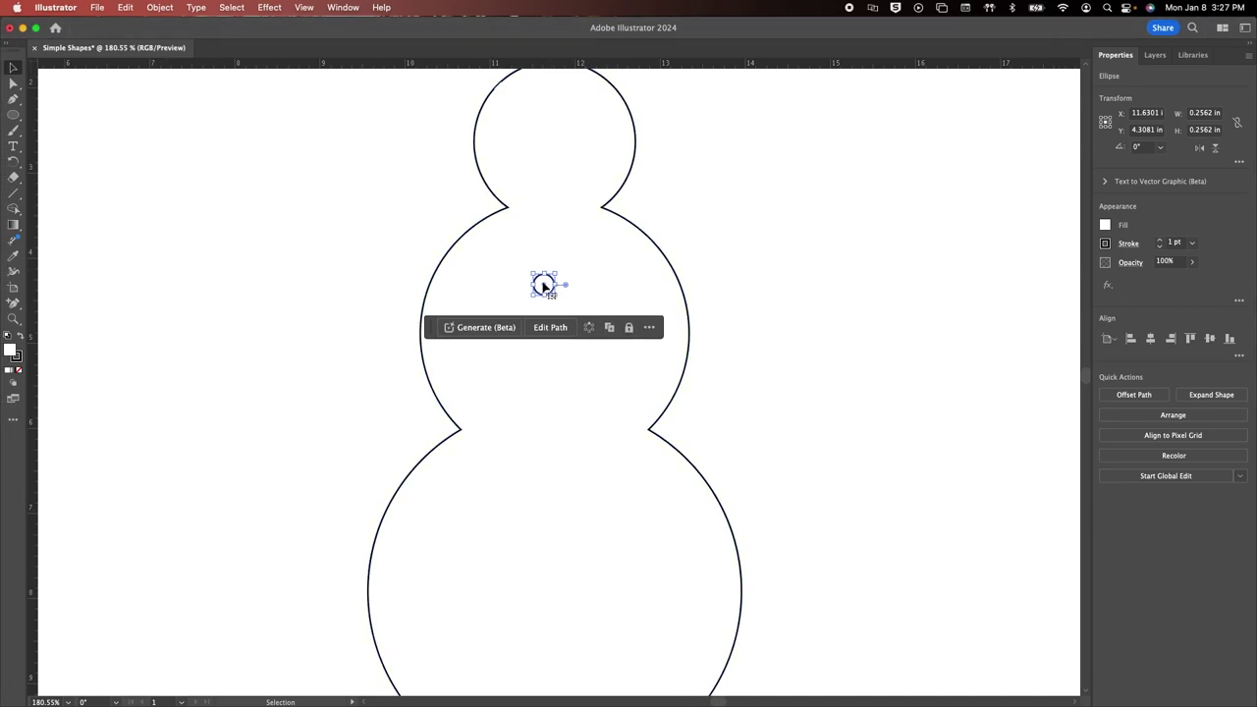
pyautogui.moveTo(544, 284); pyautogui.dragTo(555, 279)
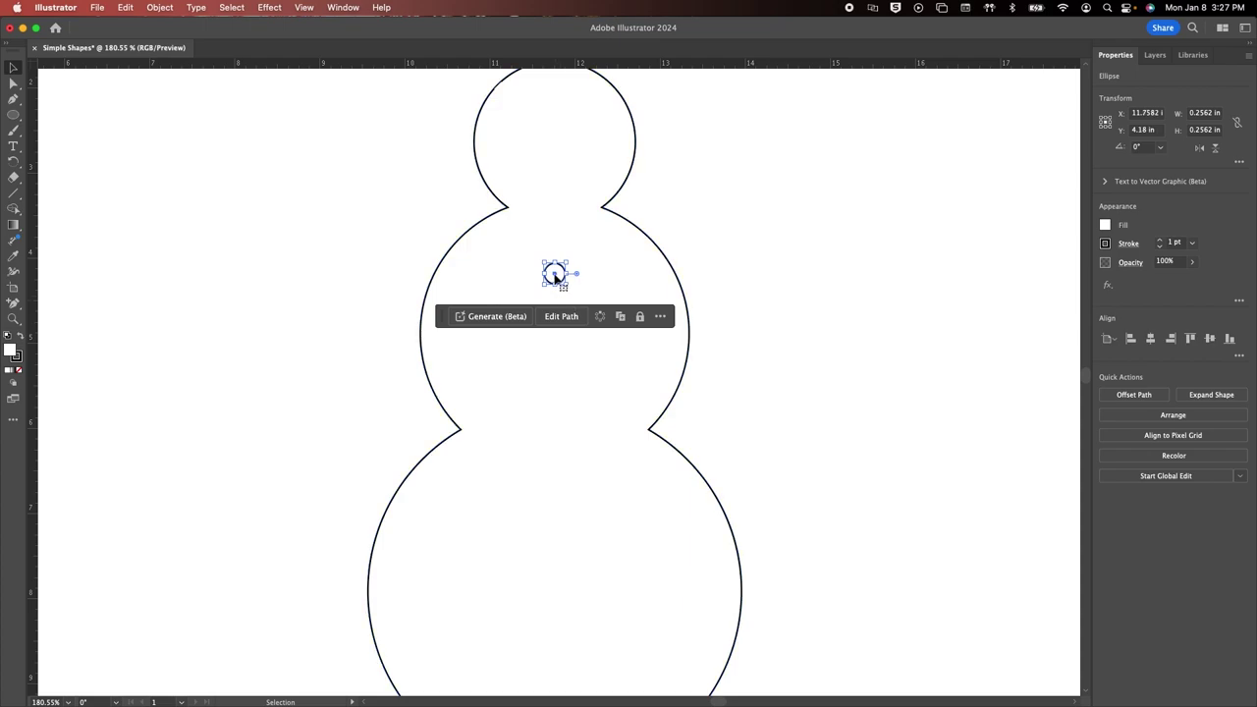
pyautogui.moveTo(555, 277); pyautogui.dragTo(556, 331)
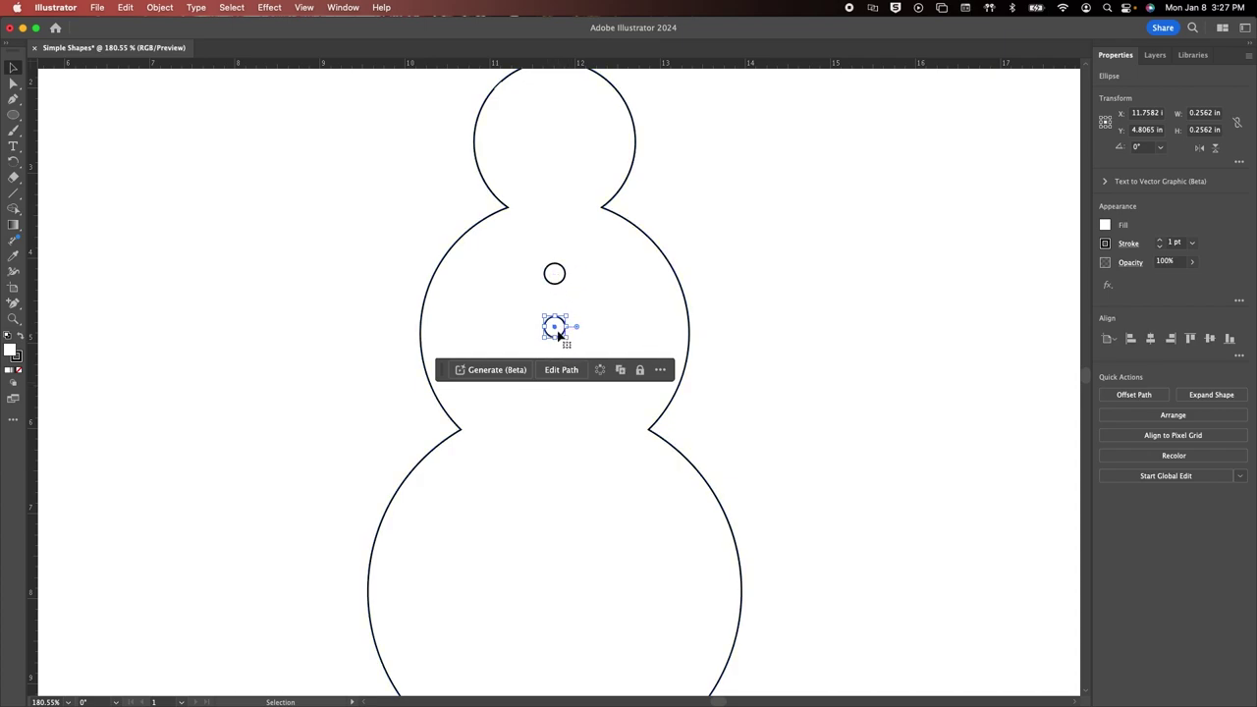
pyautogui.moveTo(558, 336)
pyautogui.mouseDown()
pyautogui.moveTo(555, 394)
pyautogui.moveTo(560, 297)
pyautogui.moveTo(554, 314)
pyautogui.mouseUp()
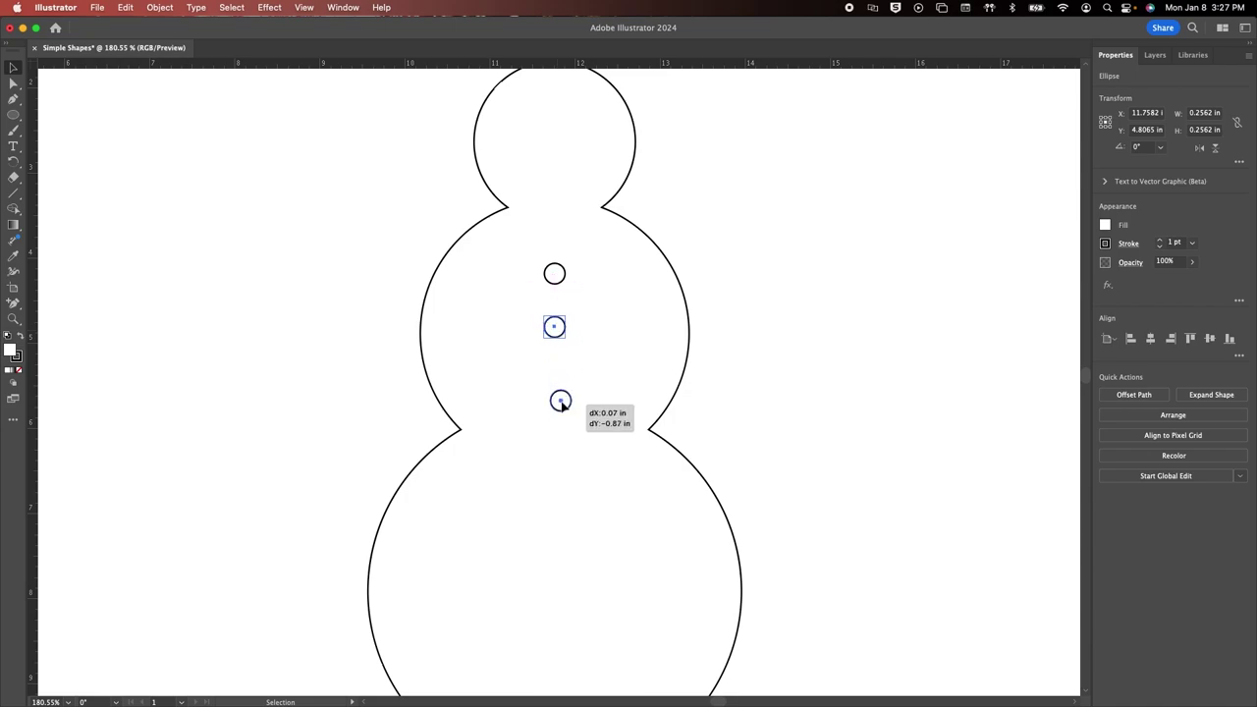
pyautogui.moveTo(560, 402); pyautogui.dragTo(555, 488)
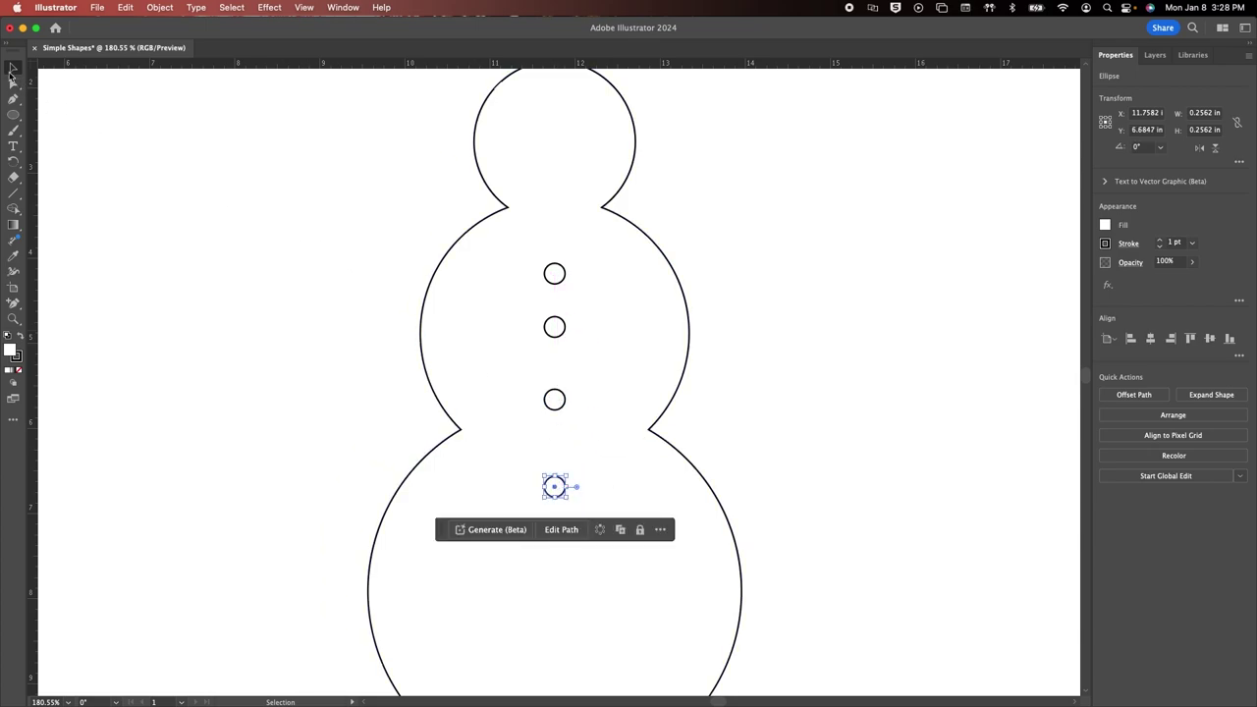
# Select the four buttons and the outline, making the snowman outline the alignment key object.
pyautogui.click(549, 280)
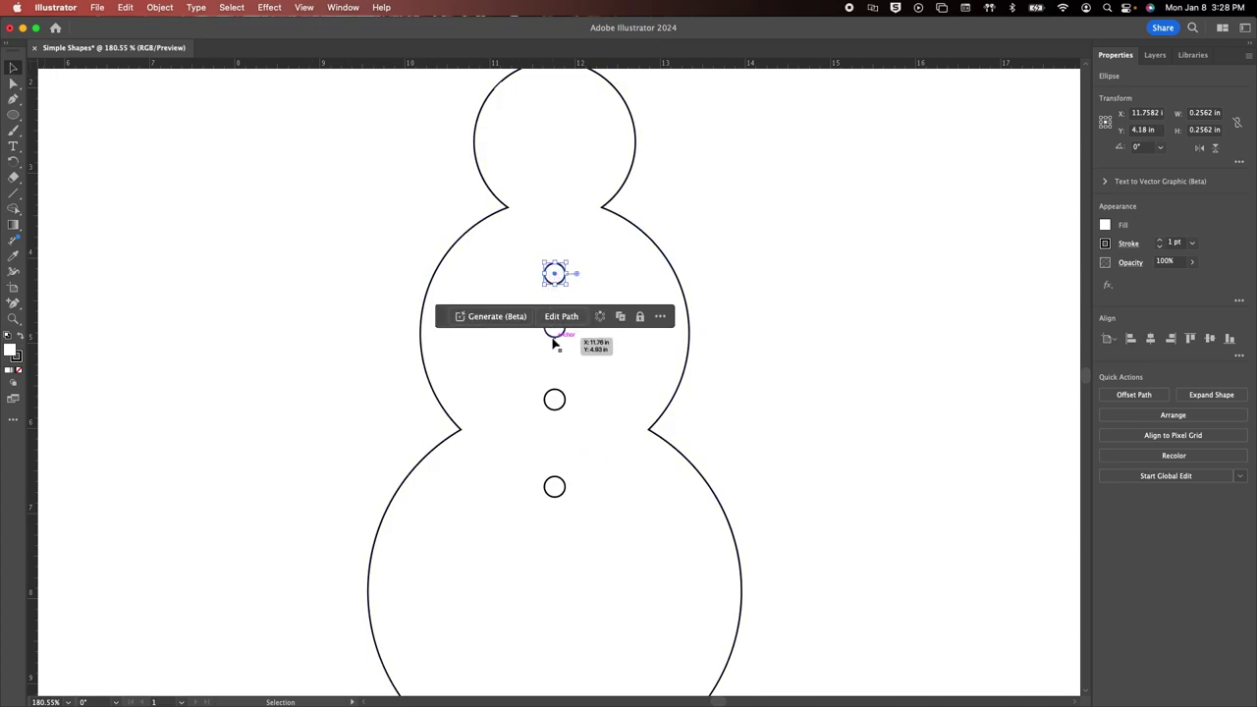
pyautogui.keyDown('shift'); pyautogui.click(555, 336); pyautogui.keyUp('shift')
pyautogui.keyDown('shift'); pyautogui.click(556, 401); pyautogui.keyUp('shift')
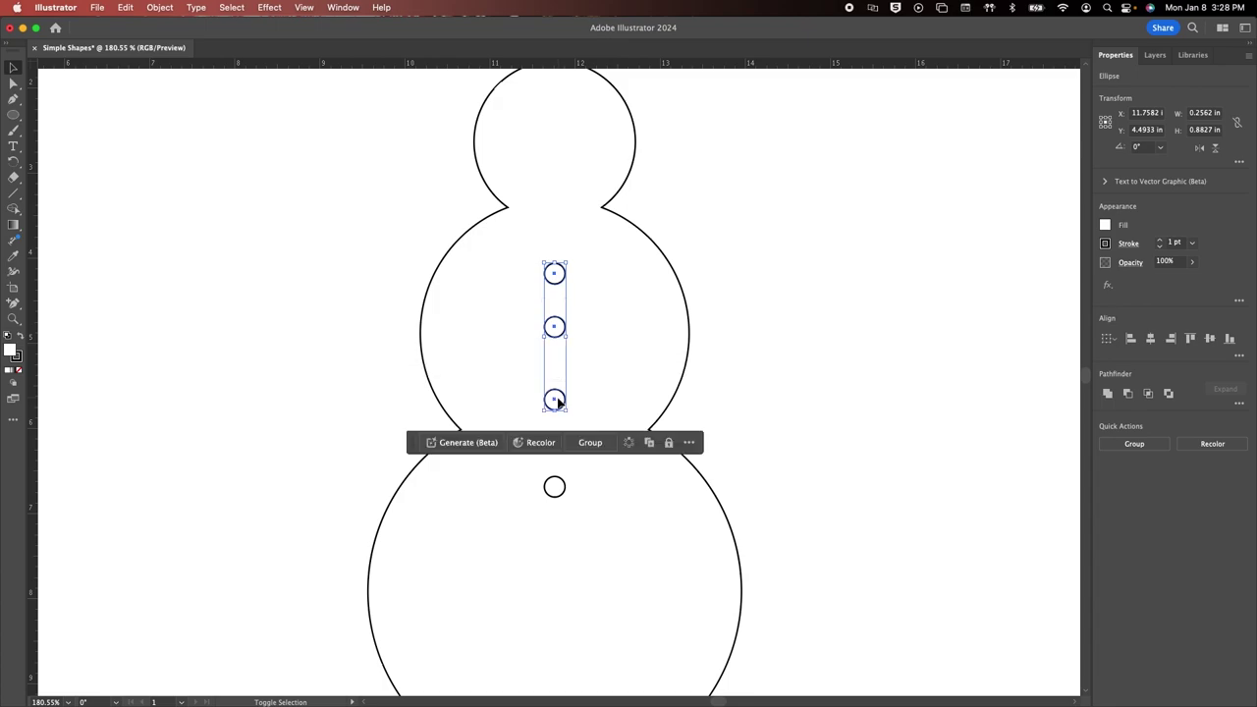
pyautogui.keyDown('shift'); pyautogui.click(556, 486); pyautogui.keyUp('shift')
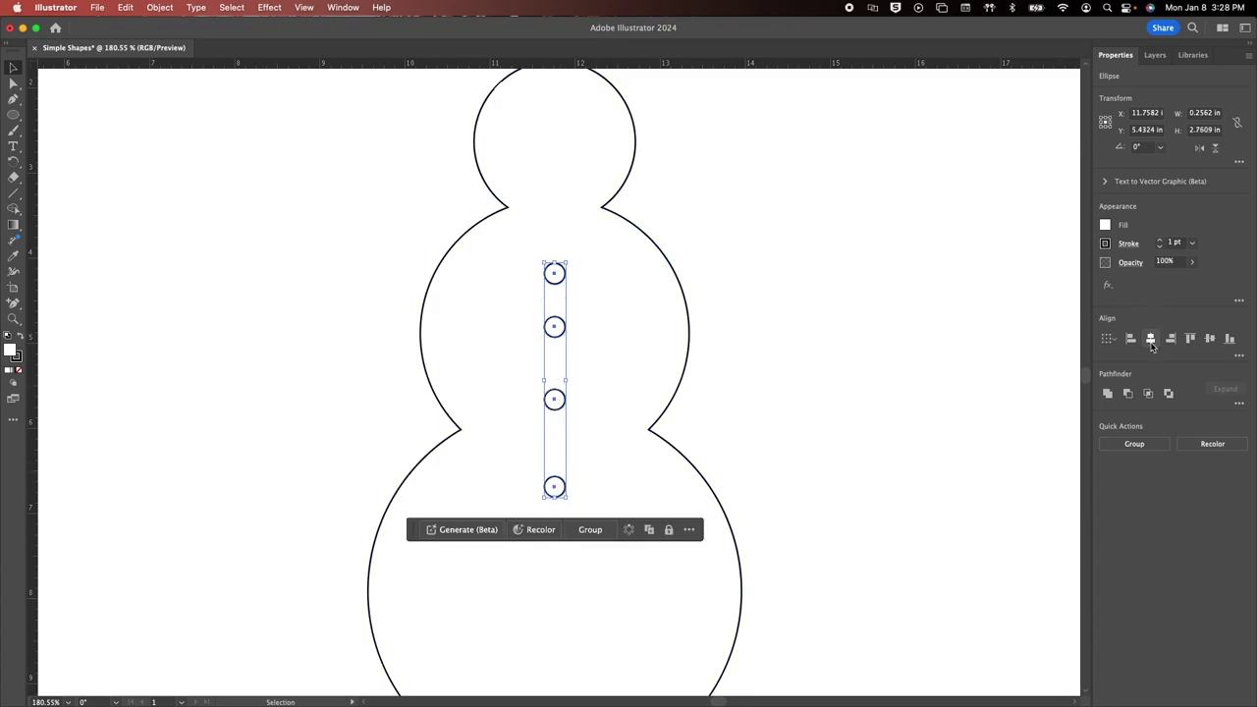
pyautogui.keyDown('shift'); pyautogui.click(611, 202); pyautogui.keyUp('shift')
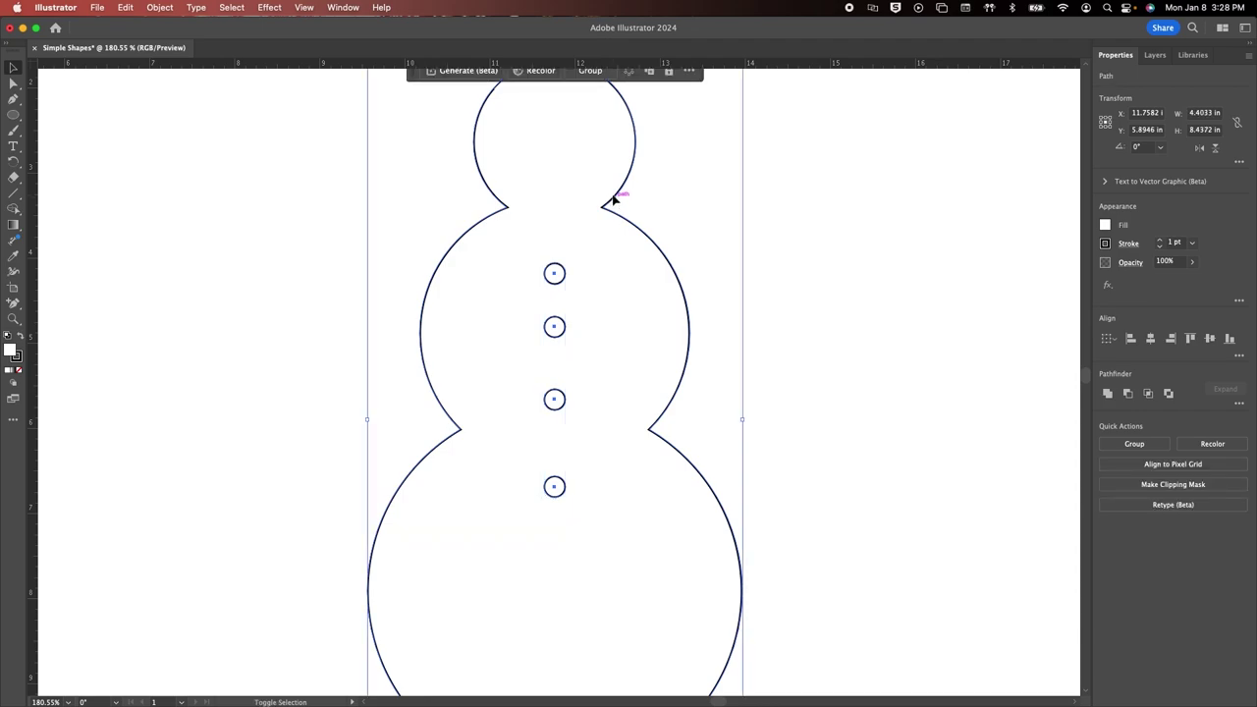
pyautogui.click(1108, 337)
pyautogui.click(1119, 369)
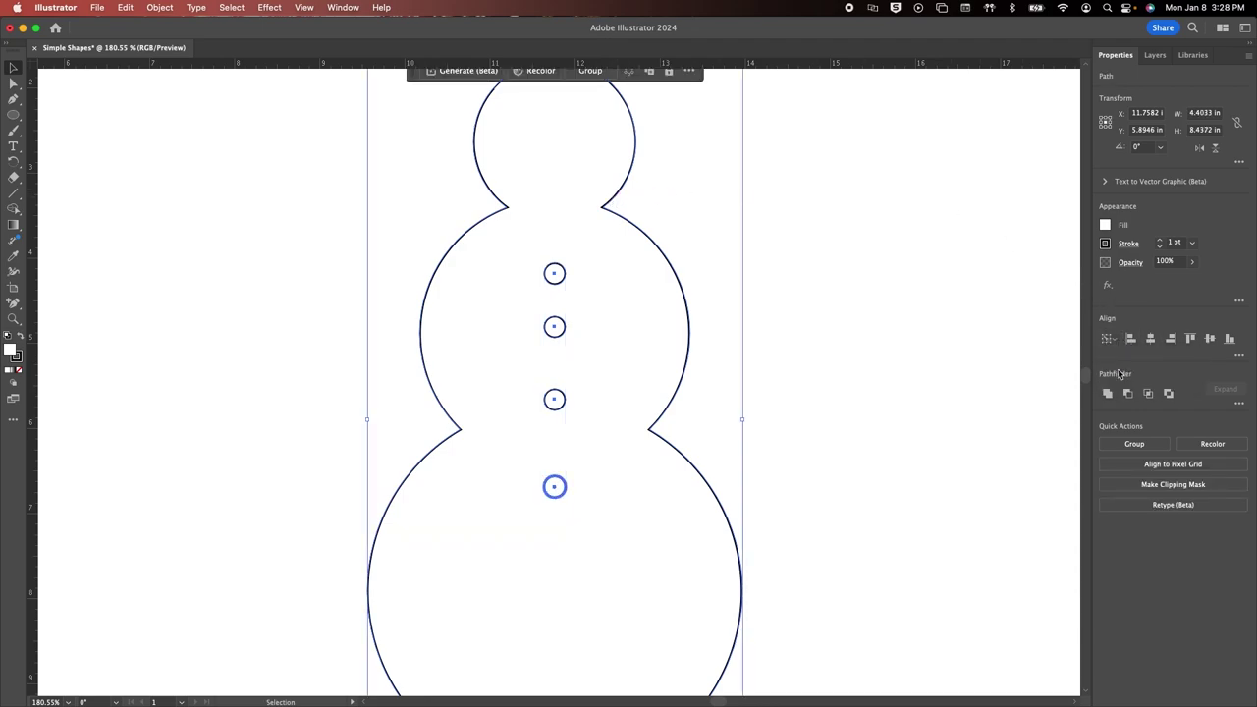
pyautogui.click(682, 288)
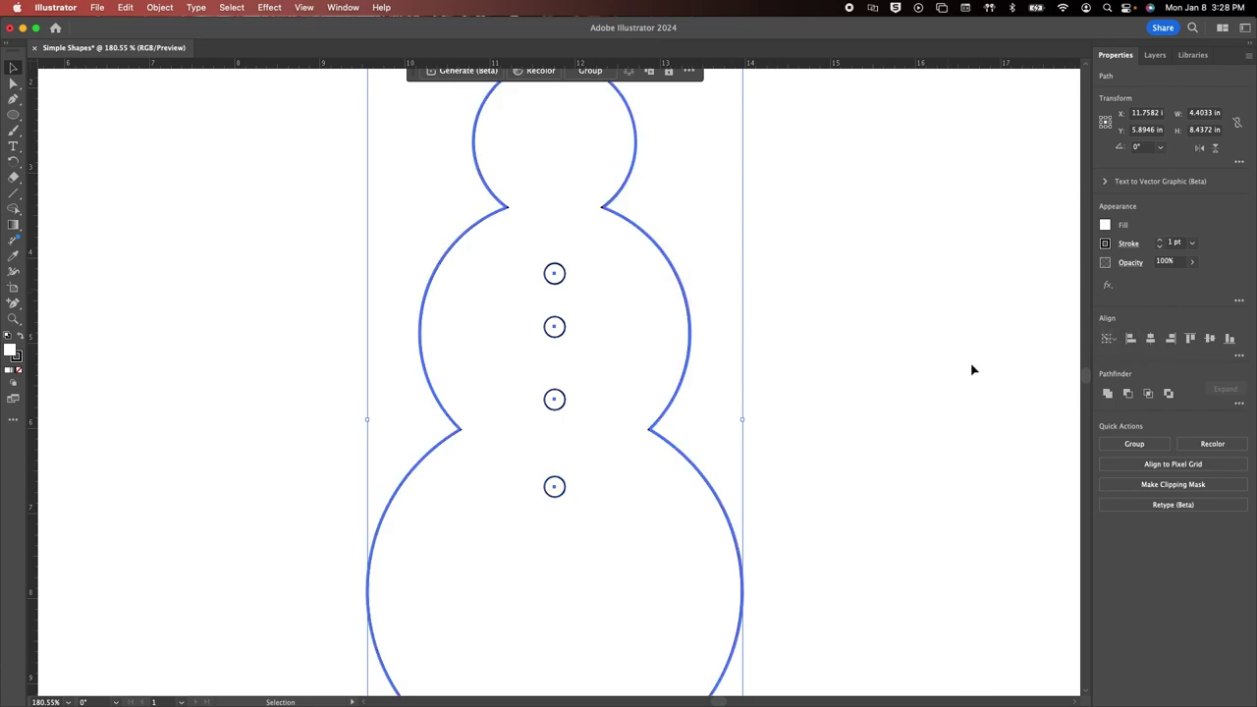
# Apply Vertical Distribute Space to the four button circles so they are evenly spaced.
pyautogui.click(897, 356)
pyautogui.click(553, 279)
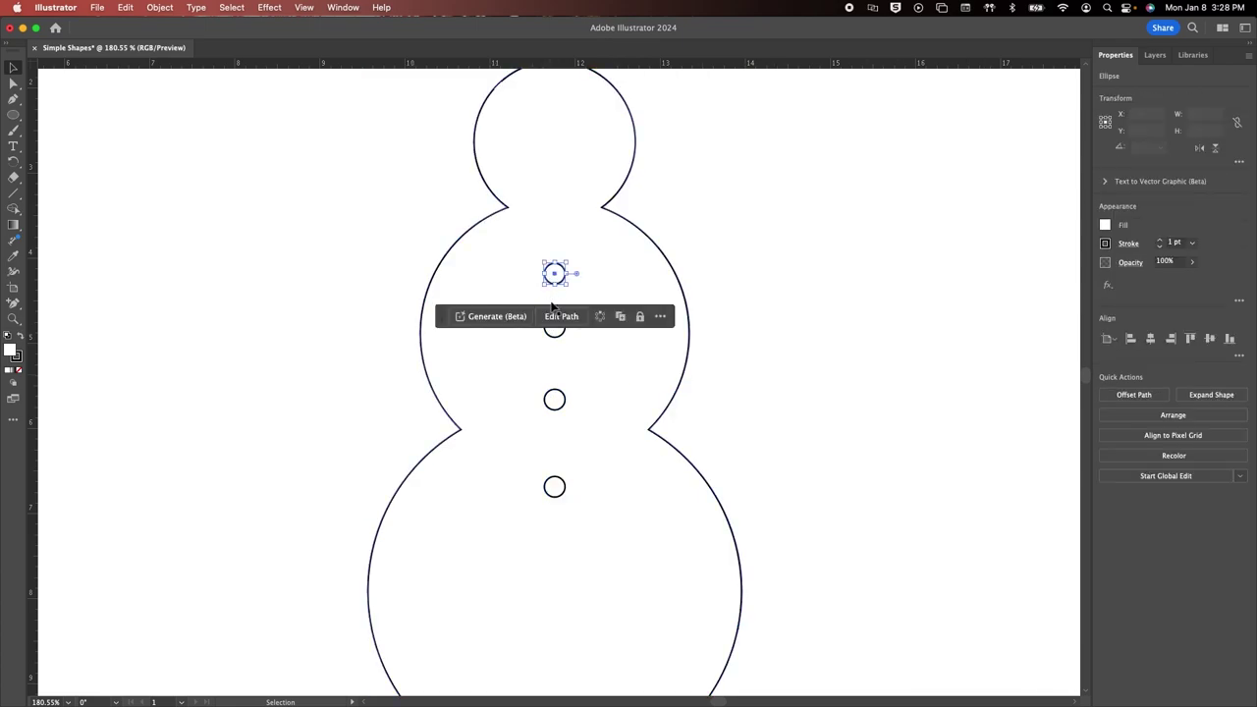
pyautogui.keyDown('shift'); pyautogui.click(553, 334); pyautogui.keyUp('shift')
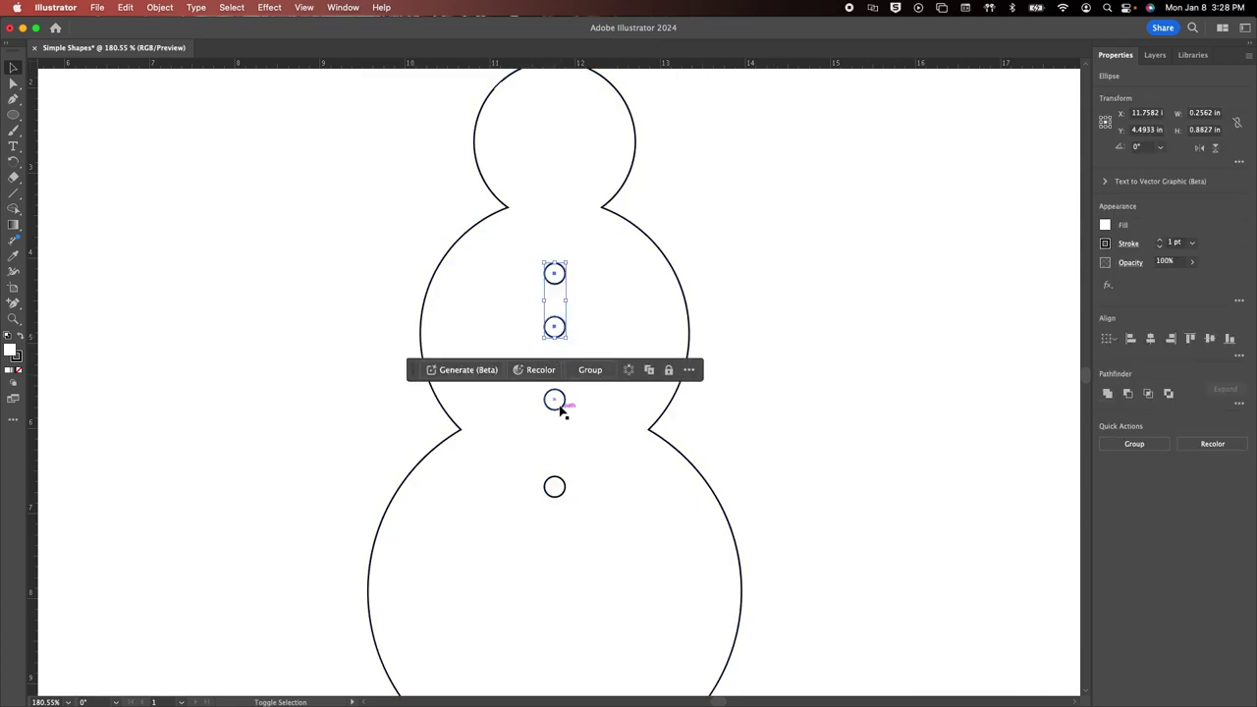
pyautogui.keyDown('shift'); pyautogui.click(556, 403); pyautogui.keyUp('shift')
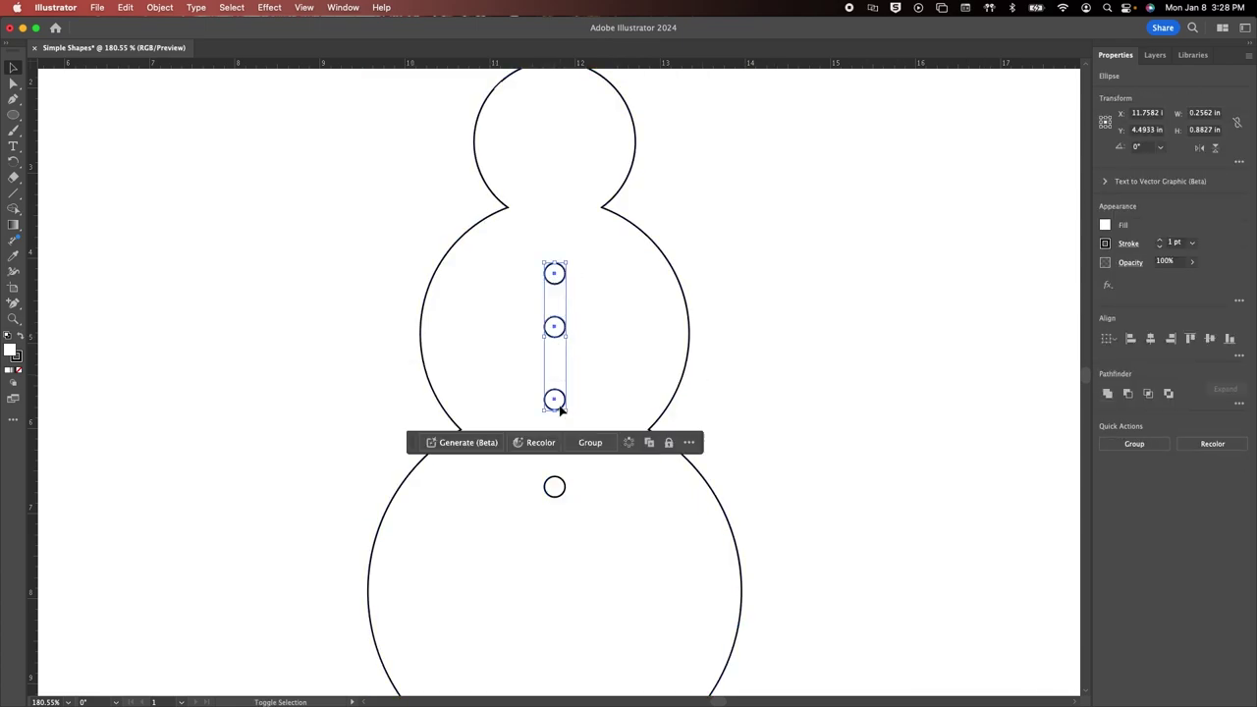
pyautogui.keyDown('shift'); pyautogui.click(565, 488); pyautogui.keyUp('shift')
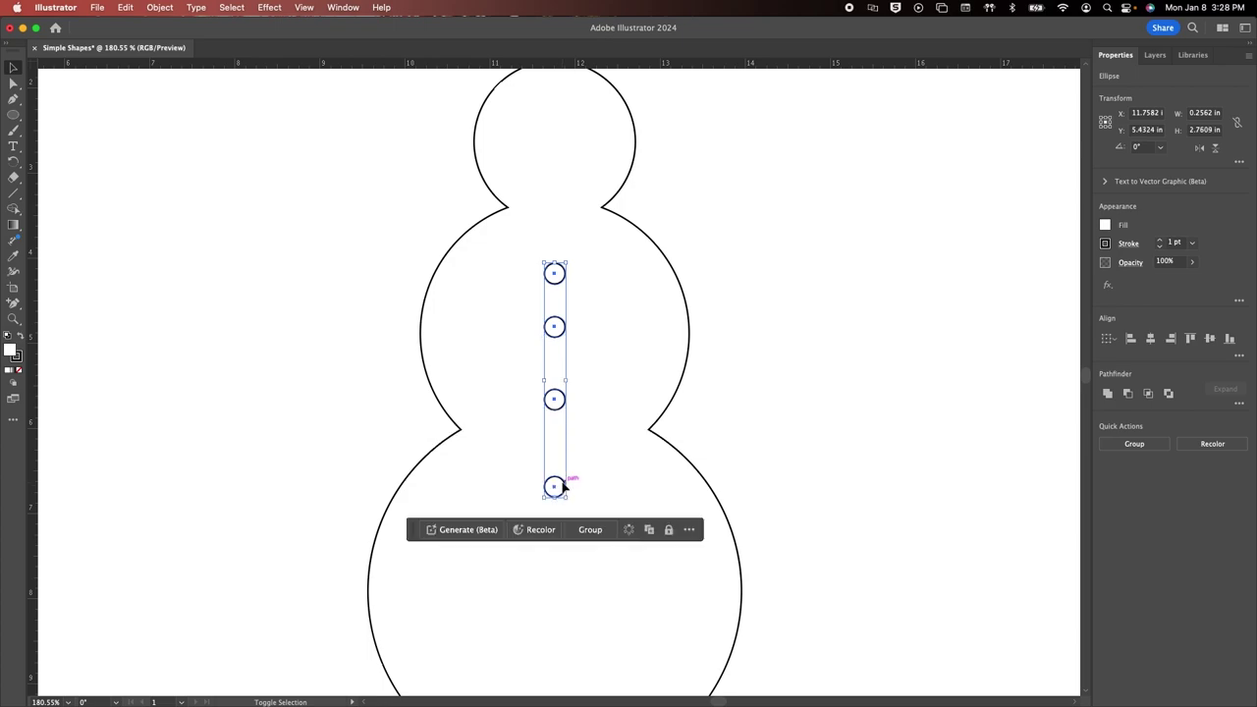
pyautogui.click(1239, 357)
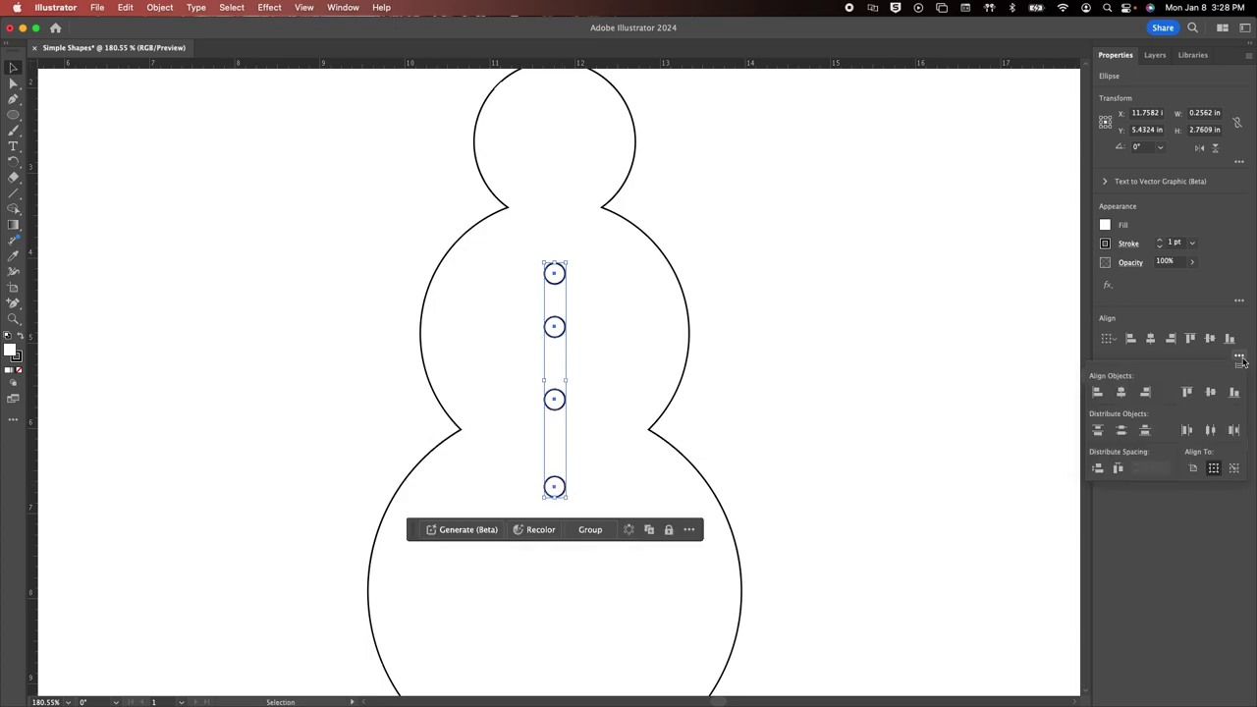
pyautogui.click(1097, 468)
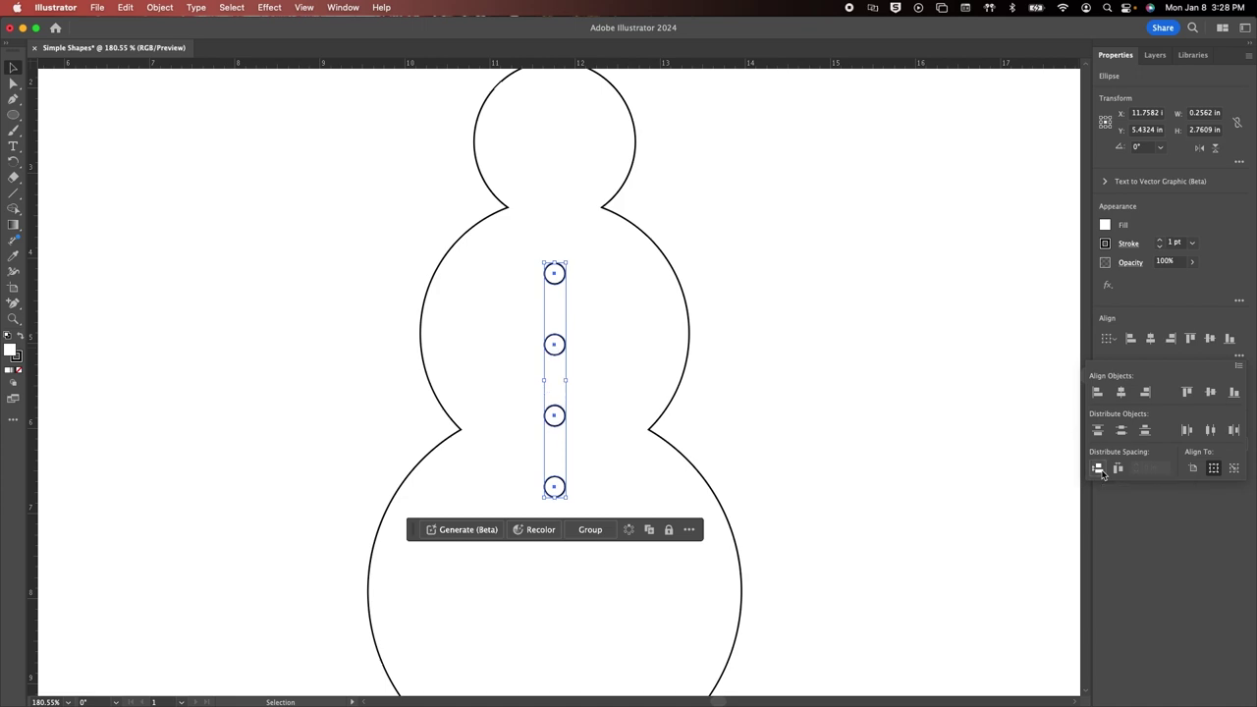
pyautogui.click(973, 407)
pyautogui.click(973, 406)
pyautogui.scroll(-2, 975, 407)
pyautogui.scroll(-2, 883, 435)
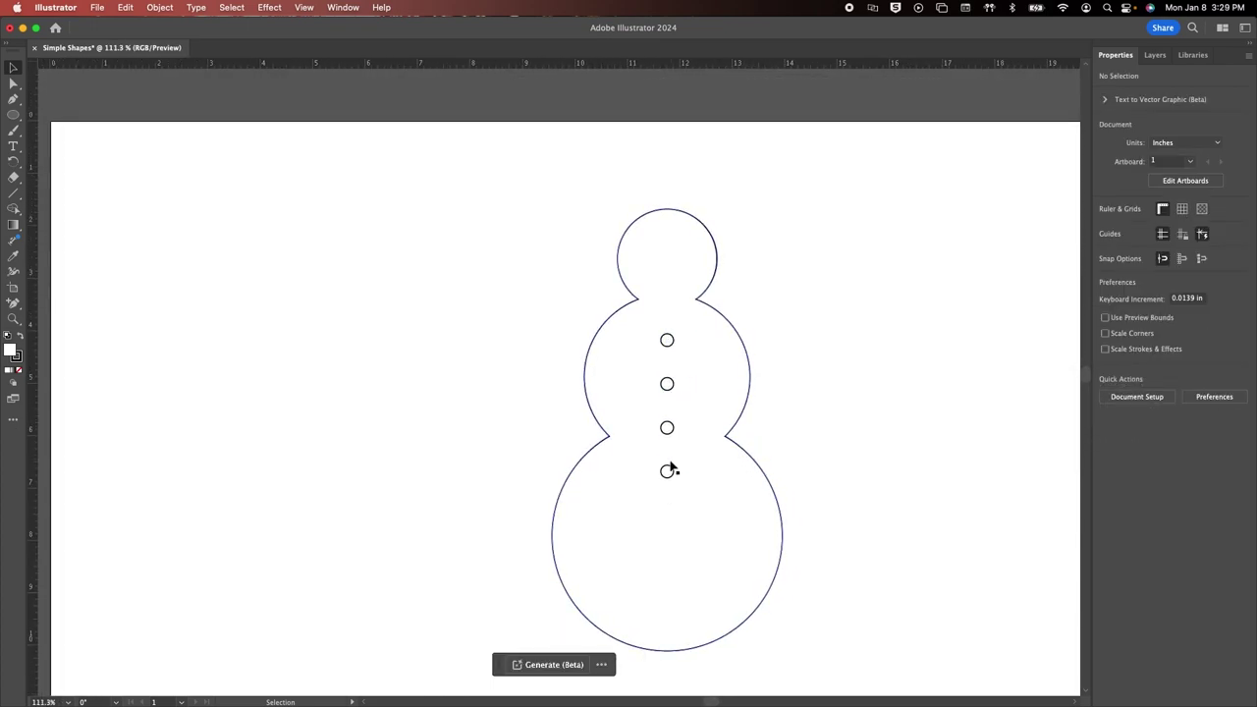
# Draw a flat ellipse in the snowman's head, then undo it.
pyautogui.hscroll(2, 674, 472)
pyautogui.scroll(1, 674, 471)
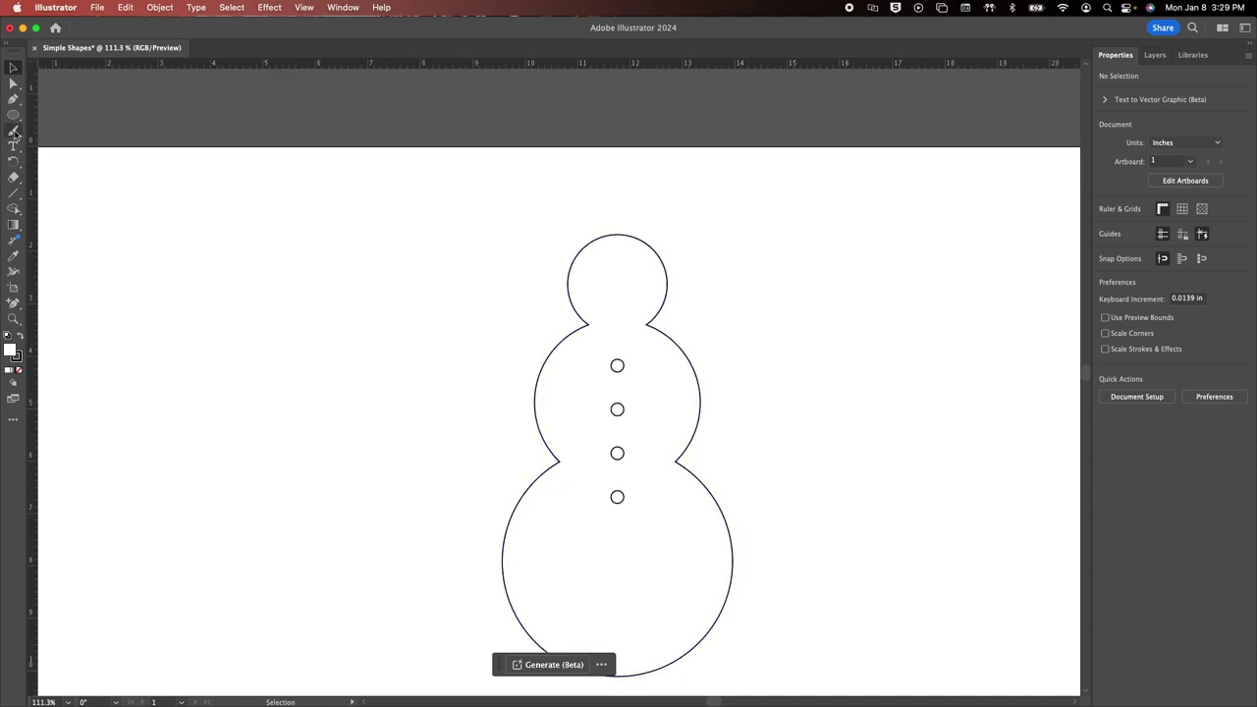
pyautogui.click(13, 114)
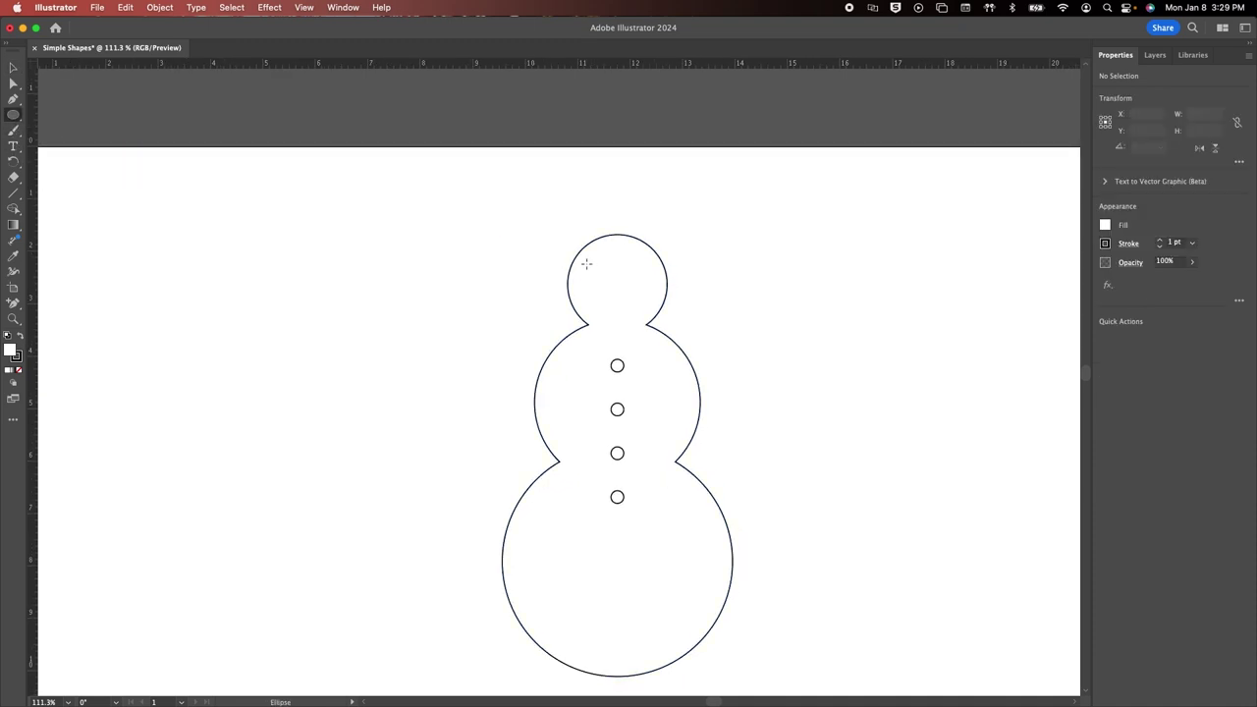
pyautogui.moveTo(585, 263); pyautogui.dragTo(603, 264)
pyautogui.press('v')
pyautogui.press('super+z')
pyautogui.hscroll(5, 537, 270)
pyautogui.scroll(-3, 536, 270)
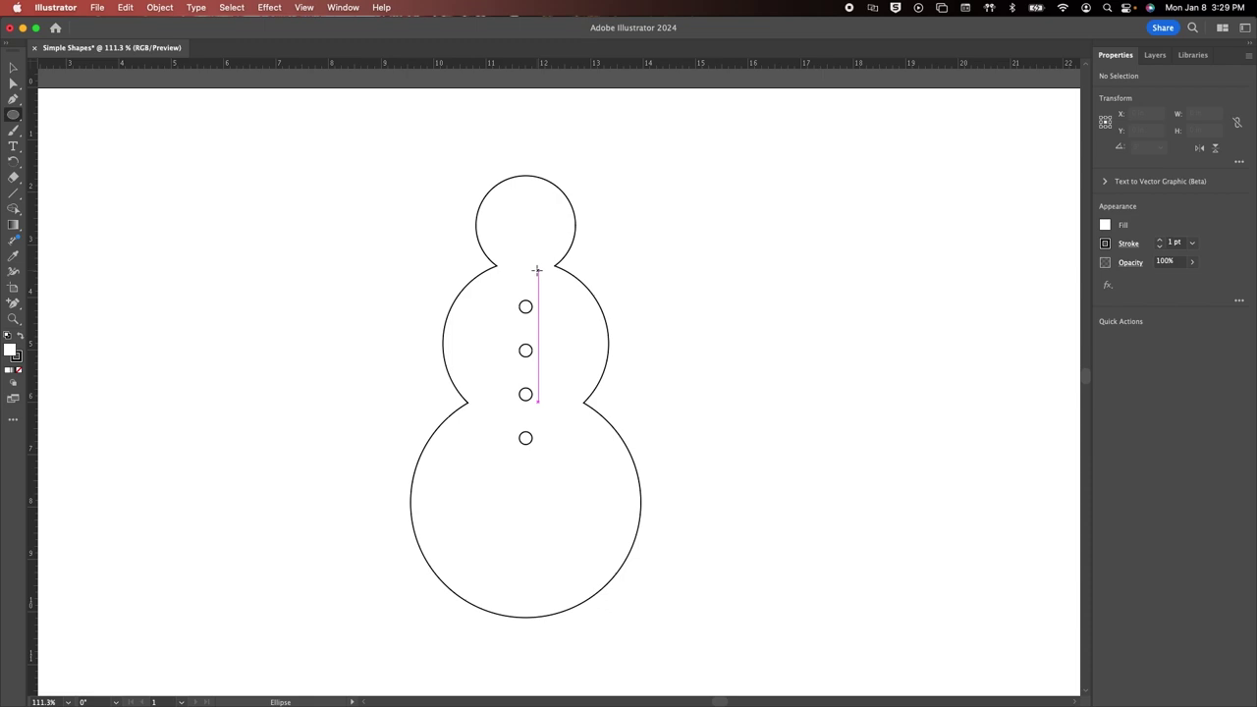
pyautogui.scroll(-6, 536, 270)
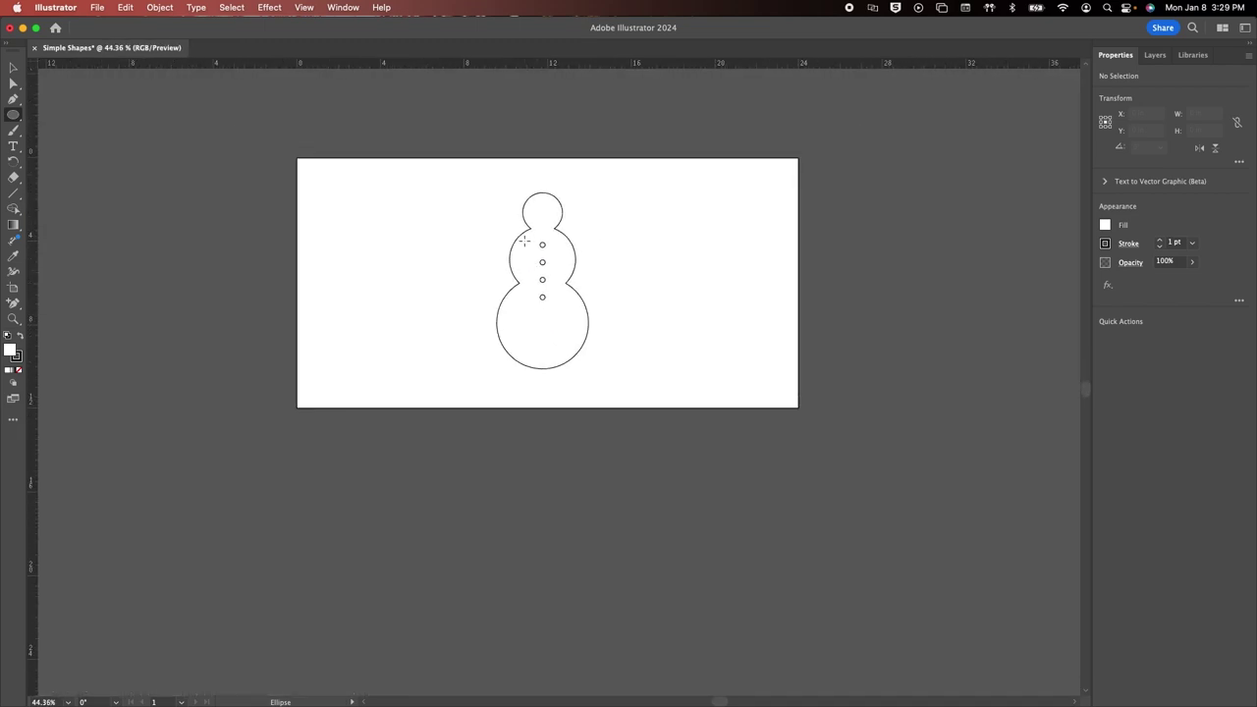
pyautogui.scroll(2, 524, 241)
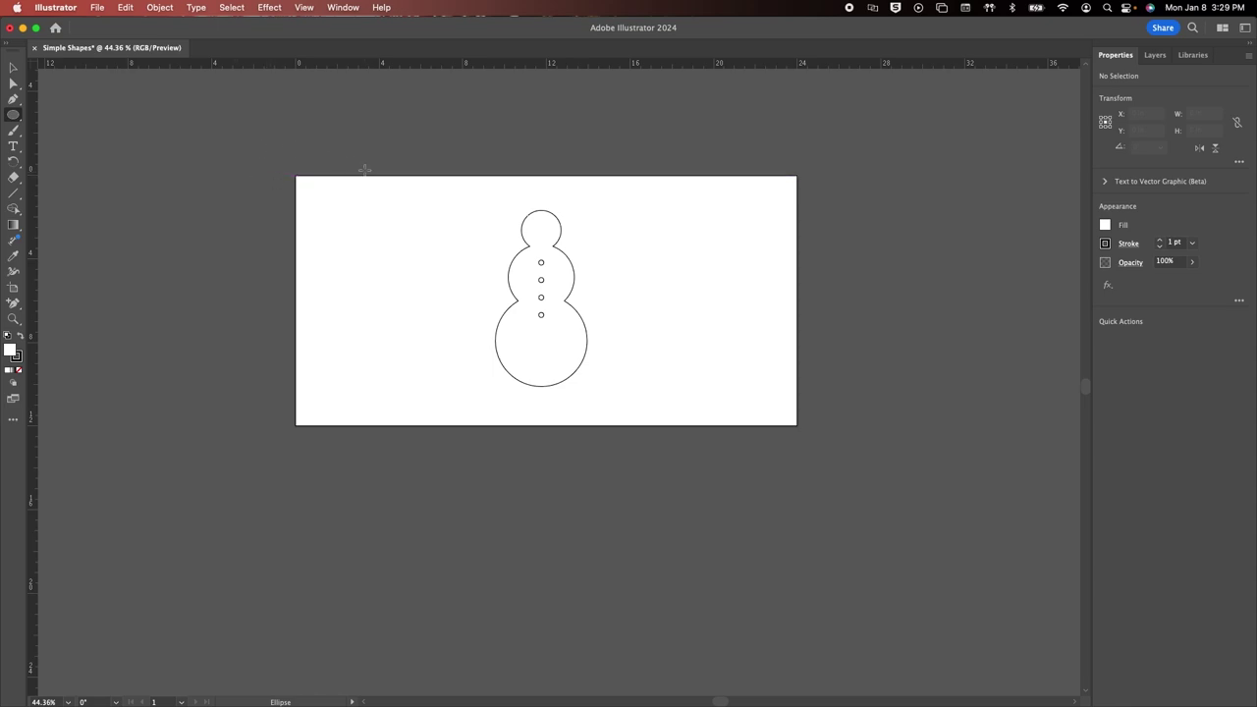
# Marquee-select the whole snowman and move it to the artboard's left side.
pyautogui.click(13, 67)
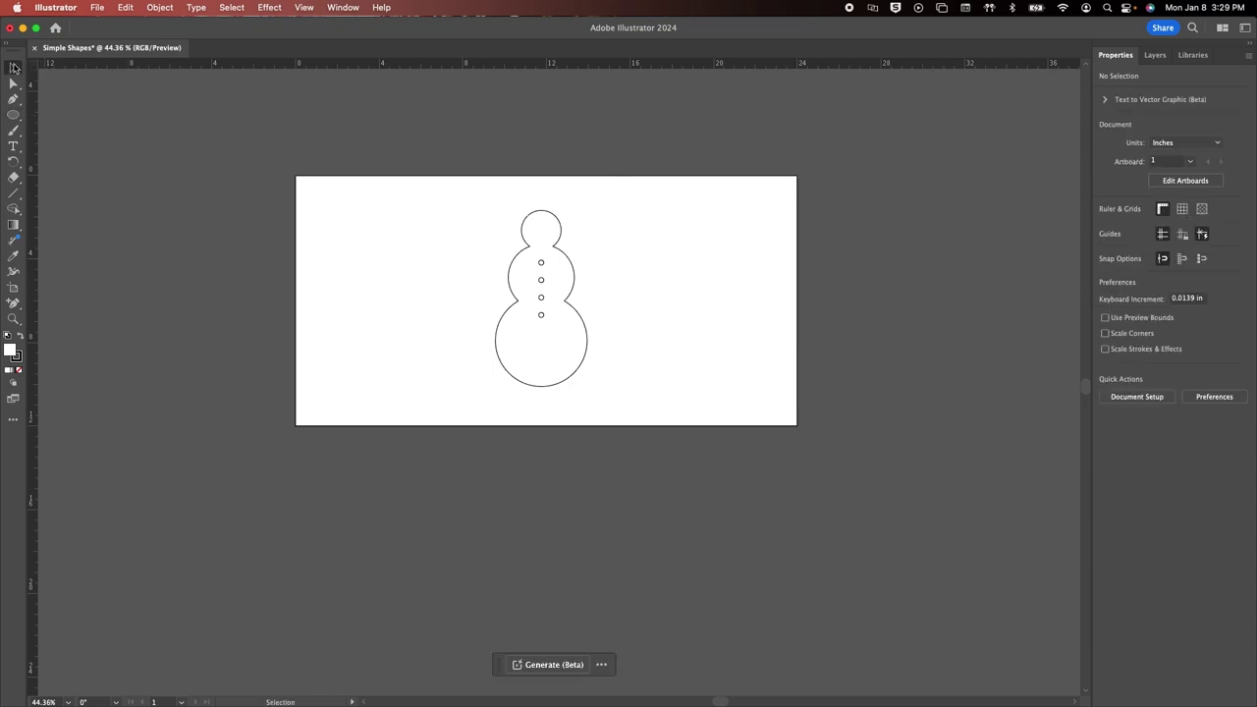
pyautogui.moveTo(488, 199); pyautogui.dragTo(636, 427)
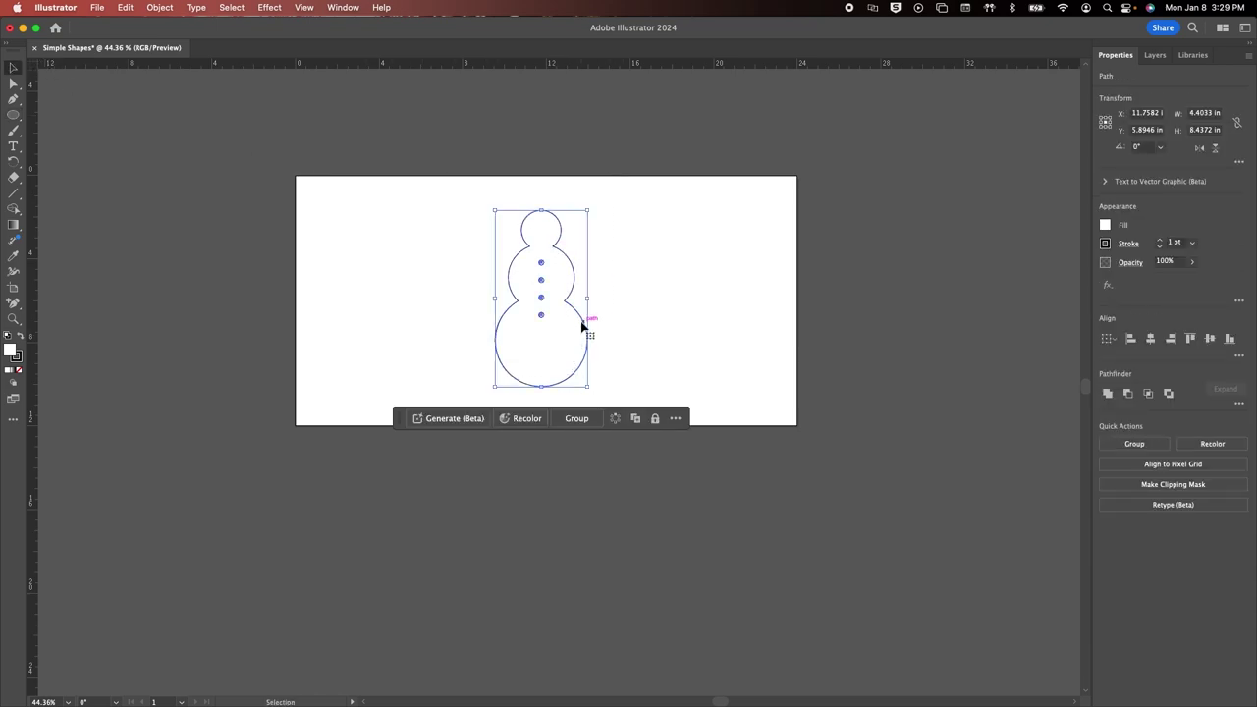
pyautogui.moveTo(581, 325); pyautogui.dragTo(429, 340)
pyautogui.click(551, 341)
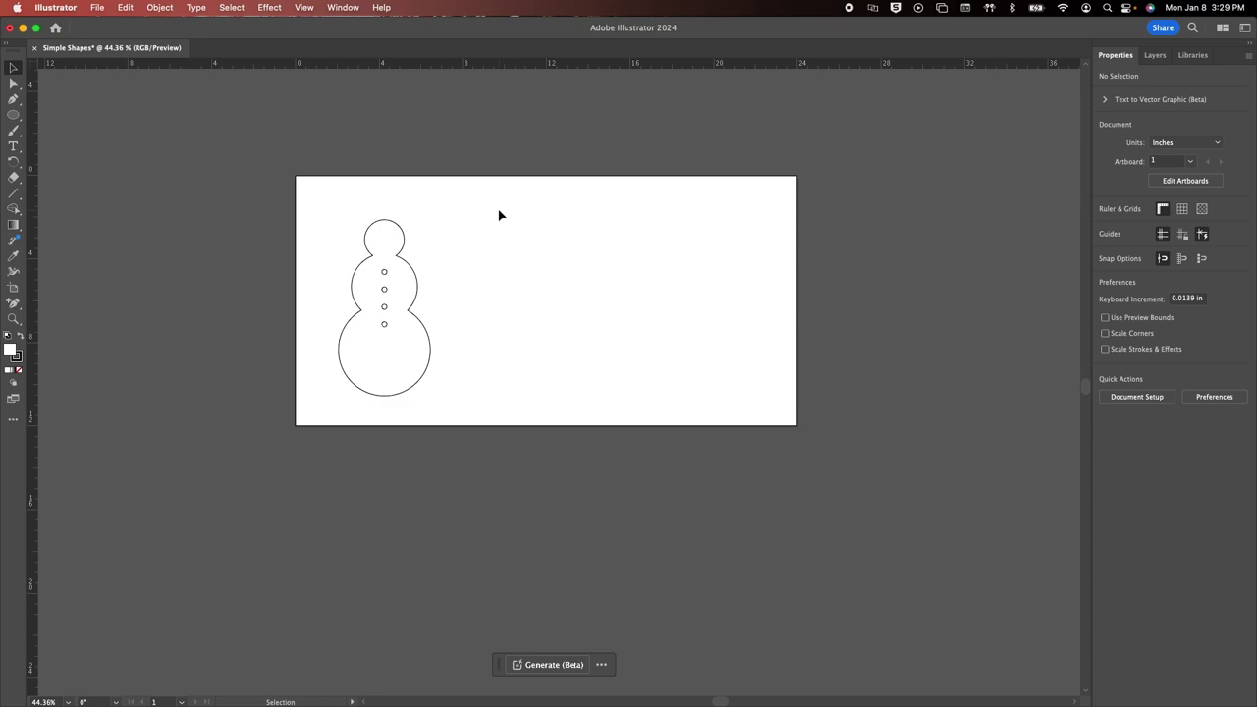
# Draw two circles to the right of the snowman, placing the second beside the first.
pyautogui.click(13, 115)
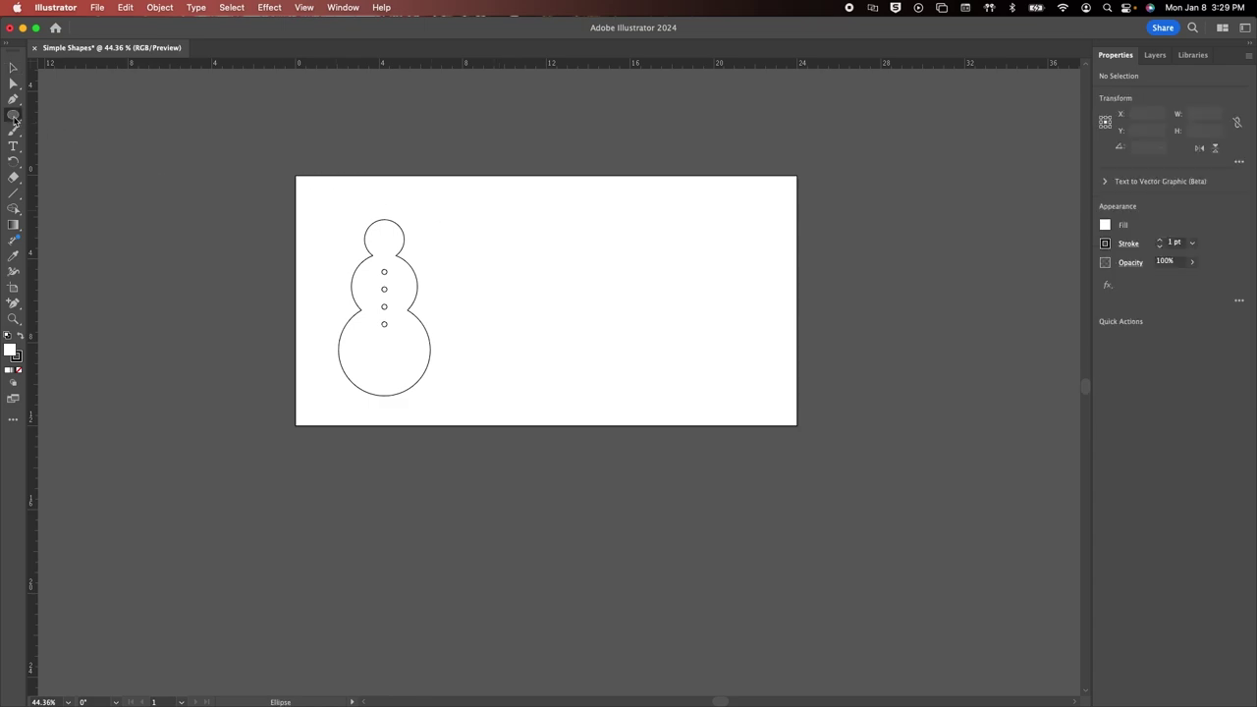
pyautogui.moveTo(514, 244); pyautogui.dragTo(609, 337)
pyautogui.moveTo(628, 244); pyautogui.dragTo(732, 347)
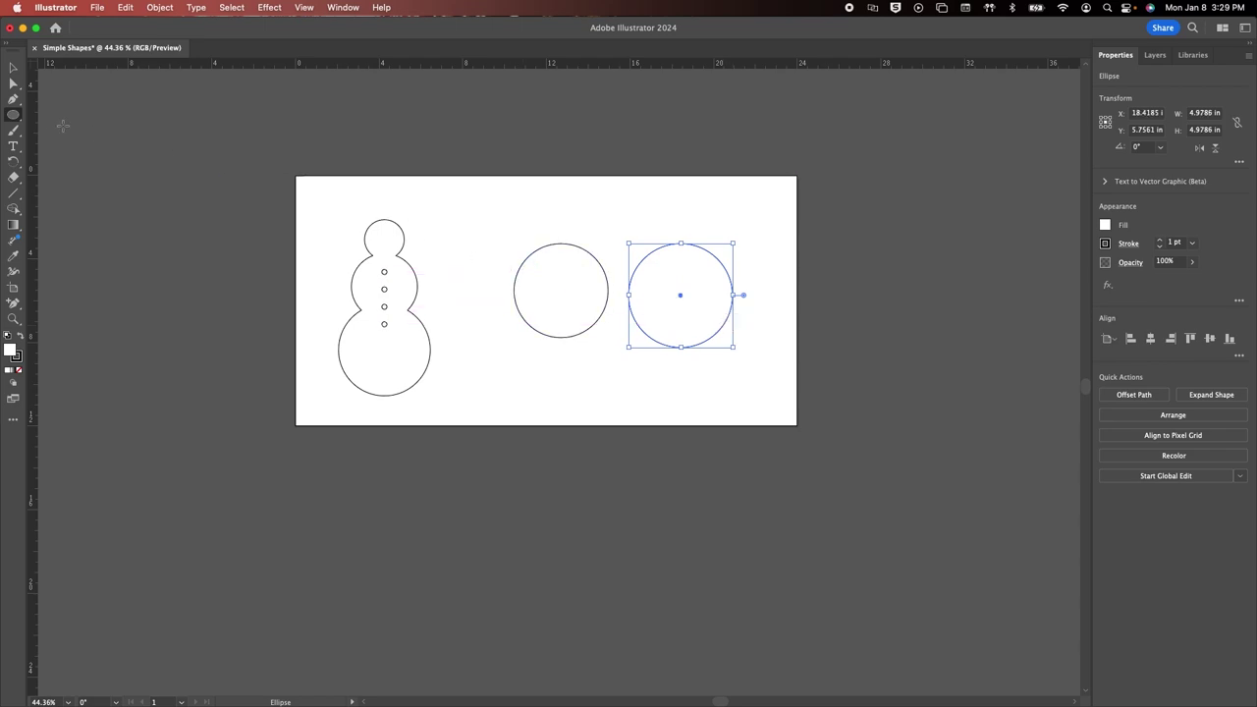
pyautogui.press('v')
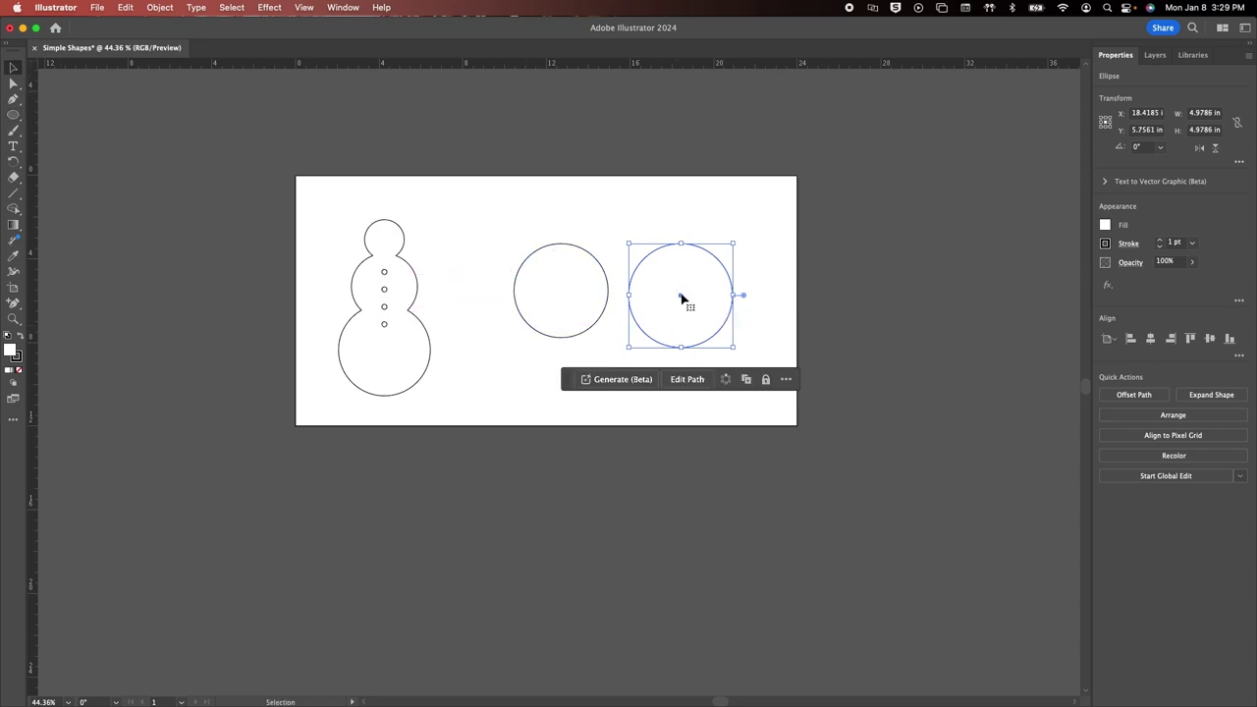
pyautogui.moveTo(681, 297); pyautogui.dragTo(665, 291)
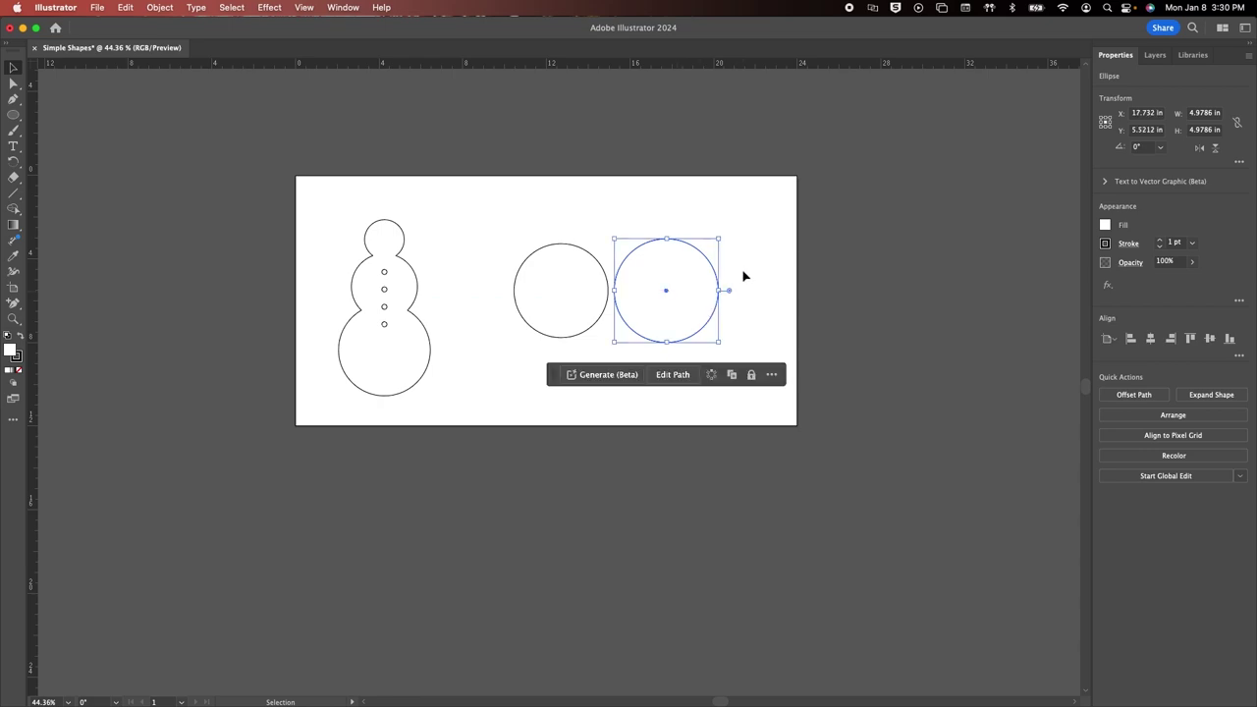
# Fill the right circle cyan and the left circle yellow from the Fill swatches.
pyautogui.click(1105, 225)
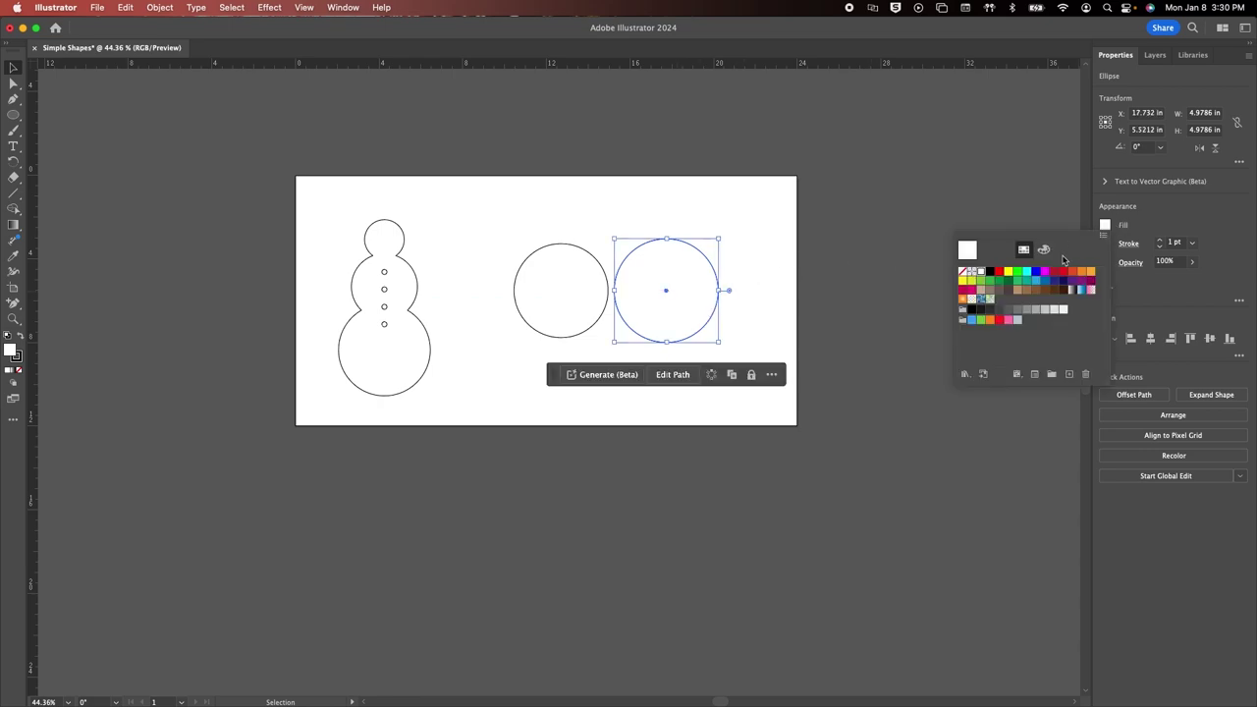
pyautogui.click(1027, 276)
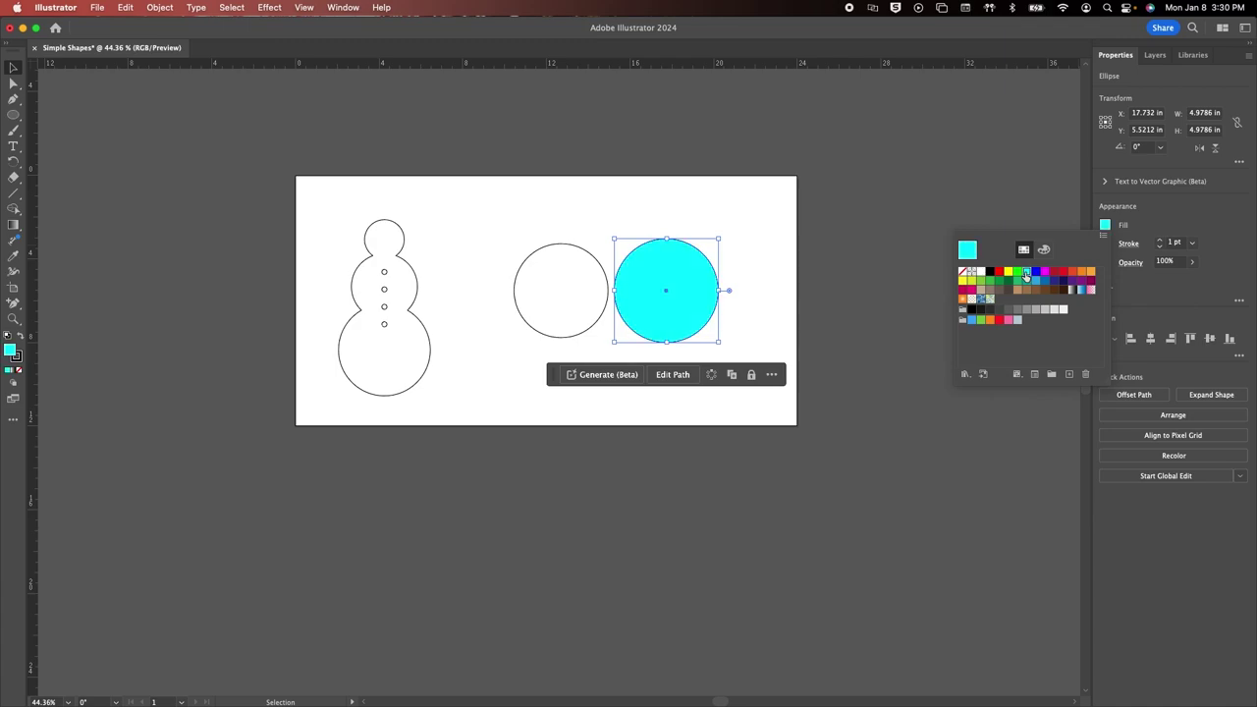
pyautogui.click(571, 329)
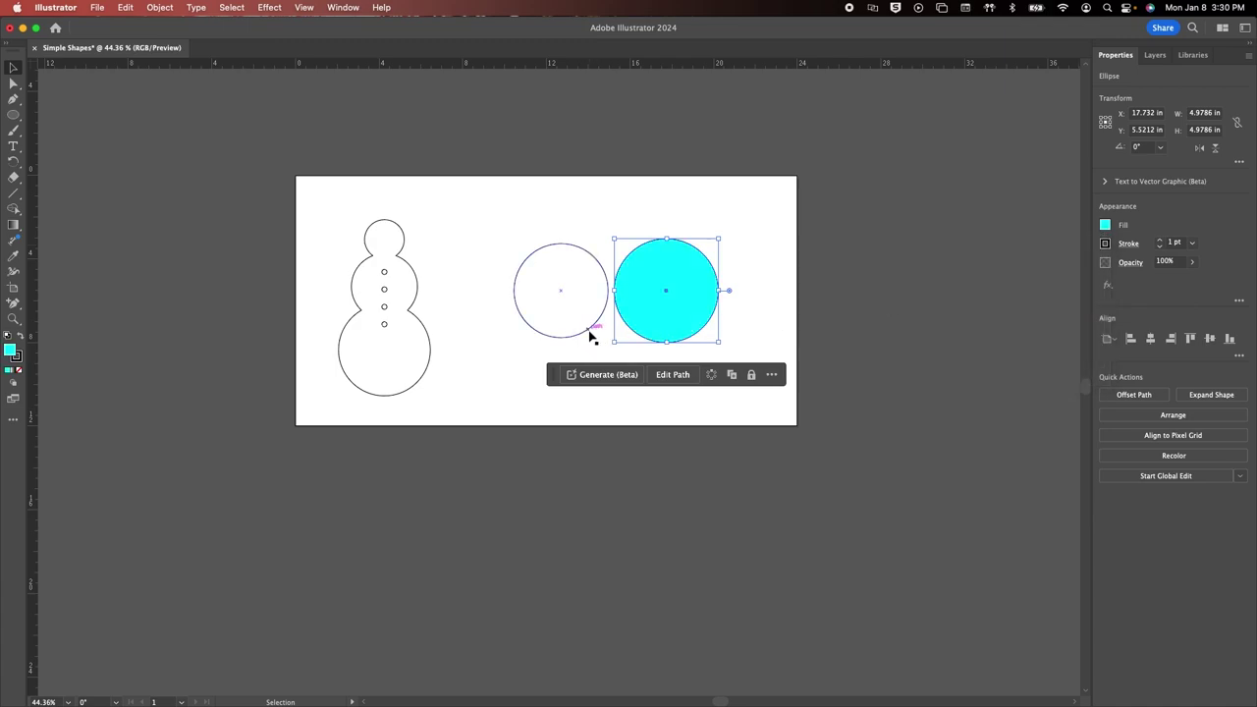
pyautogui.click(590, 332)
pyautogui.click(1104, 226)
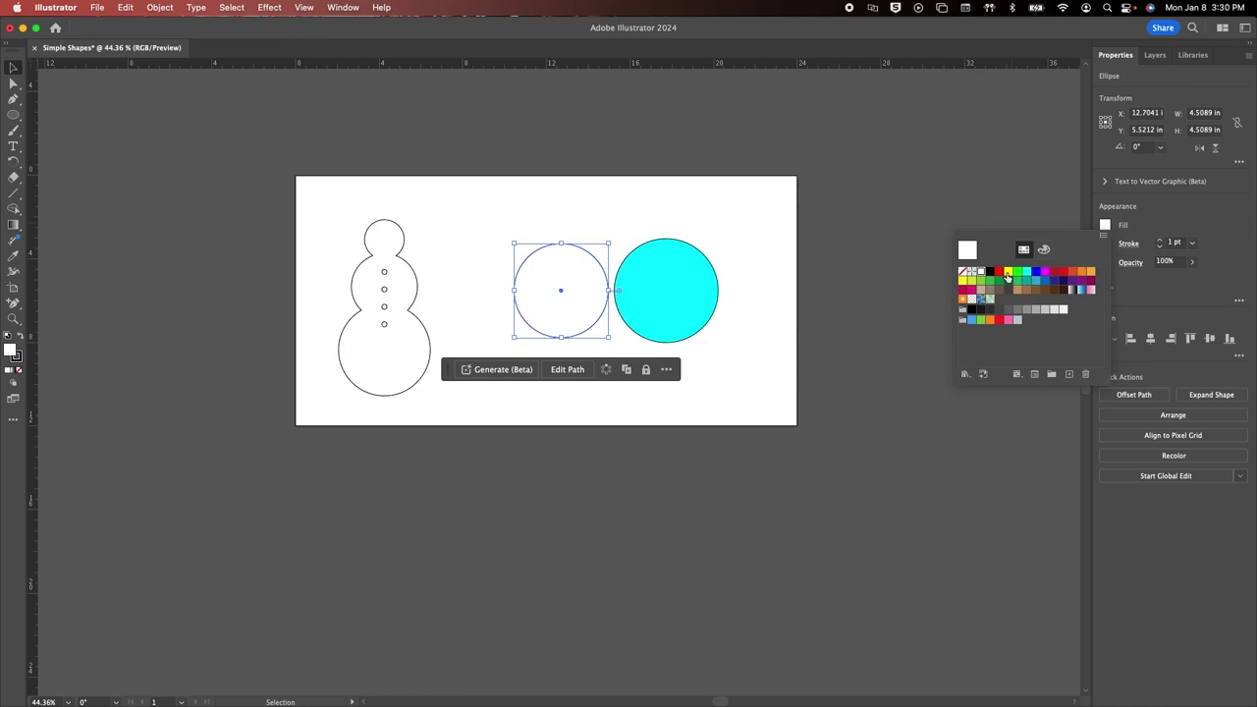
pyautogui.click(1006, 275)
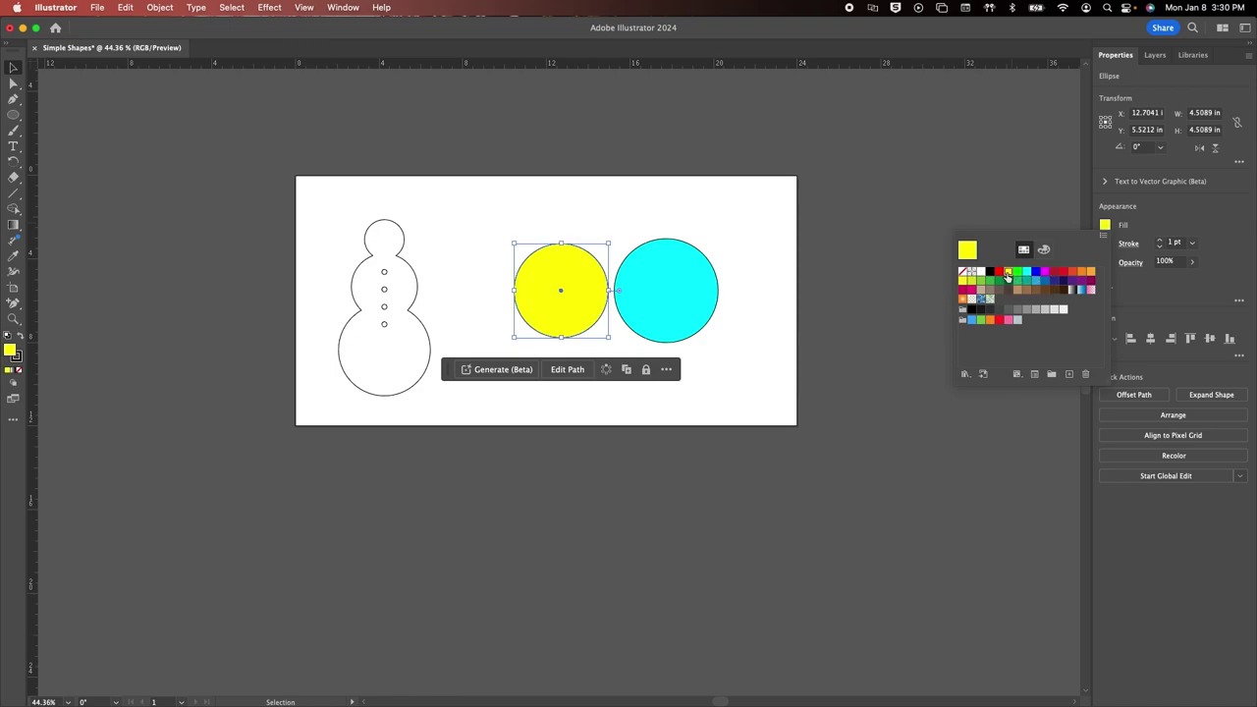
pyautogui.click(869, 360)
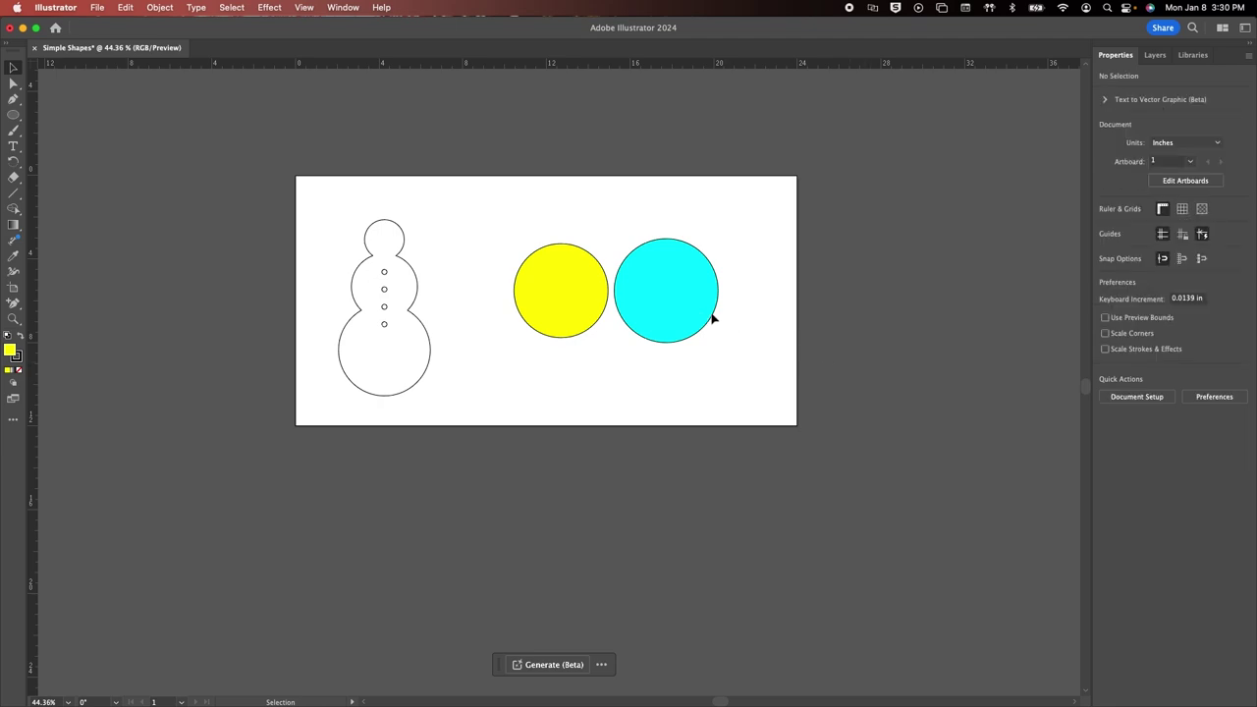
# Slide the cyan circle onto the yellow one and apply Bring to Front to the yellow circle.
pyautogui.moveTo(681, 313); pyautogui.dragTo(630, 317)
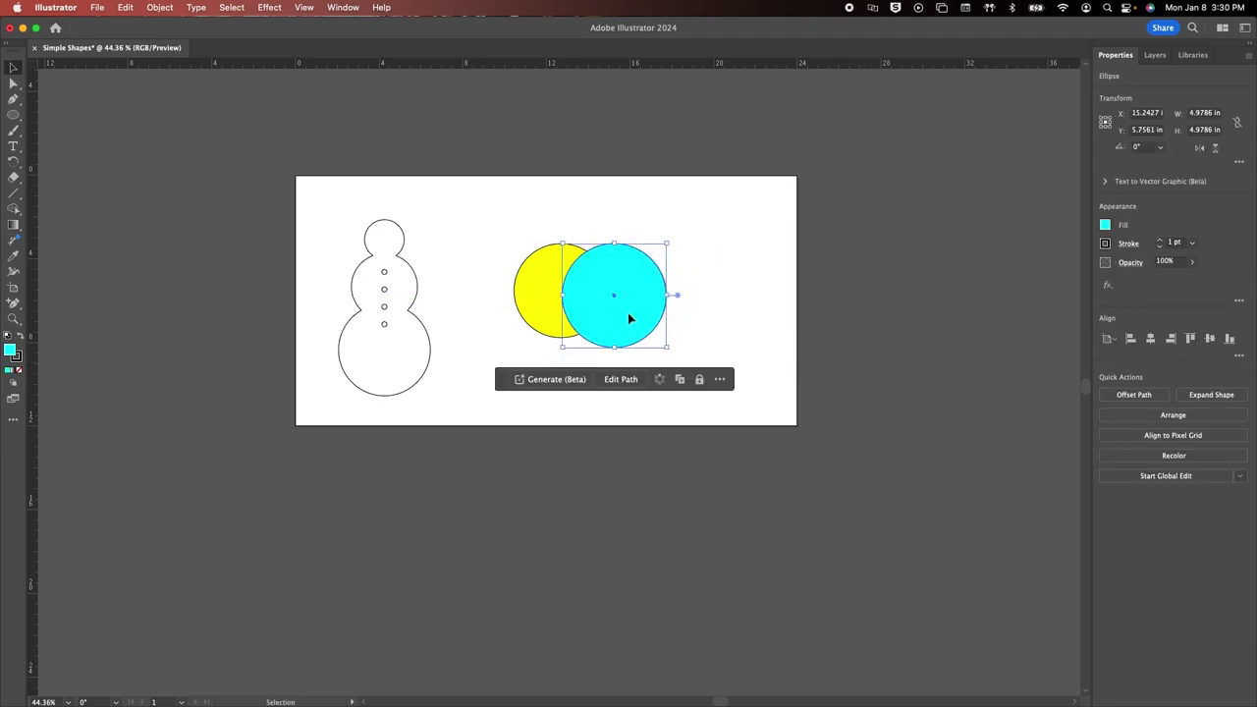
pyautogui.click(546, 311)
pyautogui.rightClick(544, 310)
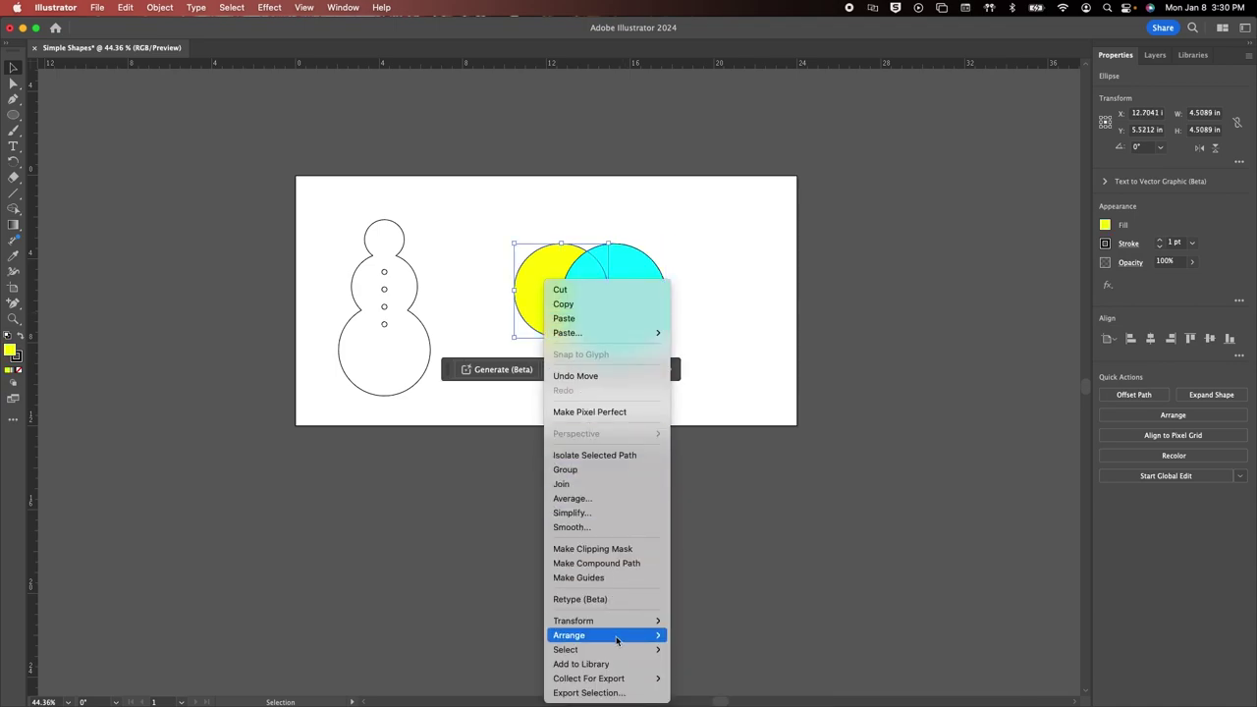
pyautogui.moveTo(619, 636)
pyautogui.click(707, 632)
pyautogui.click(708, 371)
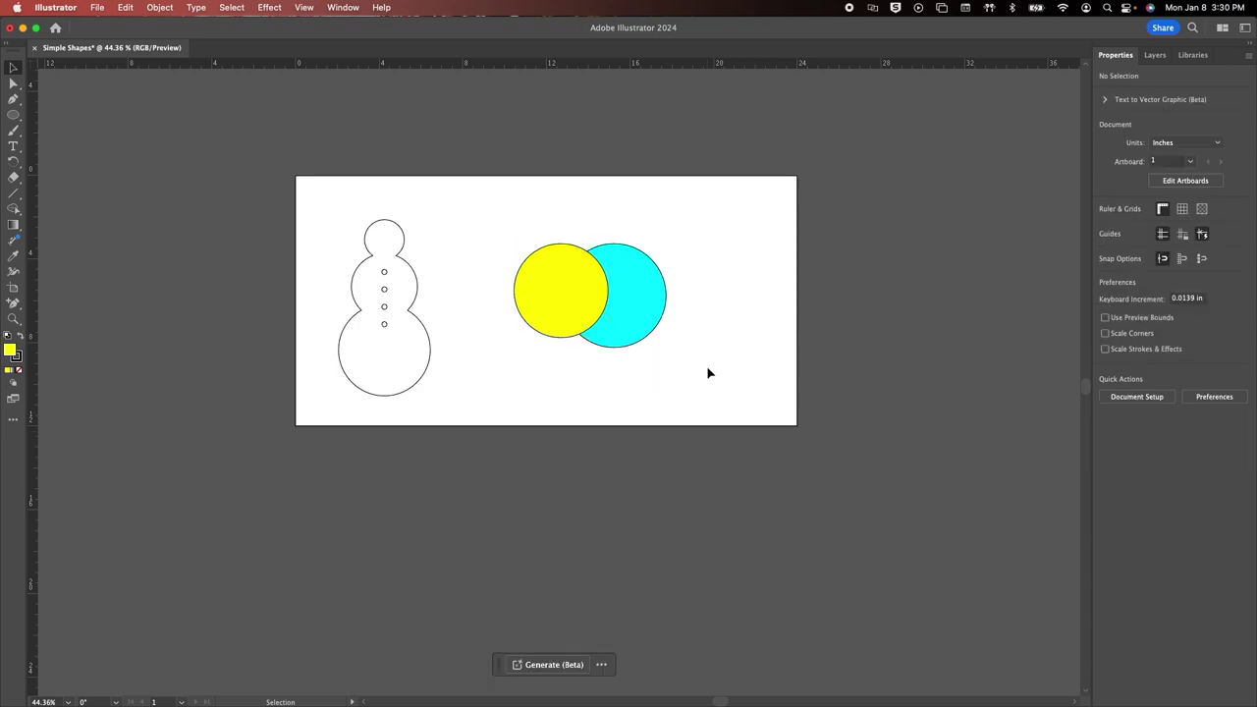
# Readjust the cyan circle so it partly overlaps the yellow circle's right side.
pyautogui.moveTo(633, 306)
pyautogui.mouseDown()
pyautogui.moveTo(683, 295)
pyautogui.moveTo(647, 297)
pyautogui.mouseUp()
pyautogui.click(645, 210)
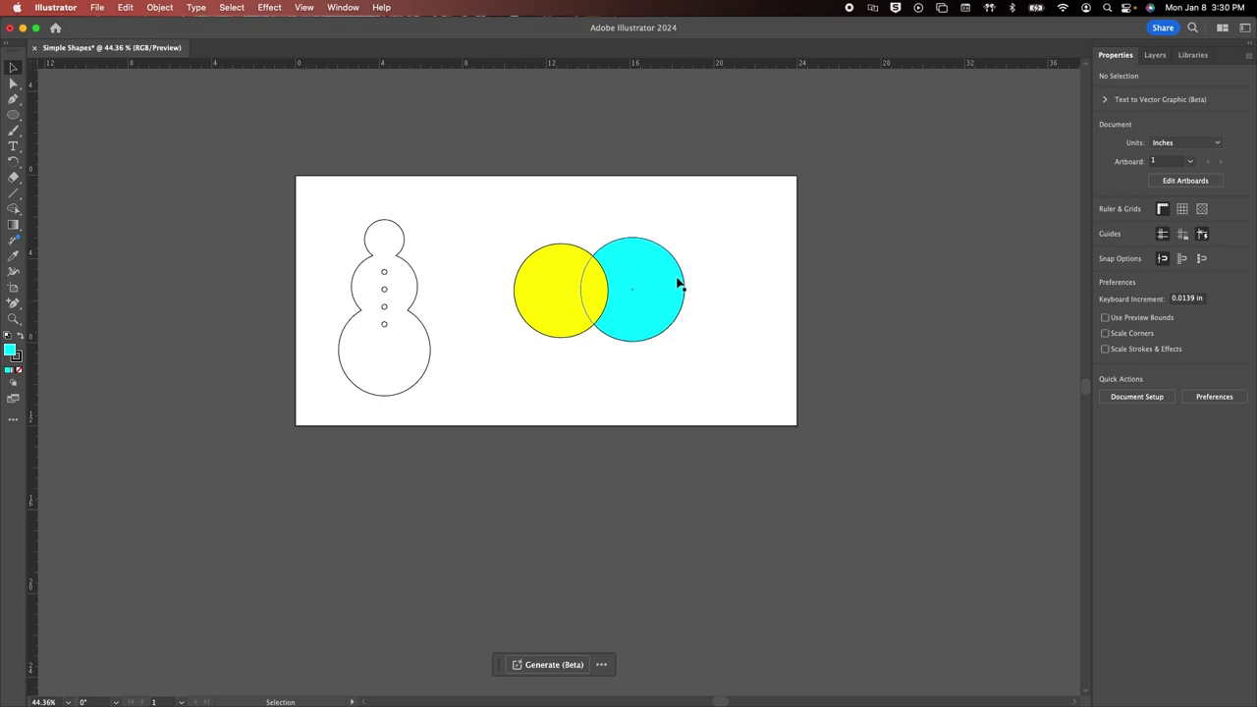
pyautogui.moveTo(682, 278); pyautogui.dragTo(647, 275)
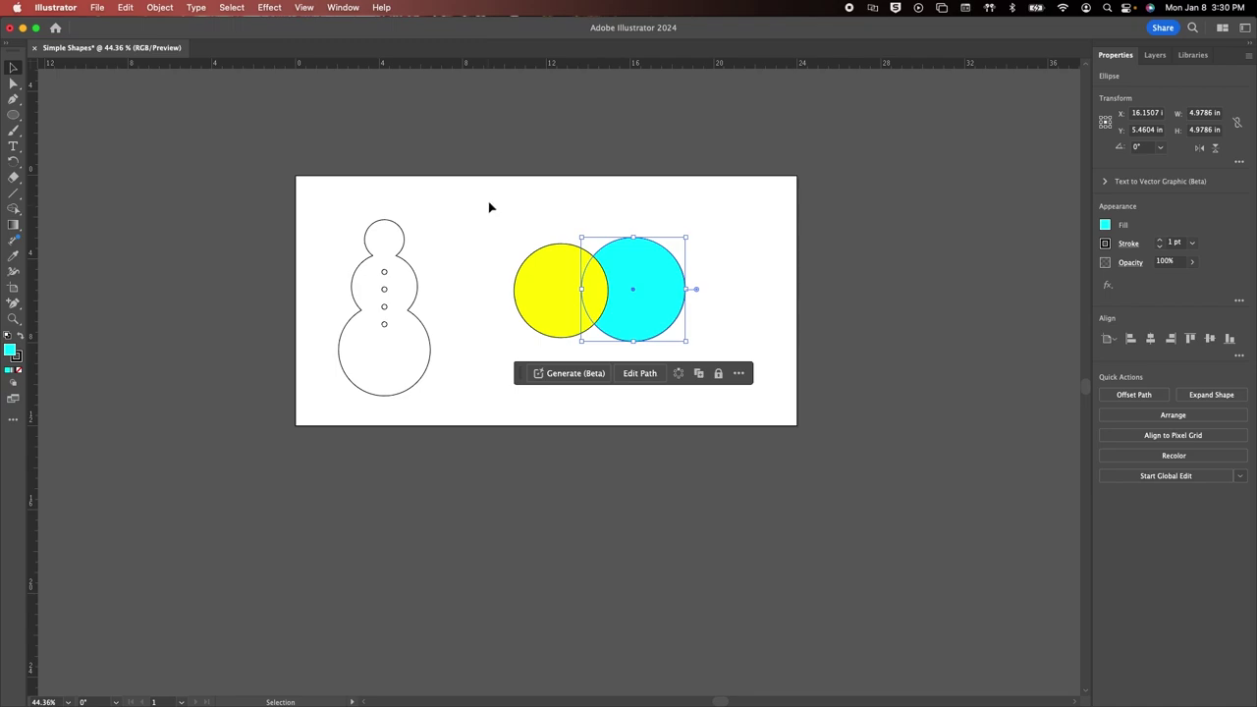
# Unite the two overlapping circles in Pathfinder, then undo the merge.
pyautogui.moveTo(489, 200); pyautogui.dragTo(751, 367)
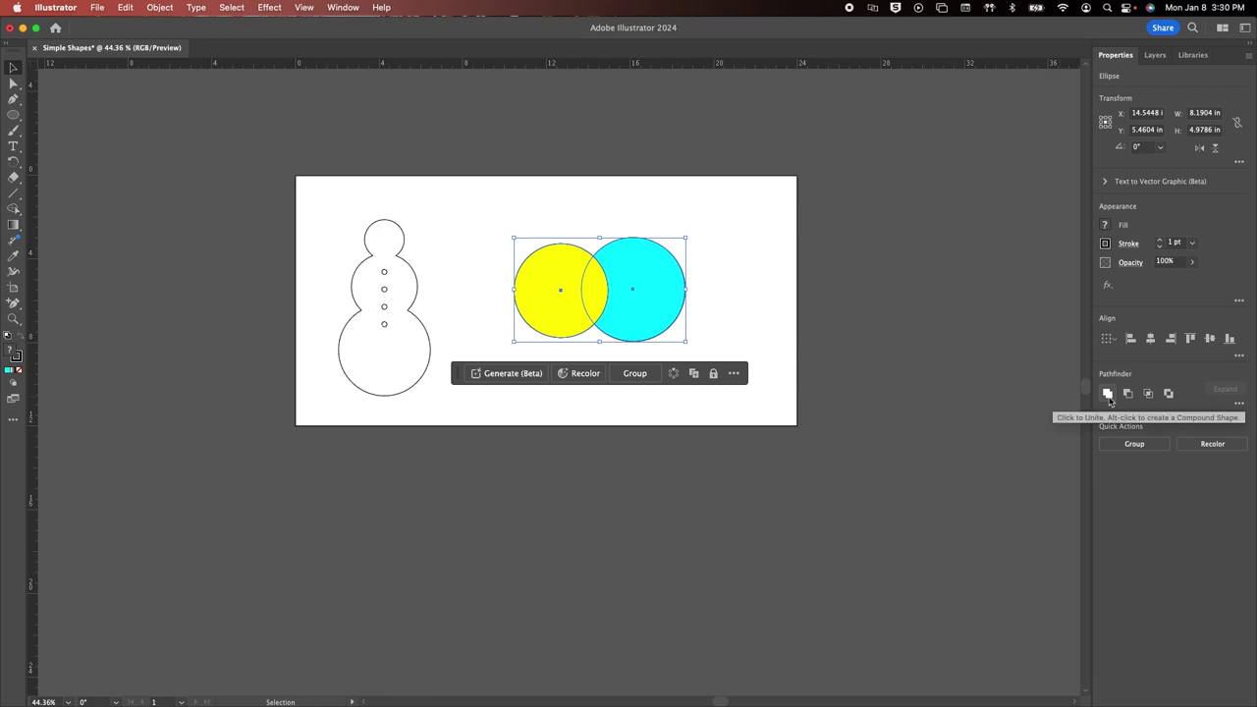
pyautogui.click(1108, 394)
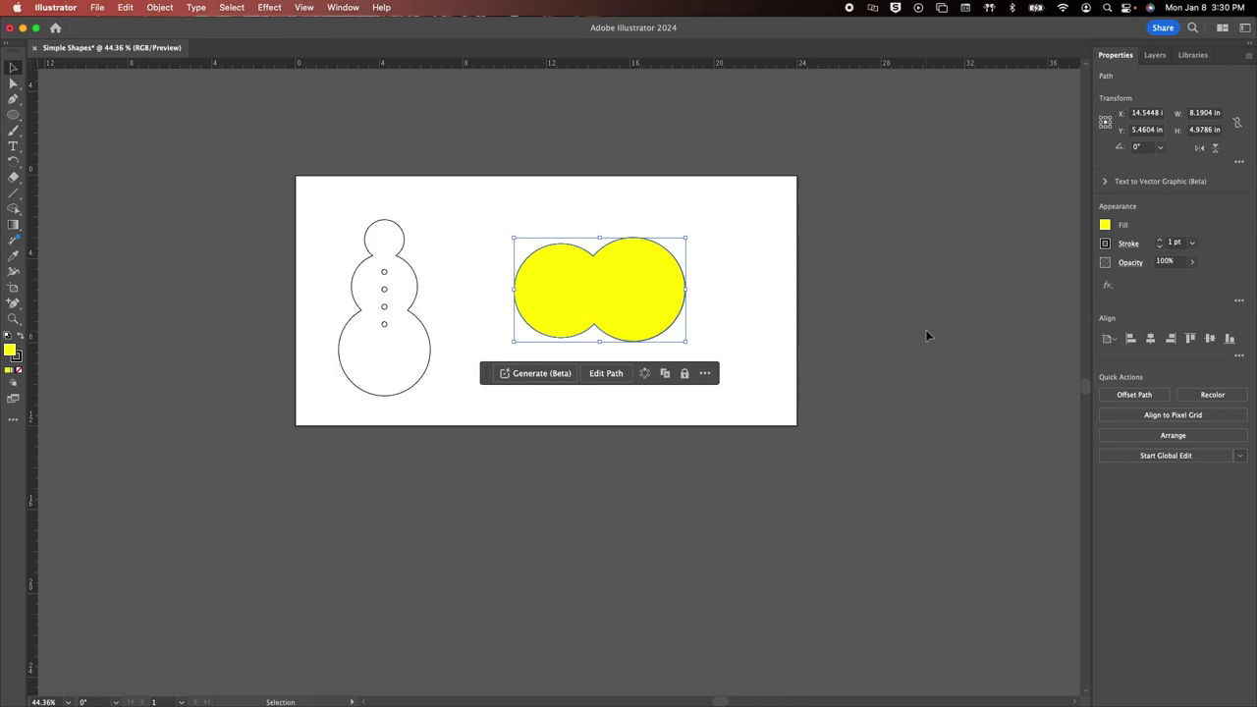
pyautogui.press('super+z')
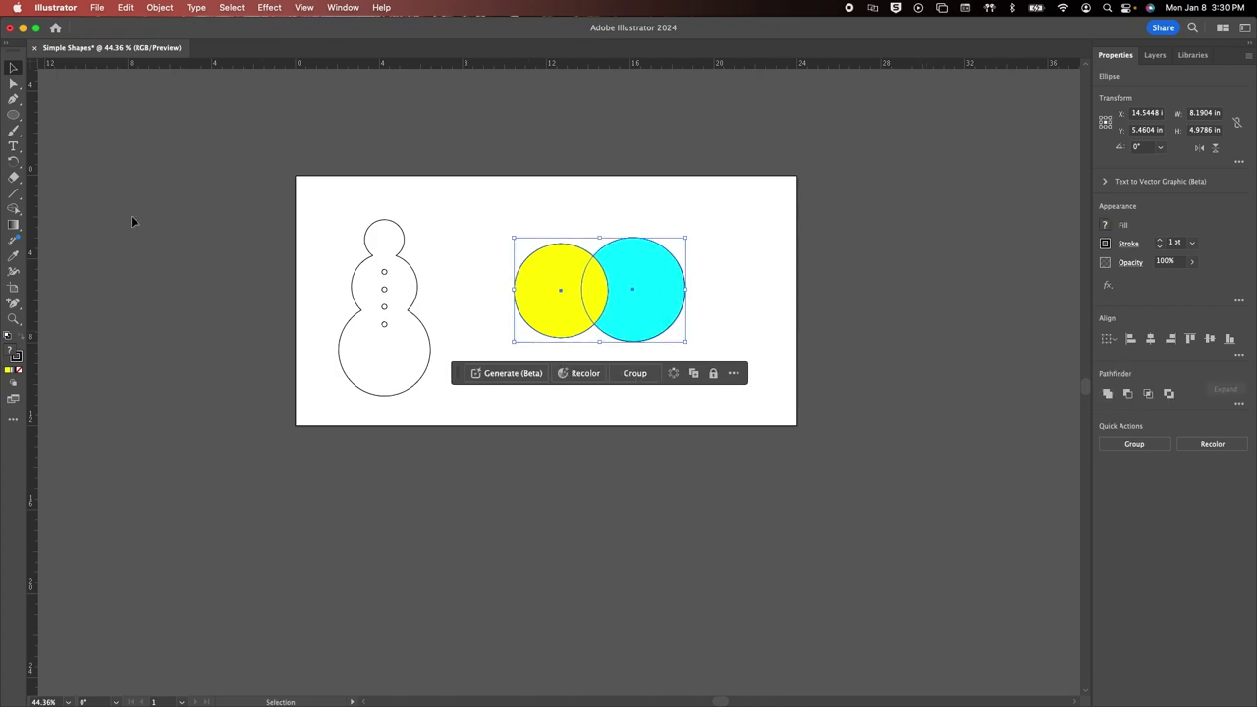
# Merge yellow and cyan with the Shape Builder, then undo it to restore both circles.
pyautogui.click(13, 208)
pyautogui.moveTo(547, 295); pyautogui.dragTo(633, 294)
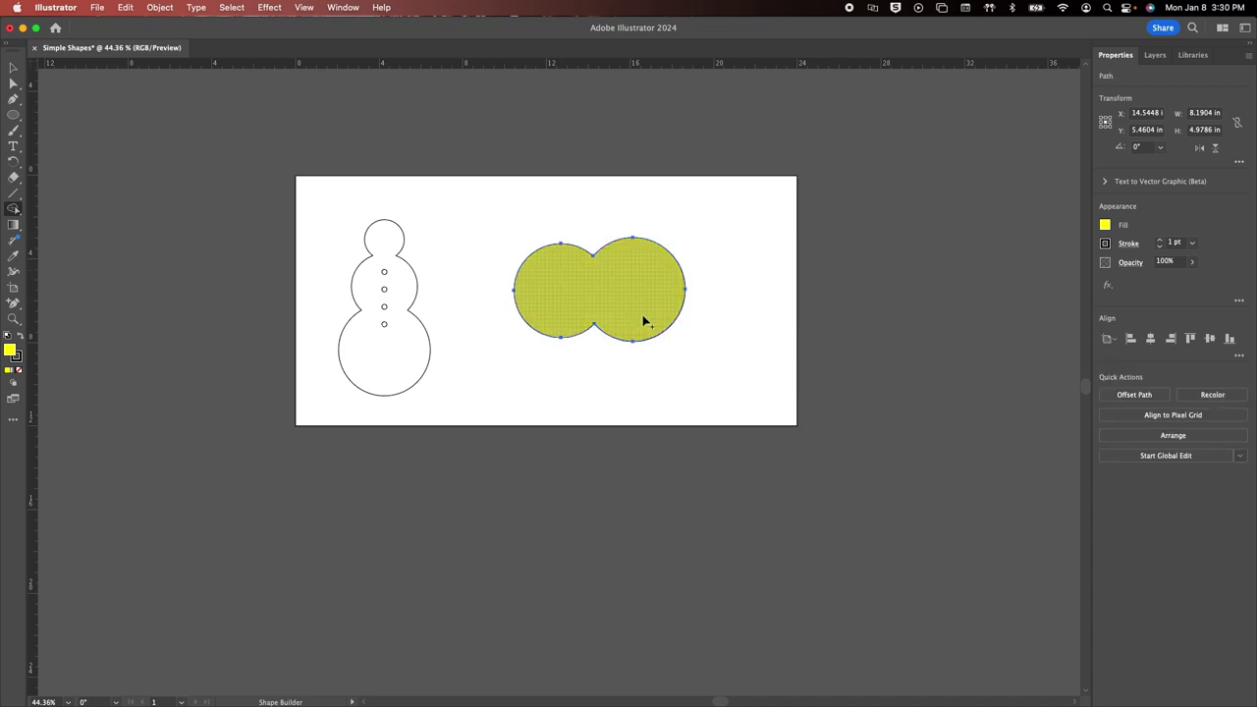
pyautogui.press('super+z')
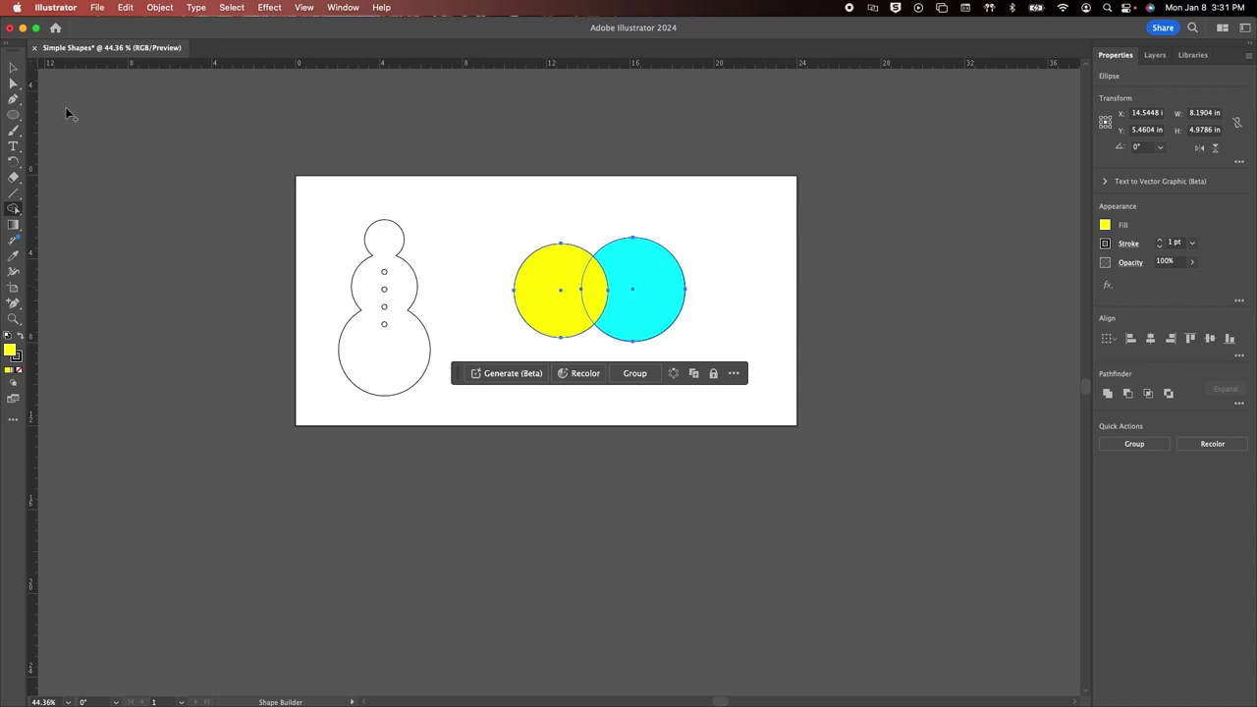
pyautogui.click(13, 67)
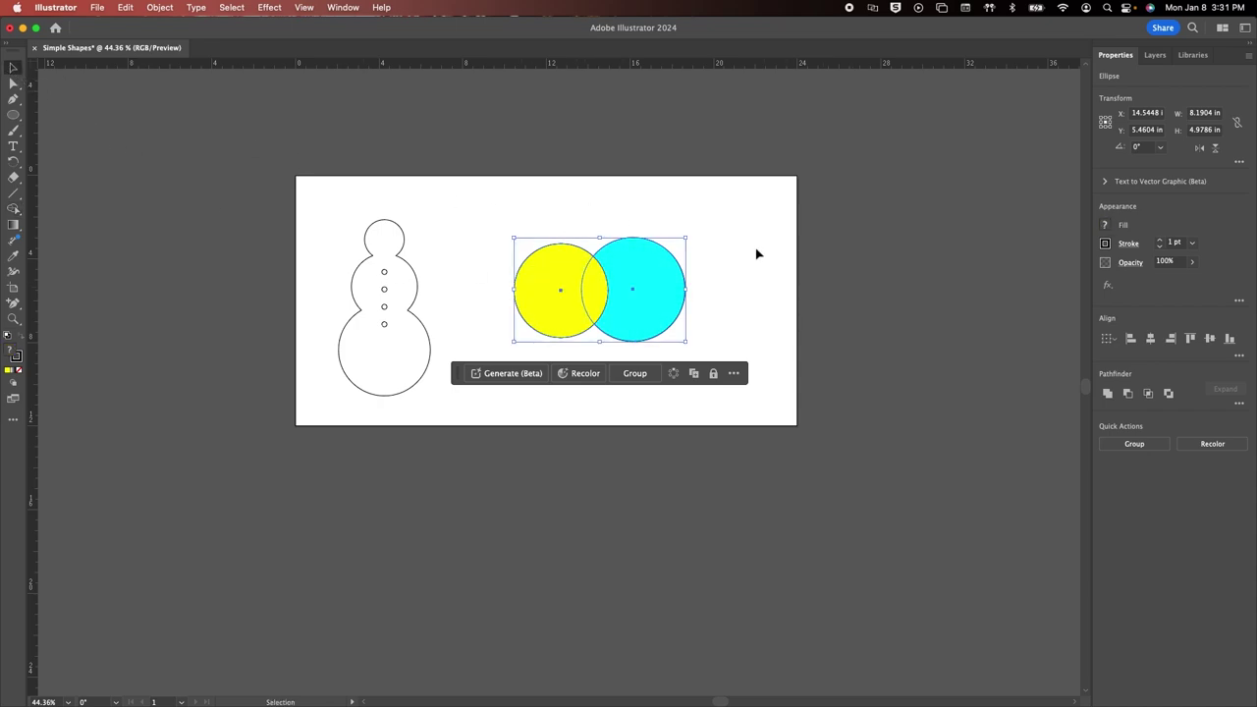
pyautogui.click(1128, 393)
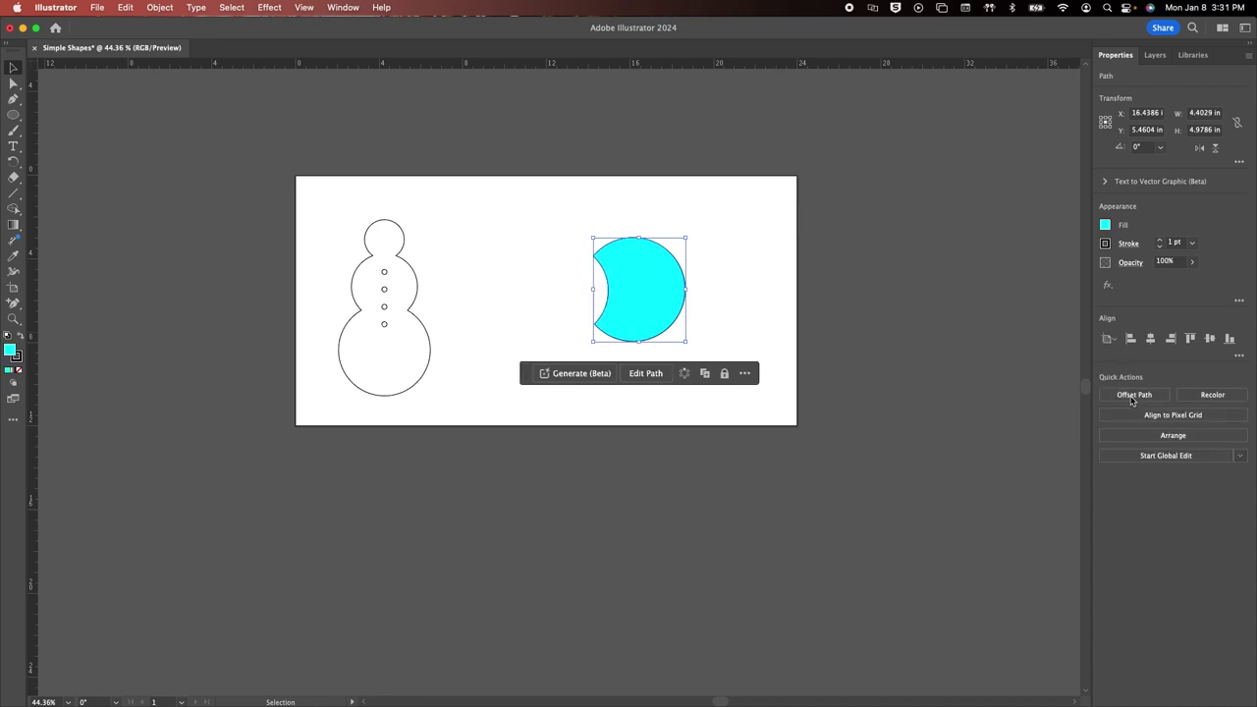
pyautogui.press('super+z')
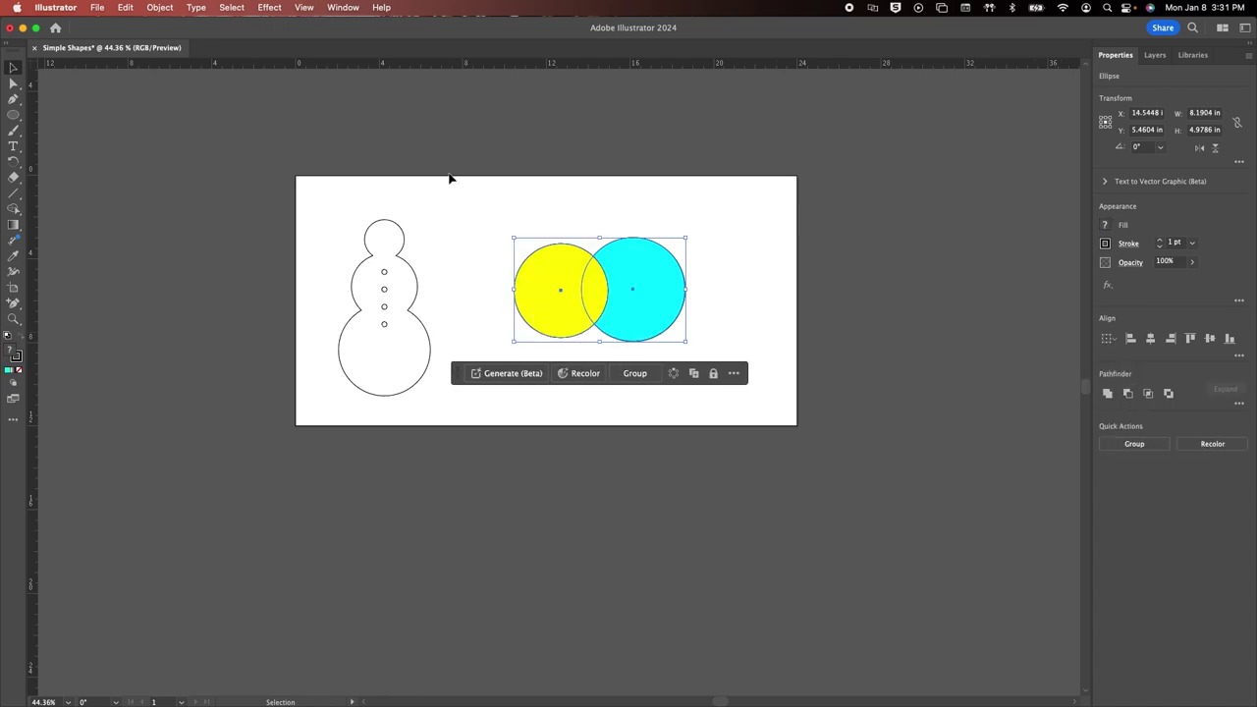
pyautogui.click(503, 236)
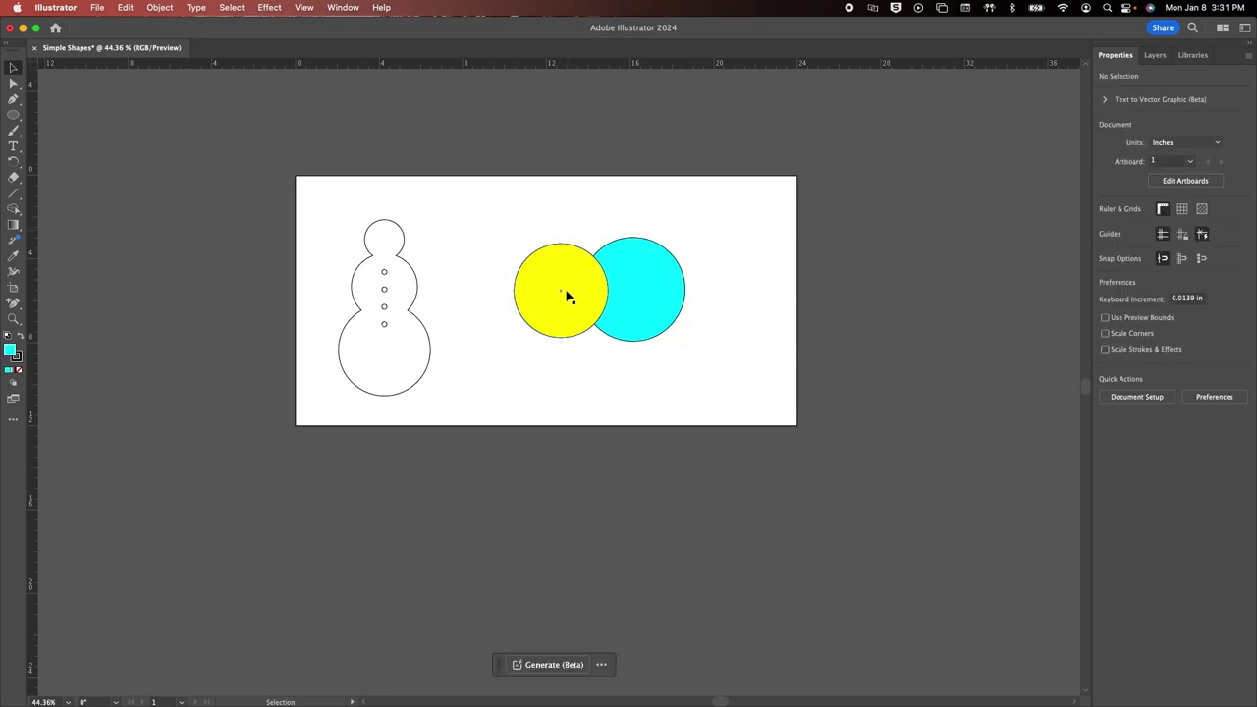
pyautogui.moveTo(499, 206); pyautogui.dragTo(713, 361)
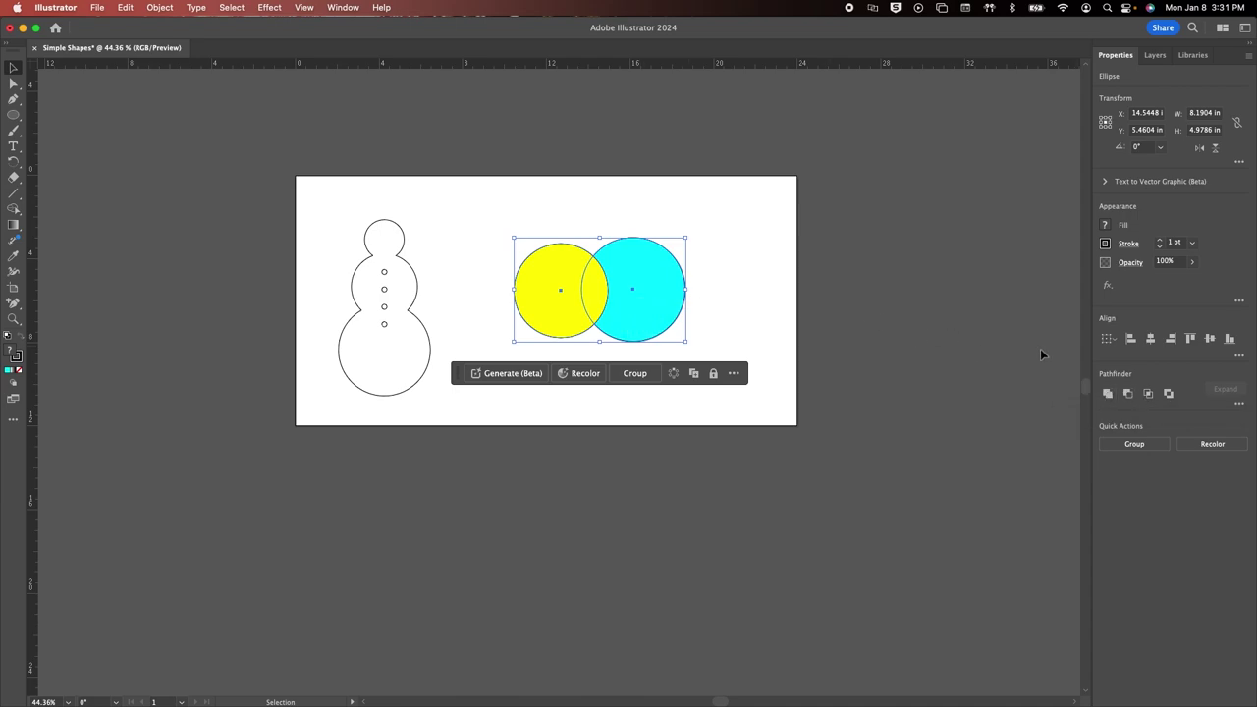
pyautogui.click(1129, 393)
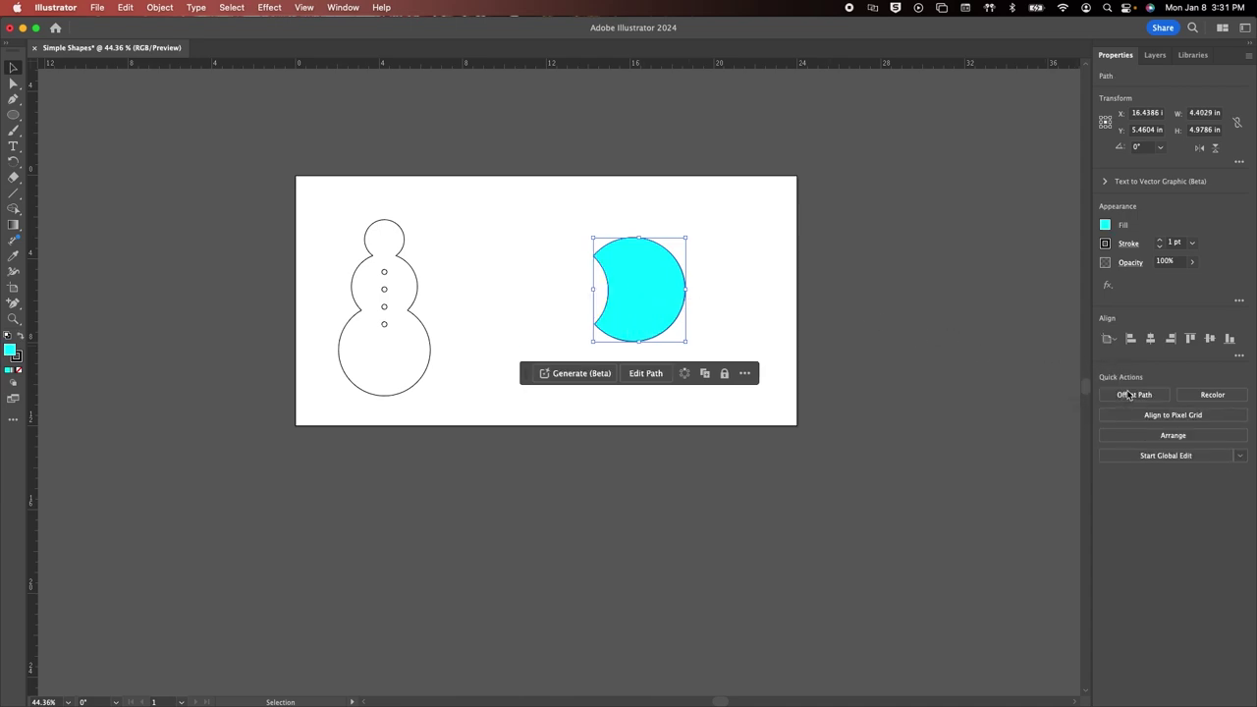
pyautogui.press('super+z')
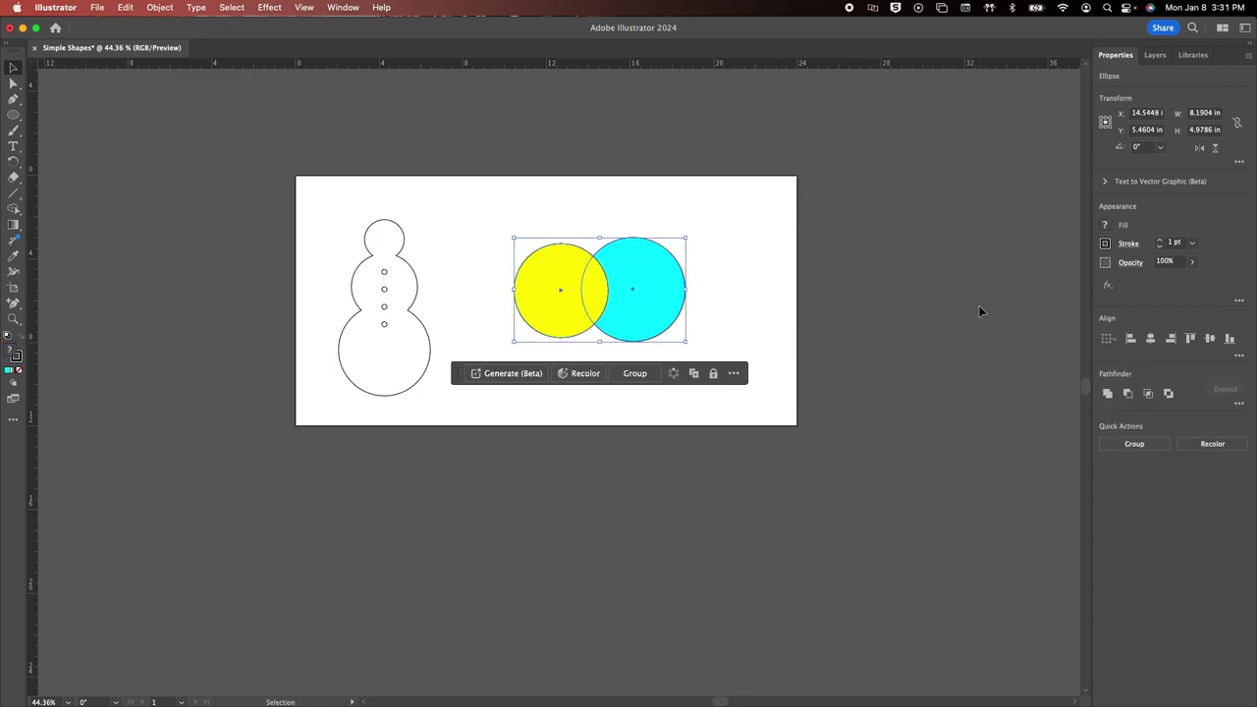
# Apply Pathfinder Intersect to the two circles, undo it, and click Intersect again.
pyautogui.click(1149, 393)
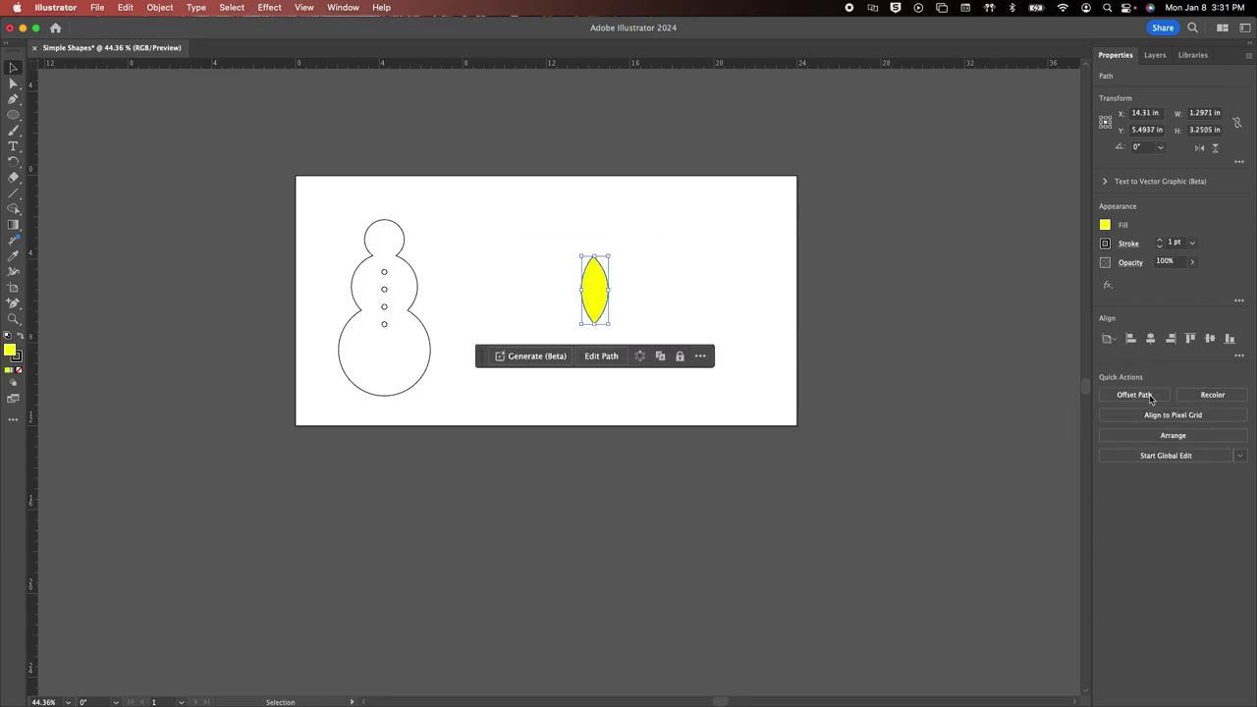
pyautogui.press('super+z')
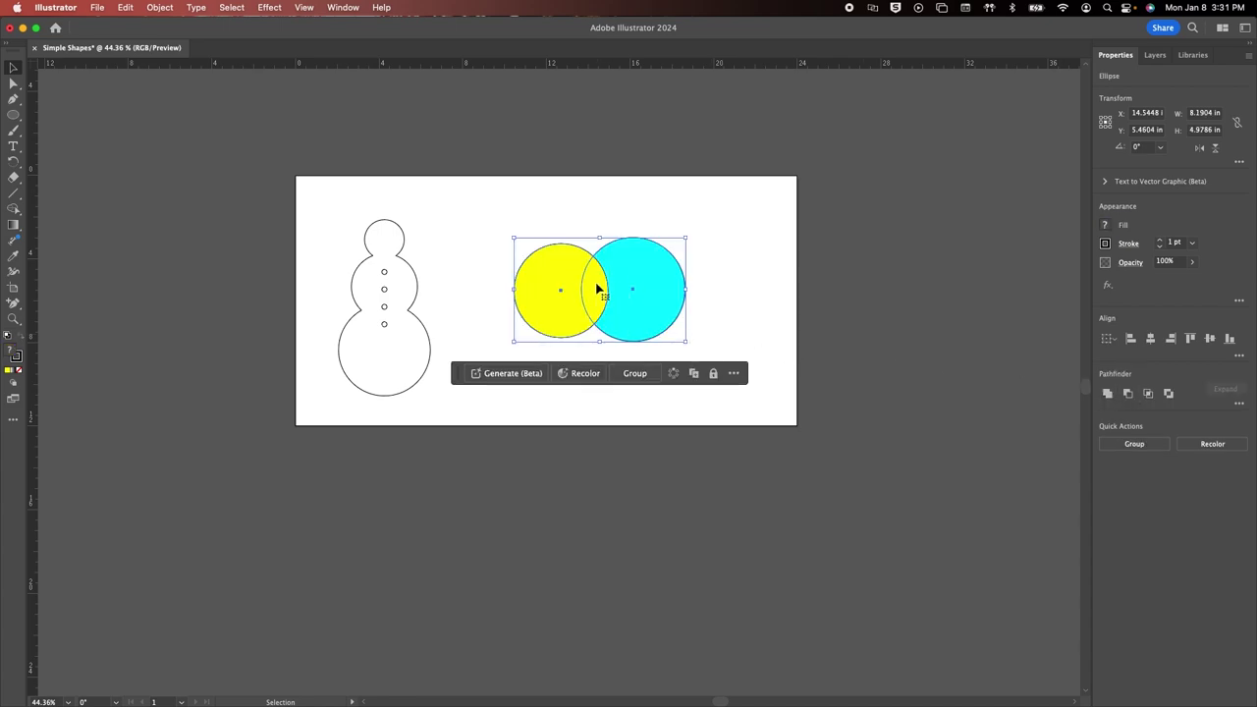
pyautogui.click(1148, 394)
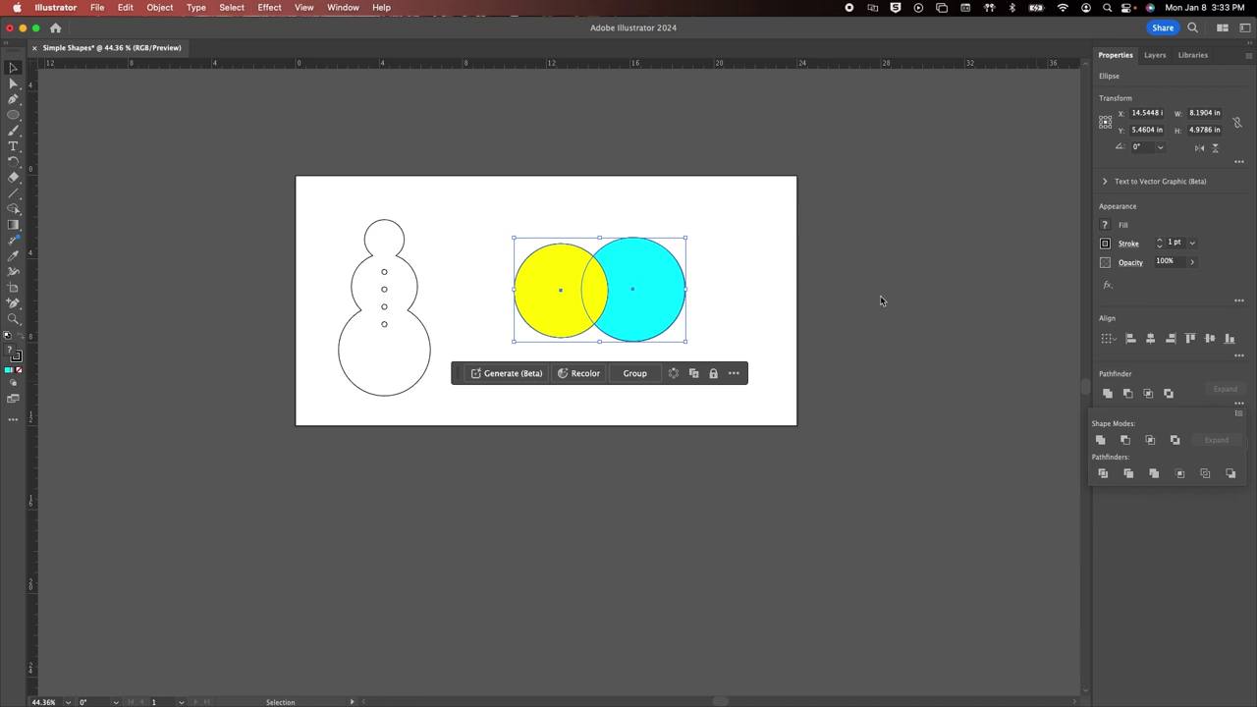
# Divide the overlapping circles with Pathfinder, then reselect the result and ungroup it.
pyautogui.click(1103, 475)
pyautogui.click(800, 307)
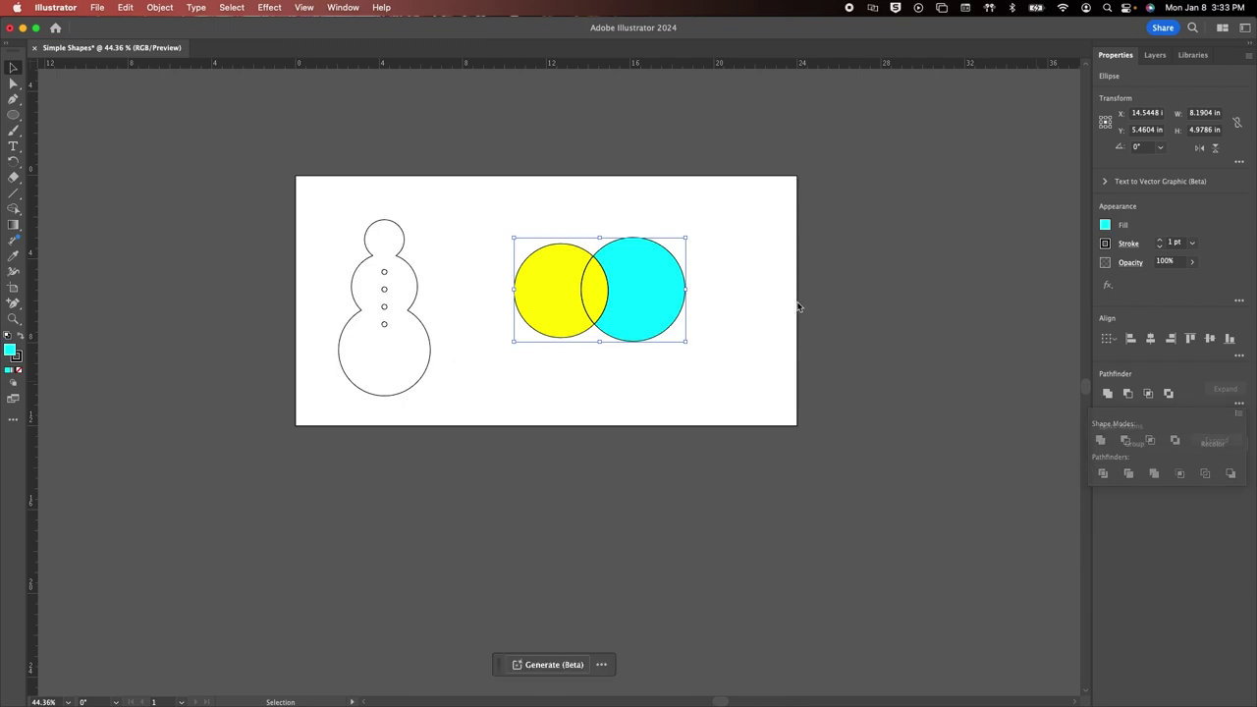
pyautogui.click(677, 293)
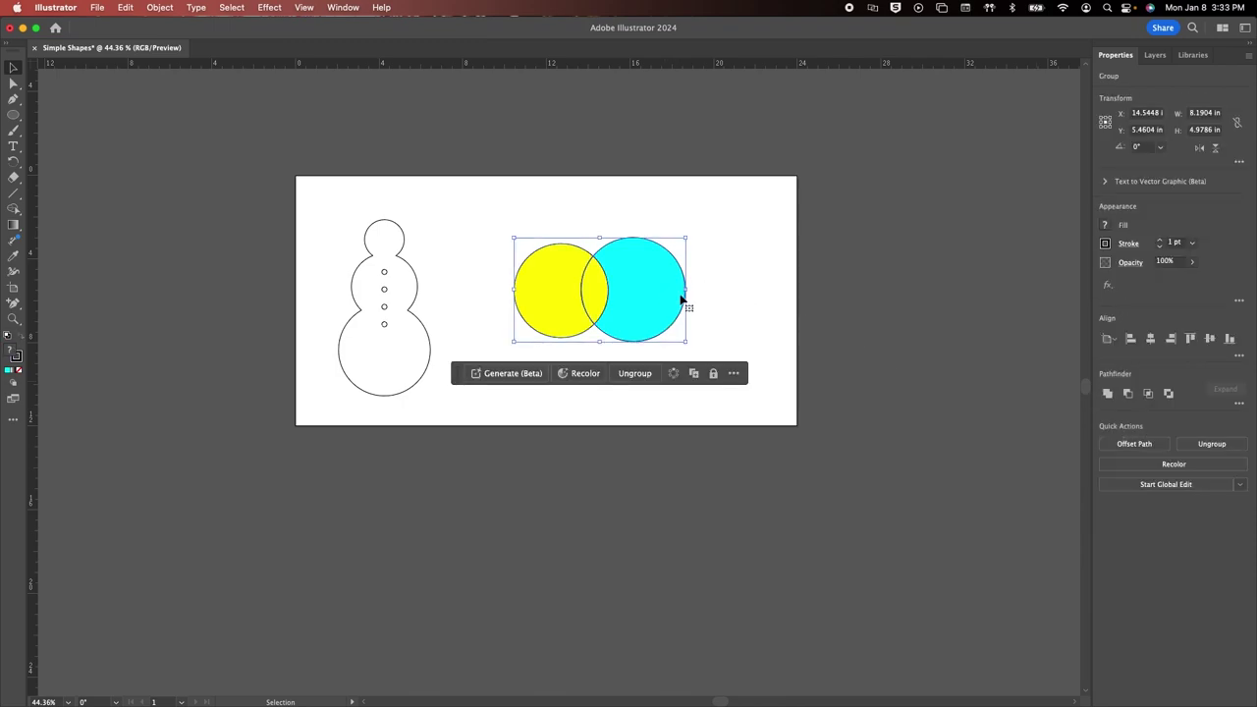
pyautogui.click(785, 258)
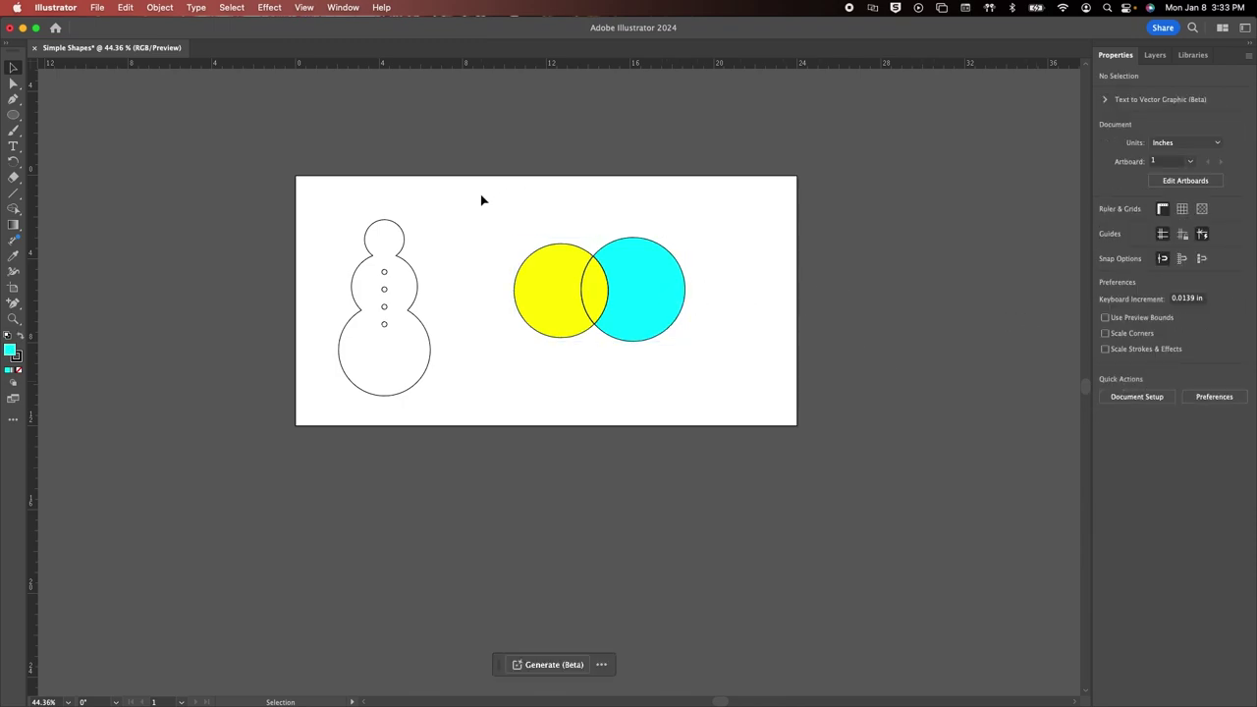
pyautogui.moveTo(480, 199); pyautogui.dragTo(764, 373)
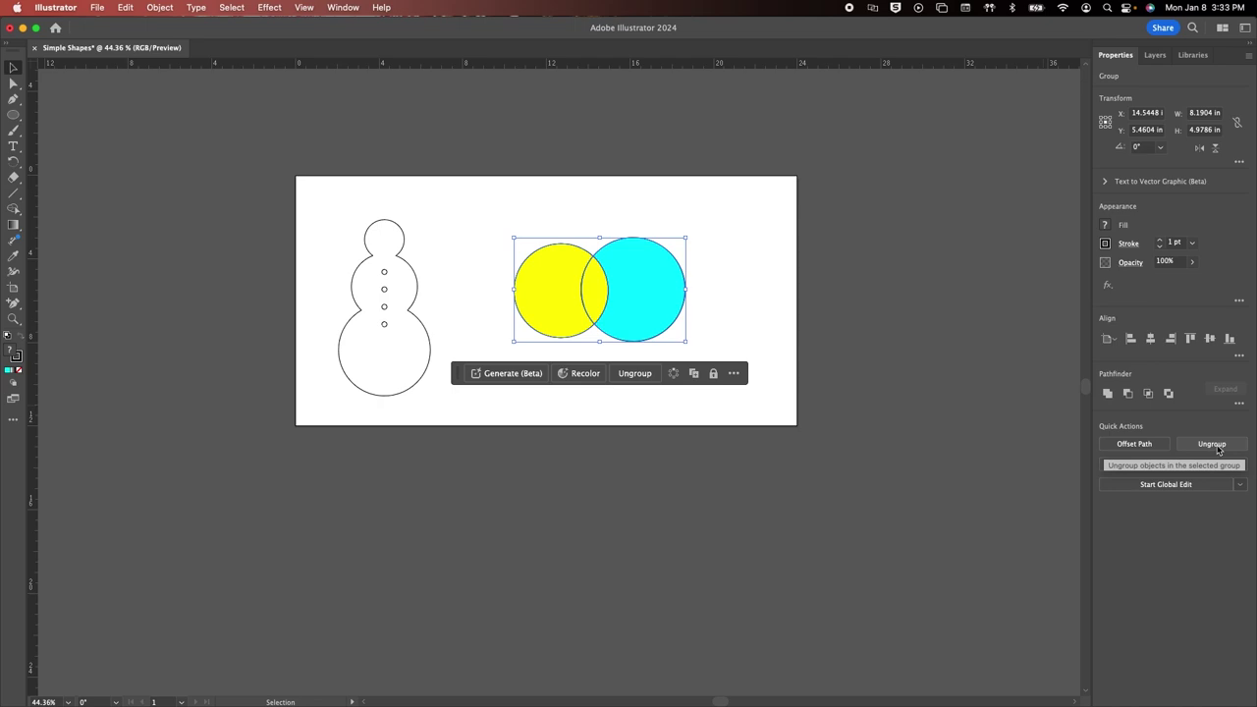
pyautogui.click(1214, 444)
# Drag the cyan crescent up and right and the yellow lens aside to separate the pieces.
pyautogui.click(899, 388)
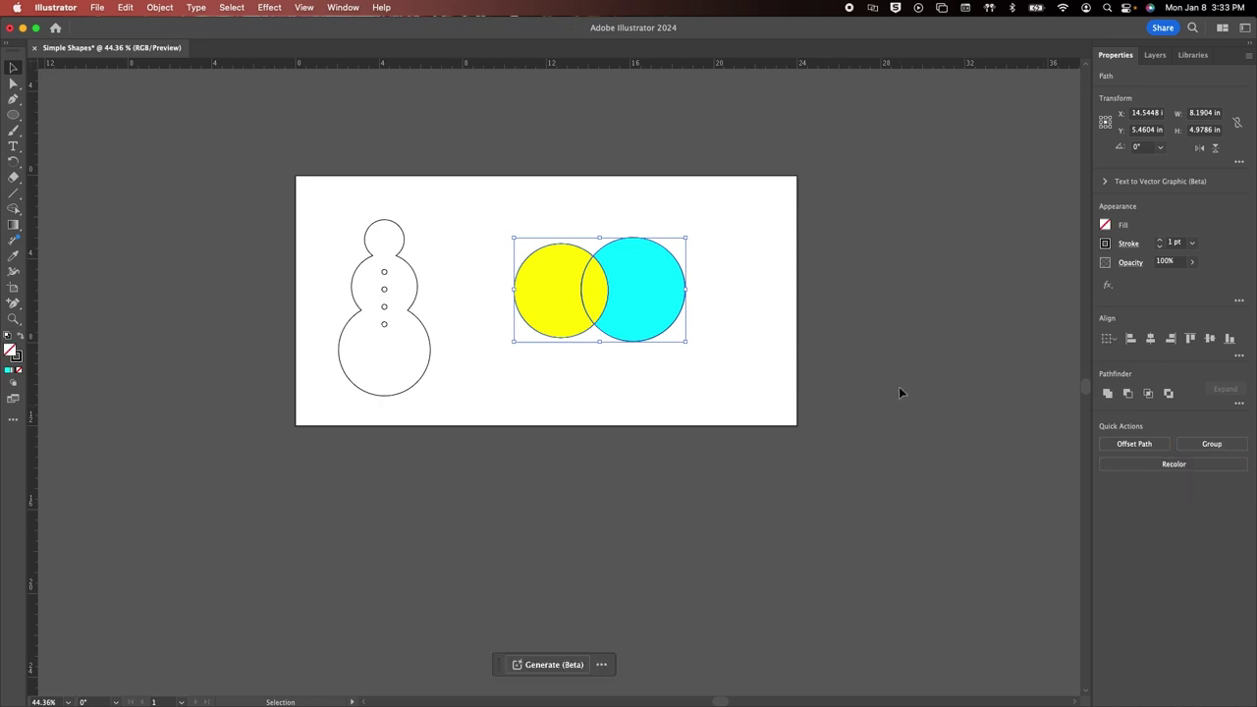
pyautogui.click(653, 306)
pyautogui.moveTo(658, 304); pyautogui.dragTo(716, 282)
pyautogui.moveTo(590, 285); pyautogui.dragTo(533, 272)
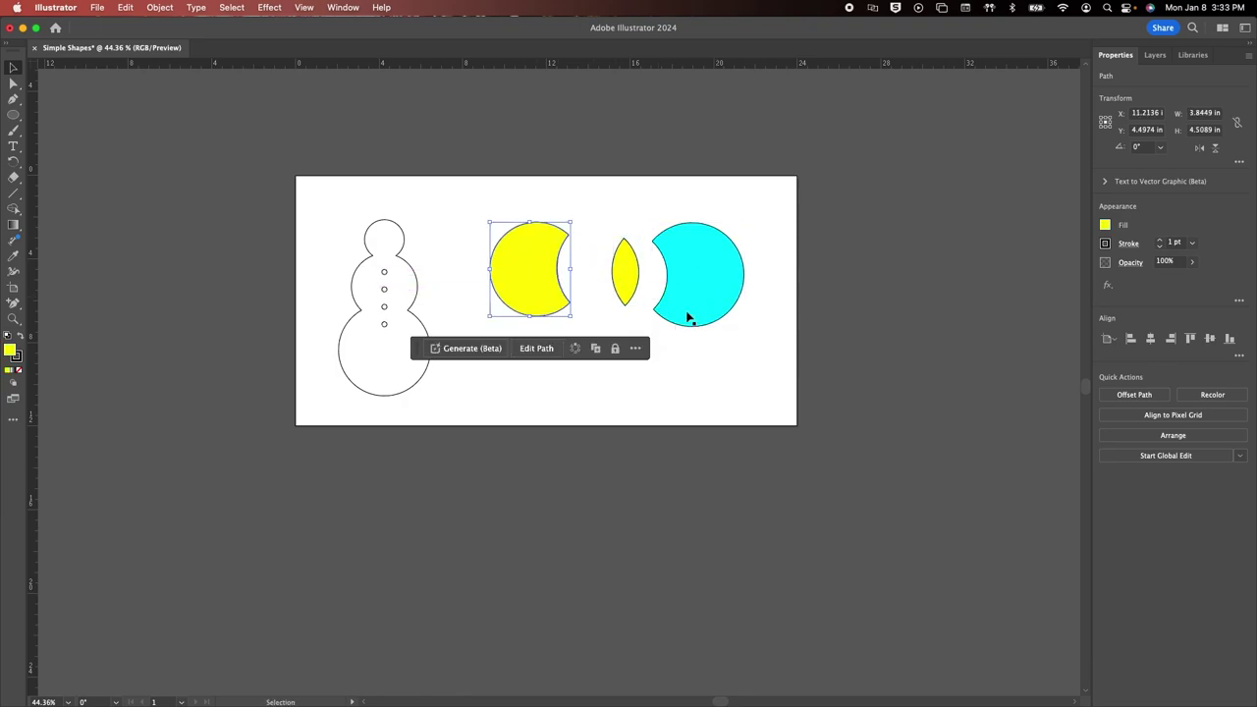
pyautogui.moveTo(723, 281); pyautogui.dragTo(738, 267)
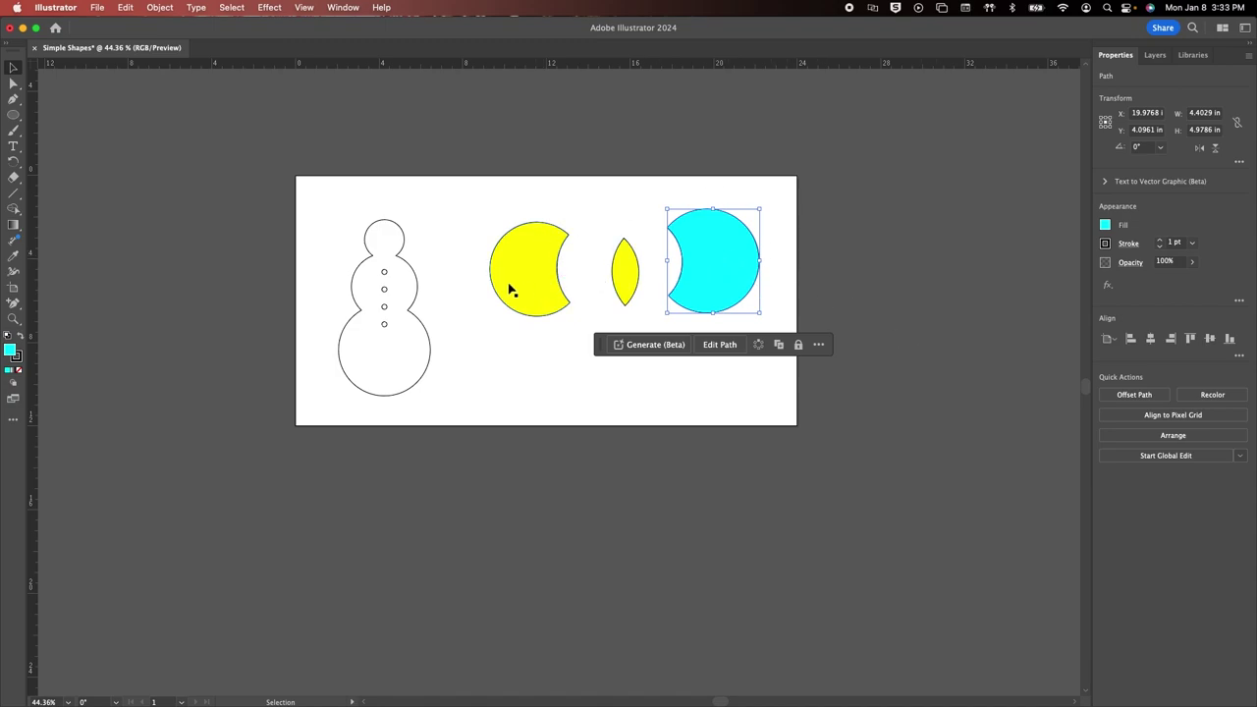
# Line up the yellow crescent, yellow lens and cyan crescent in a row with narrow gaps, then deselect.
pyautogui.moveTo(520, 287); pyautogui.dragTo(475, 315)
pyautogui.moveTo(619, 284); pyautogui.dragTo(533, 313)
pyautogui.moveTo(710, 272); pyautogui.dragTo(594, 311)
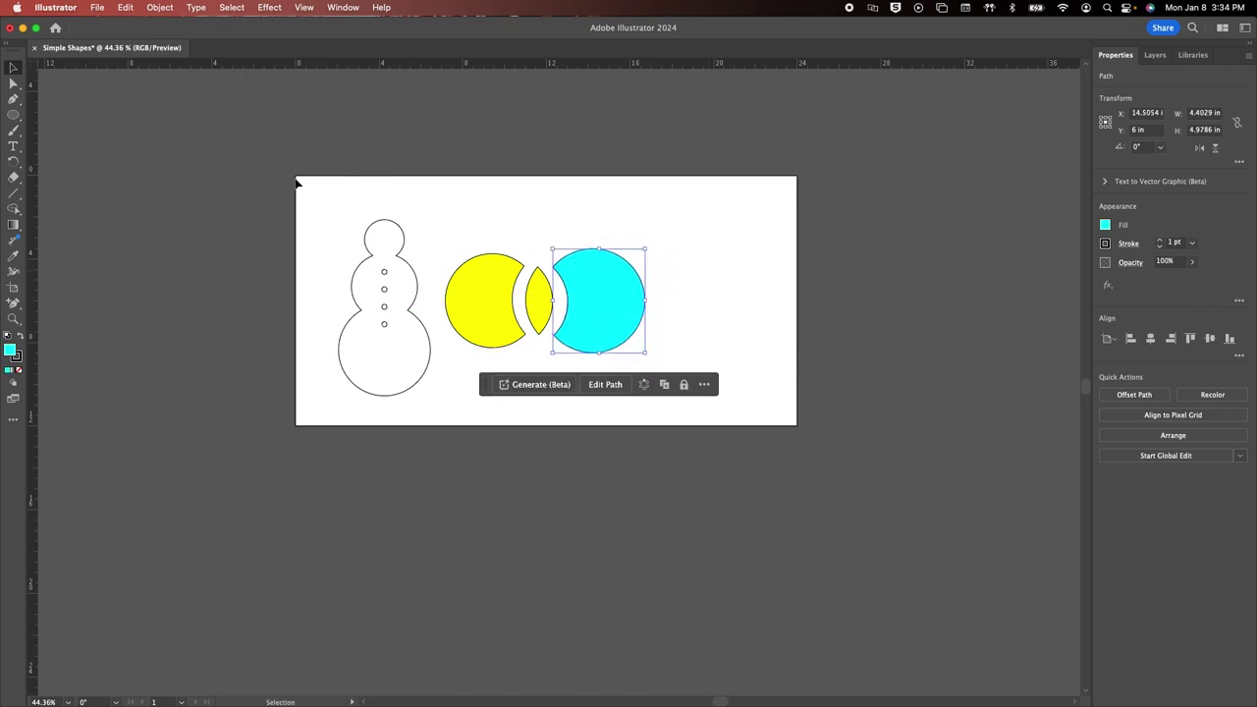
pyautogui.moveTo(294, 179); pyautogui.dragTo(783, 424)
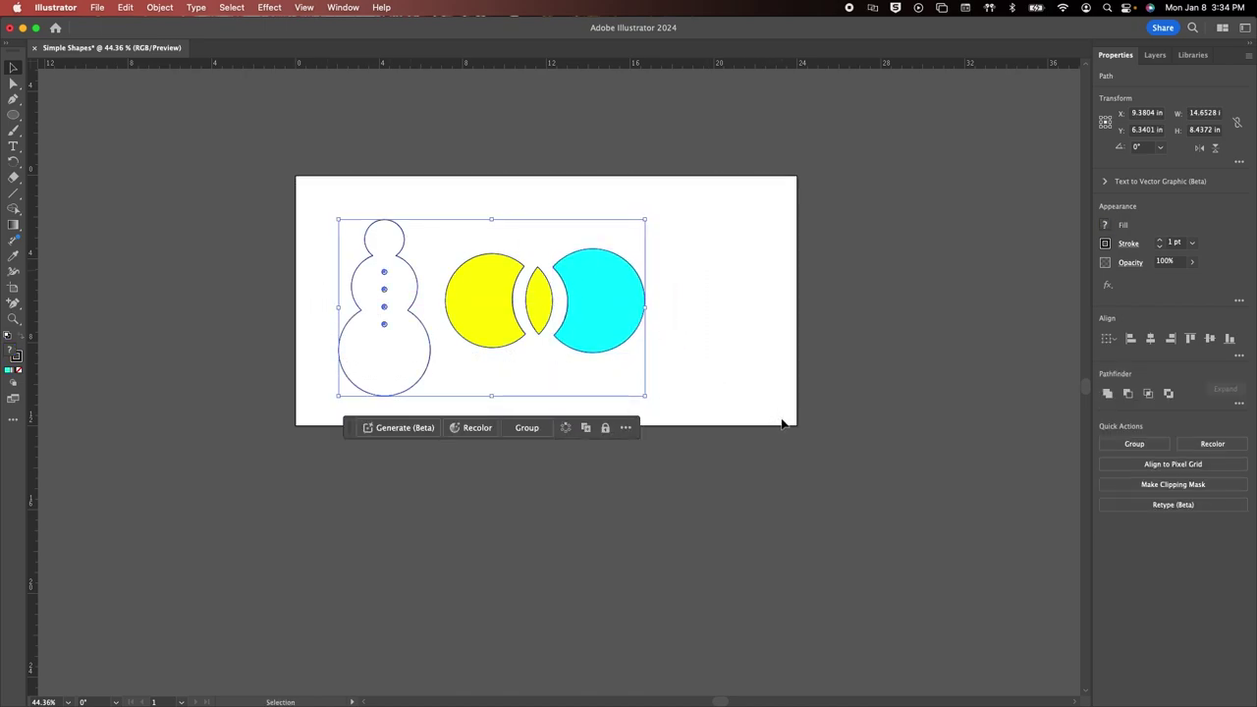
pyautogui.click(718, 299)
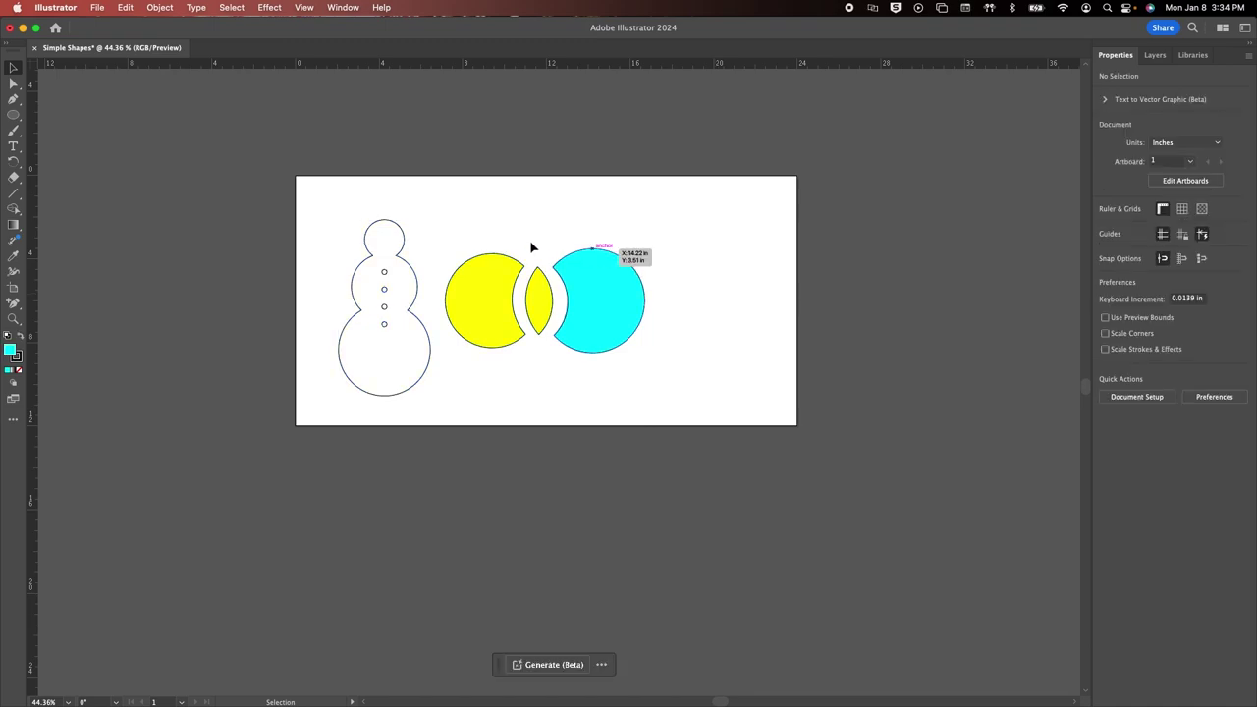